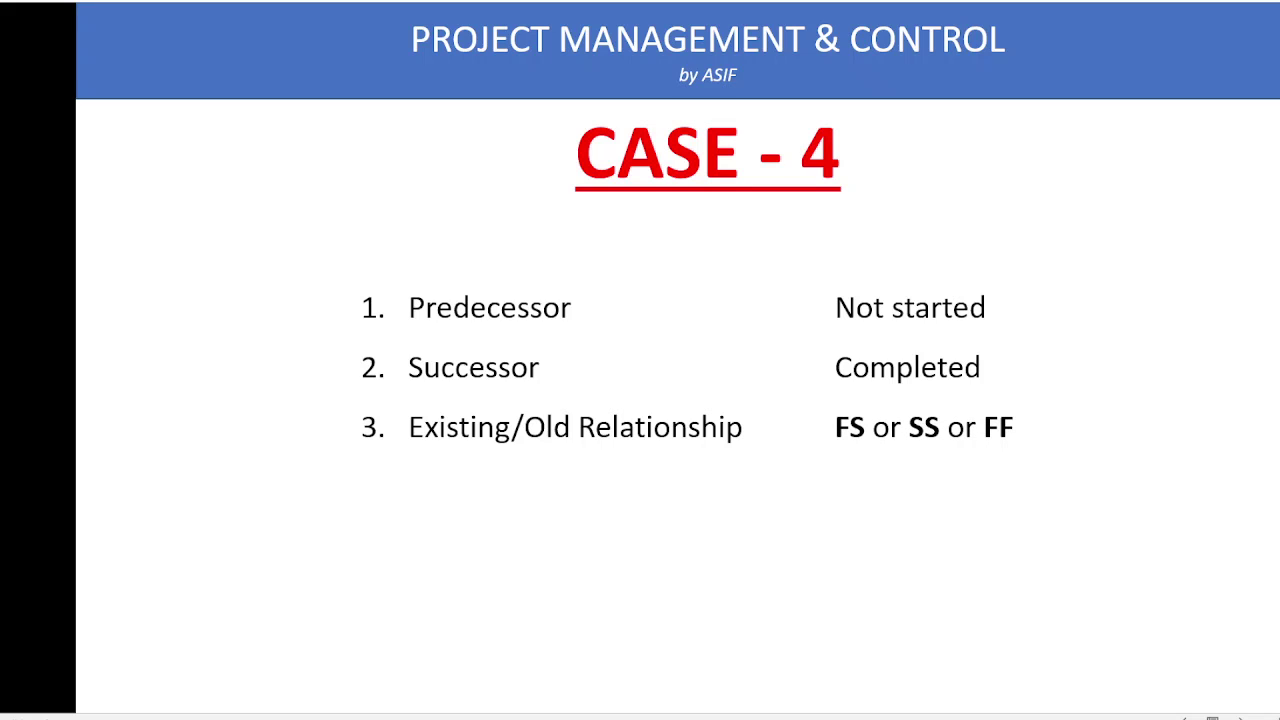
key(Right)
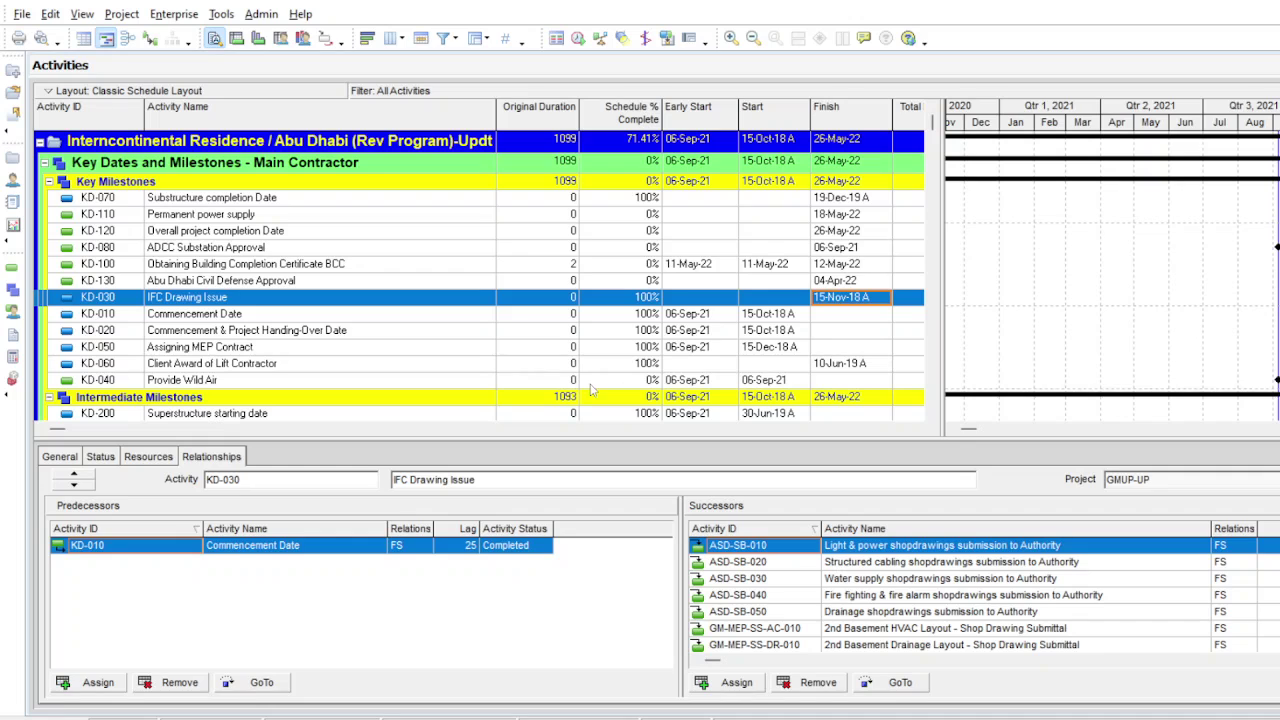
Step: Reschedule the open project and open its scheduling log file
key(F9)
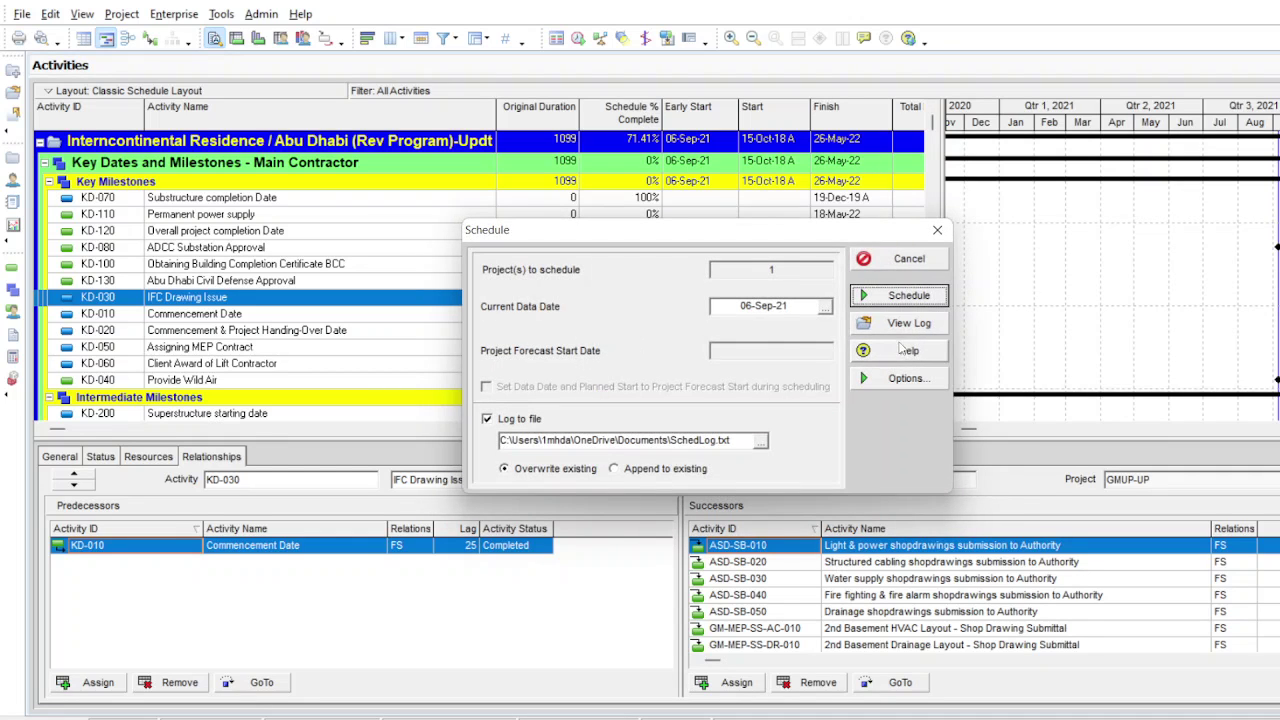
click(889, 297)
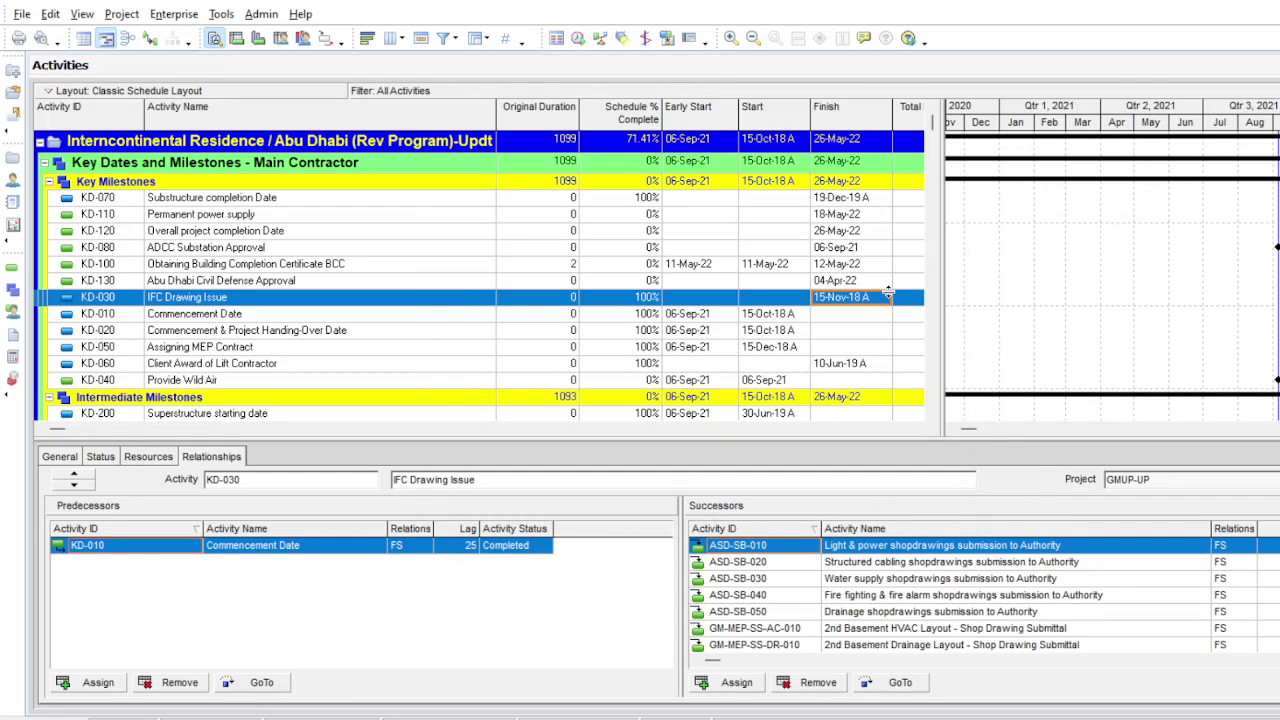
key(F9)
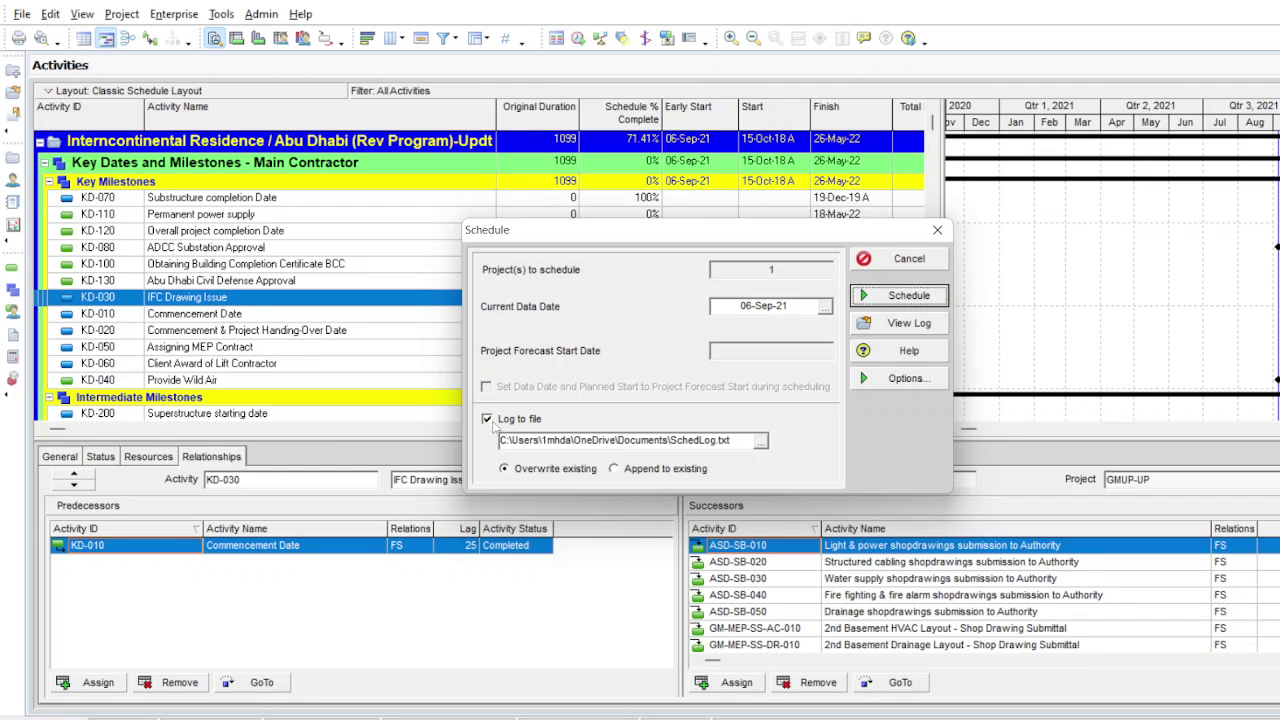
click(911, 325)
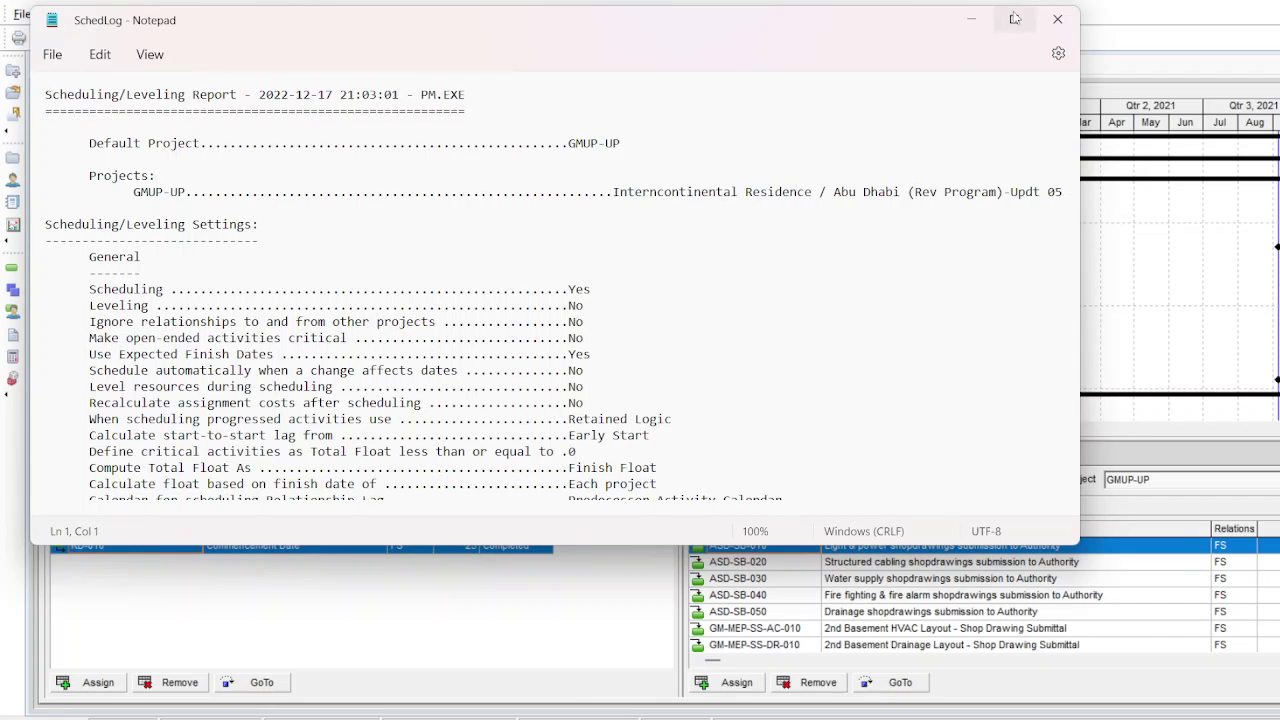
click(1012, 19)
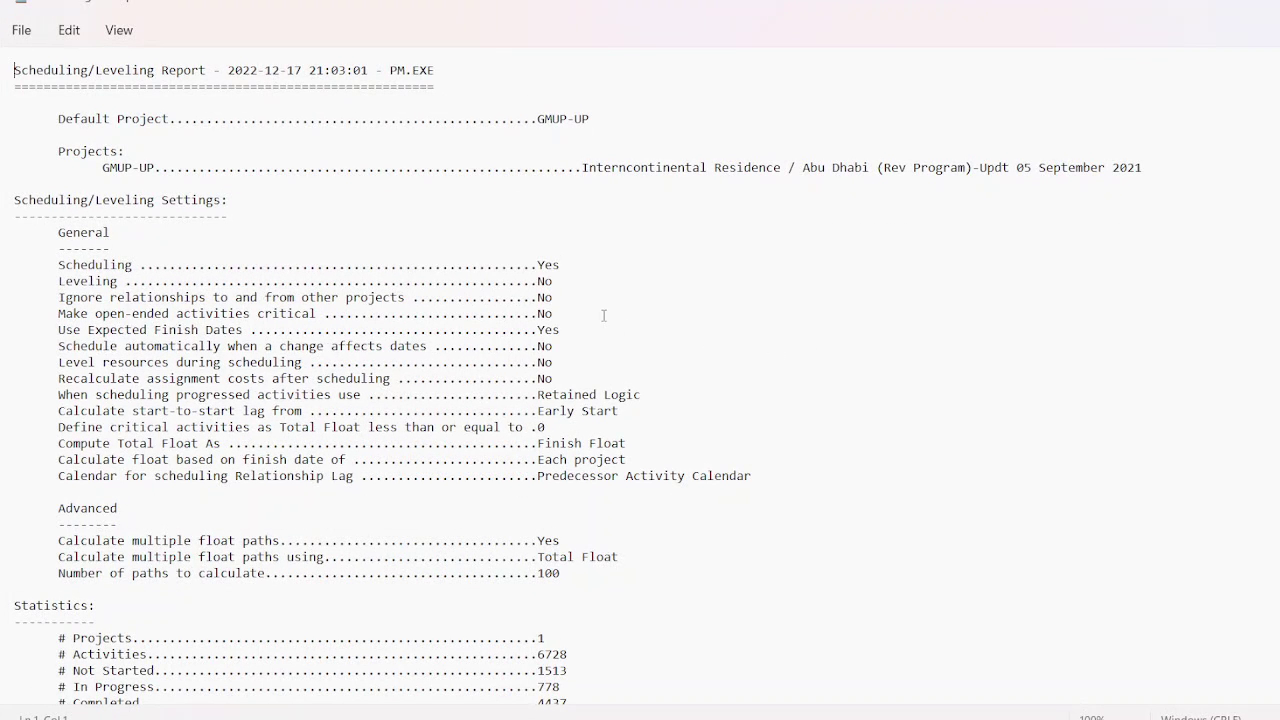
Step: Review the log's statistics, errors, warnings and out-of-sequence activities, and close the log and the scheduling dialog
scroll(164, 342, down, 5)
scroll(164, 342, down, 2)
drag(22, 381, 68, 388)
scroll(160, 360, down, 4)
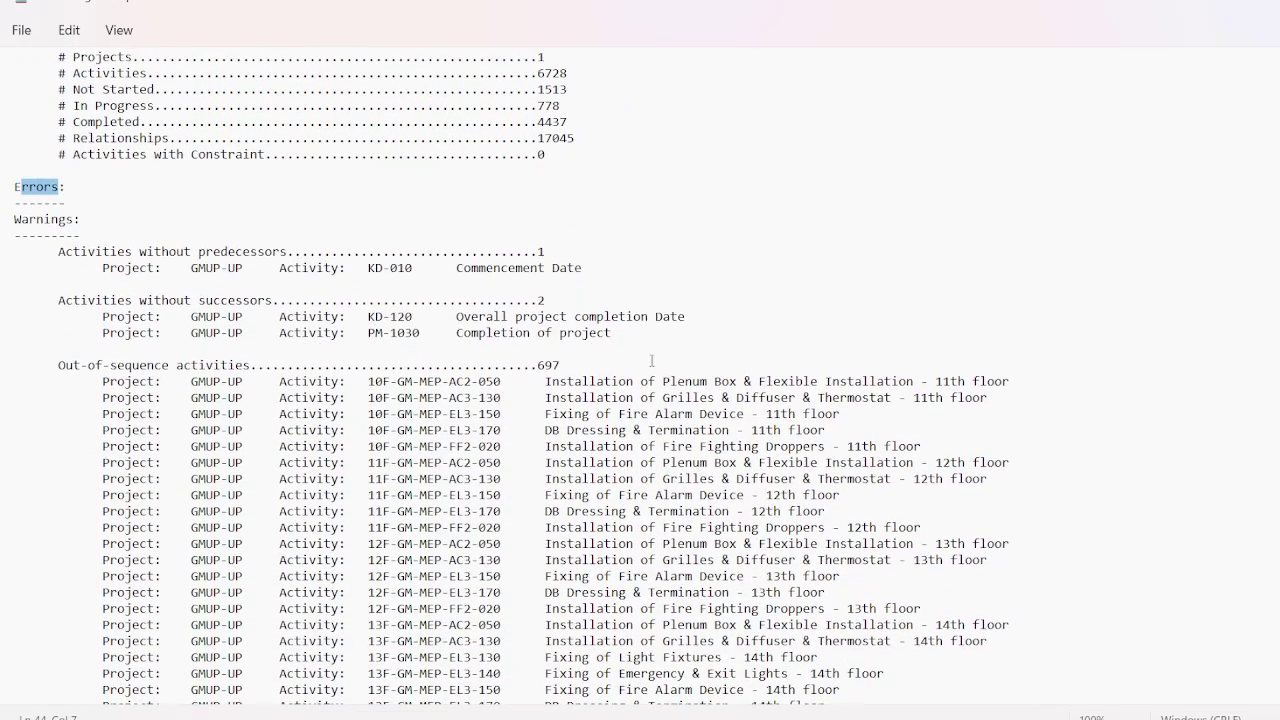
scroll(486, 378, up, 1)
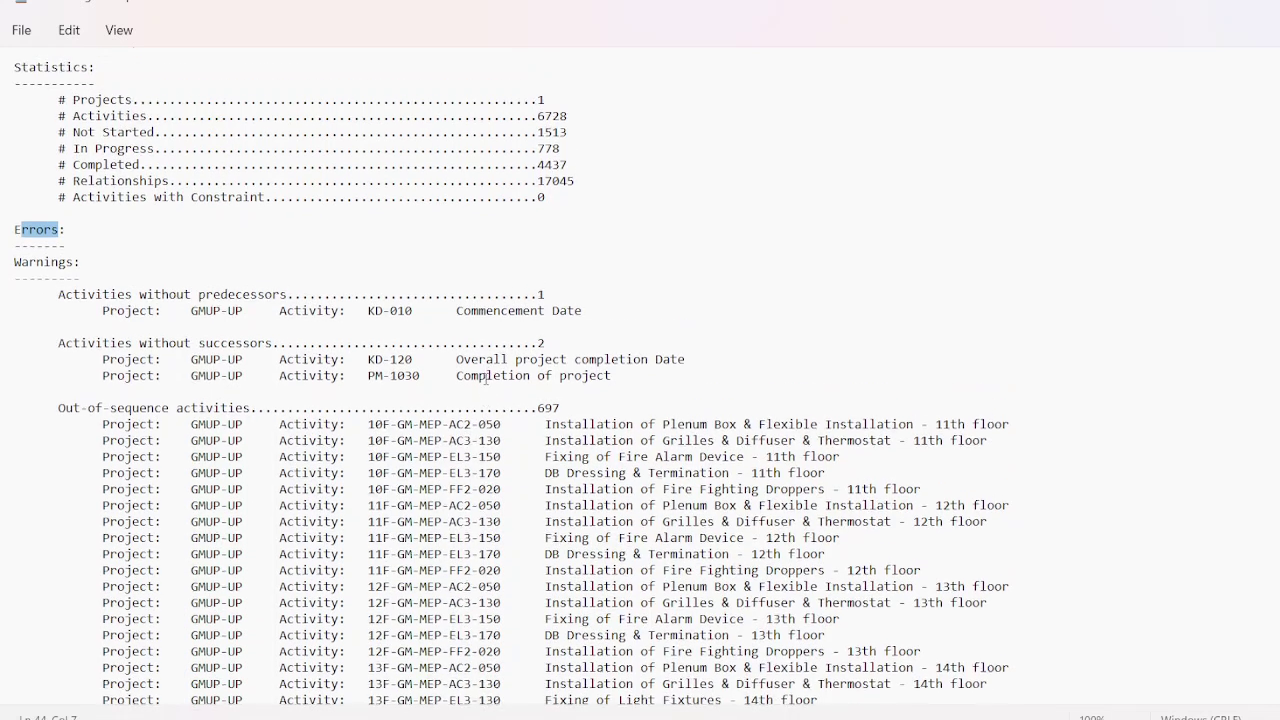
click(545, 121)
key(shift+Home)
key(shift+End)
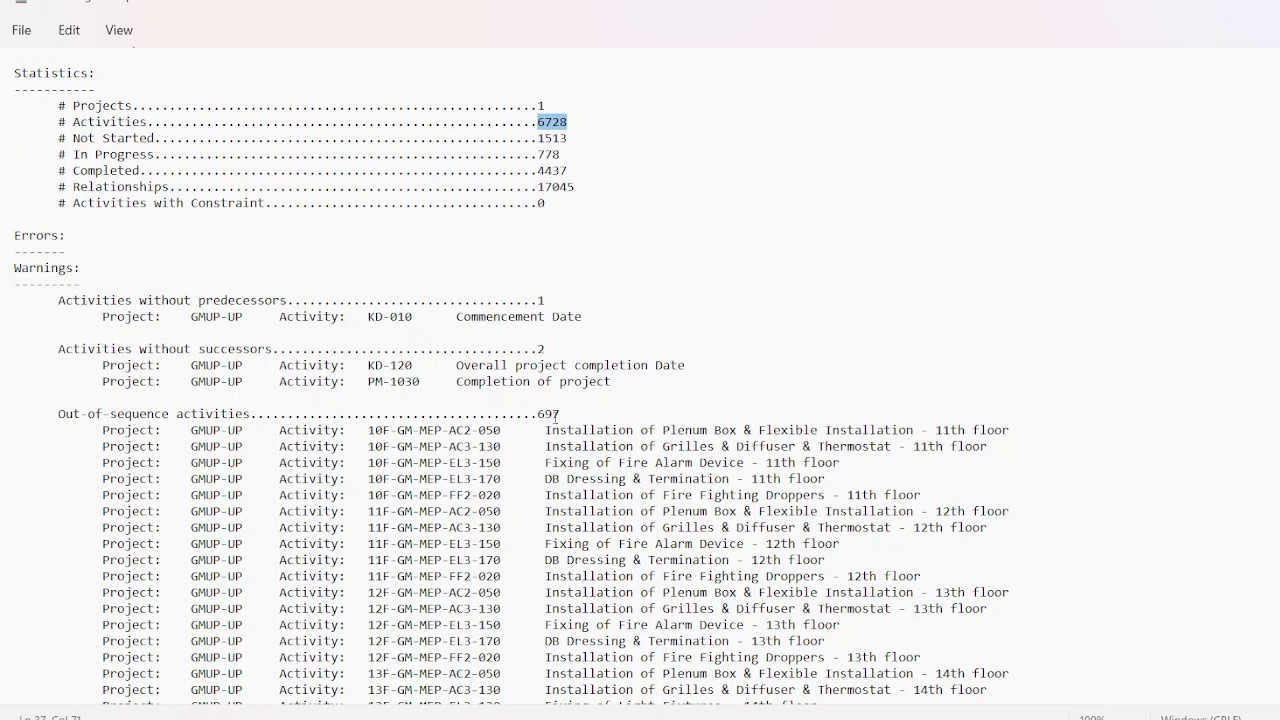
drag(538, 413, 579, 415)
key(alt+F4)
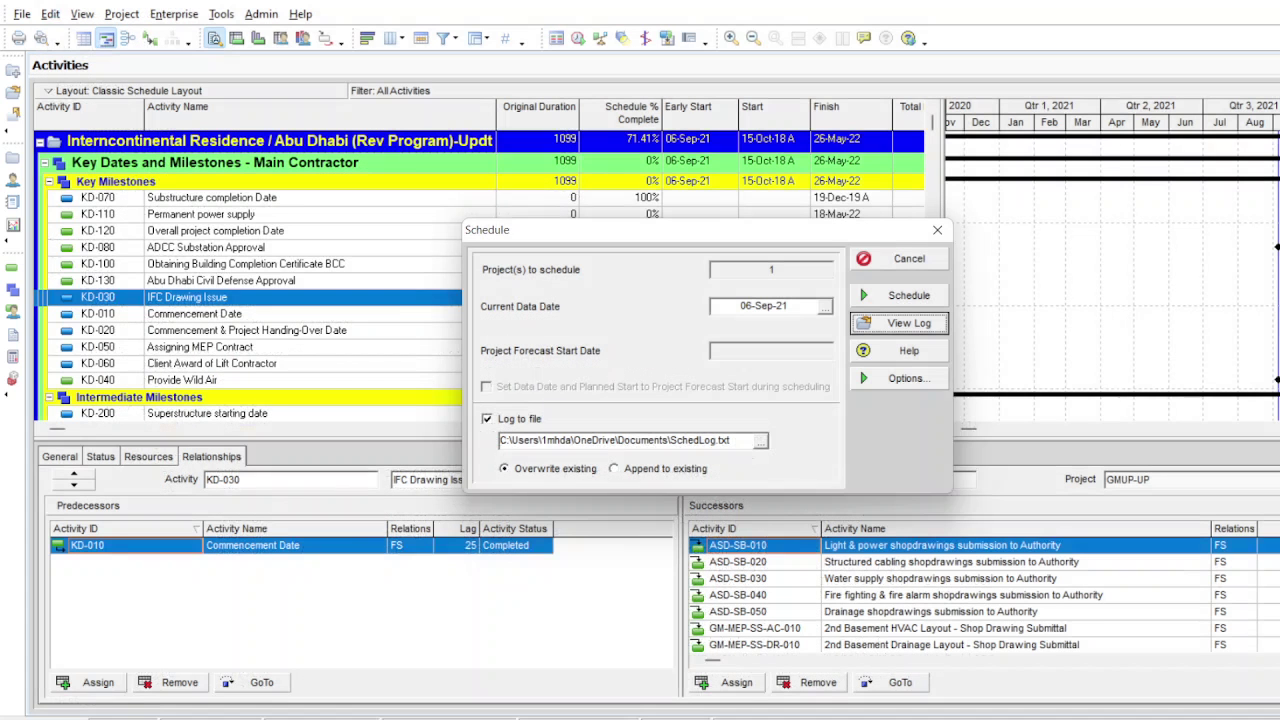
click(905, 262)
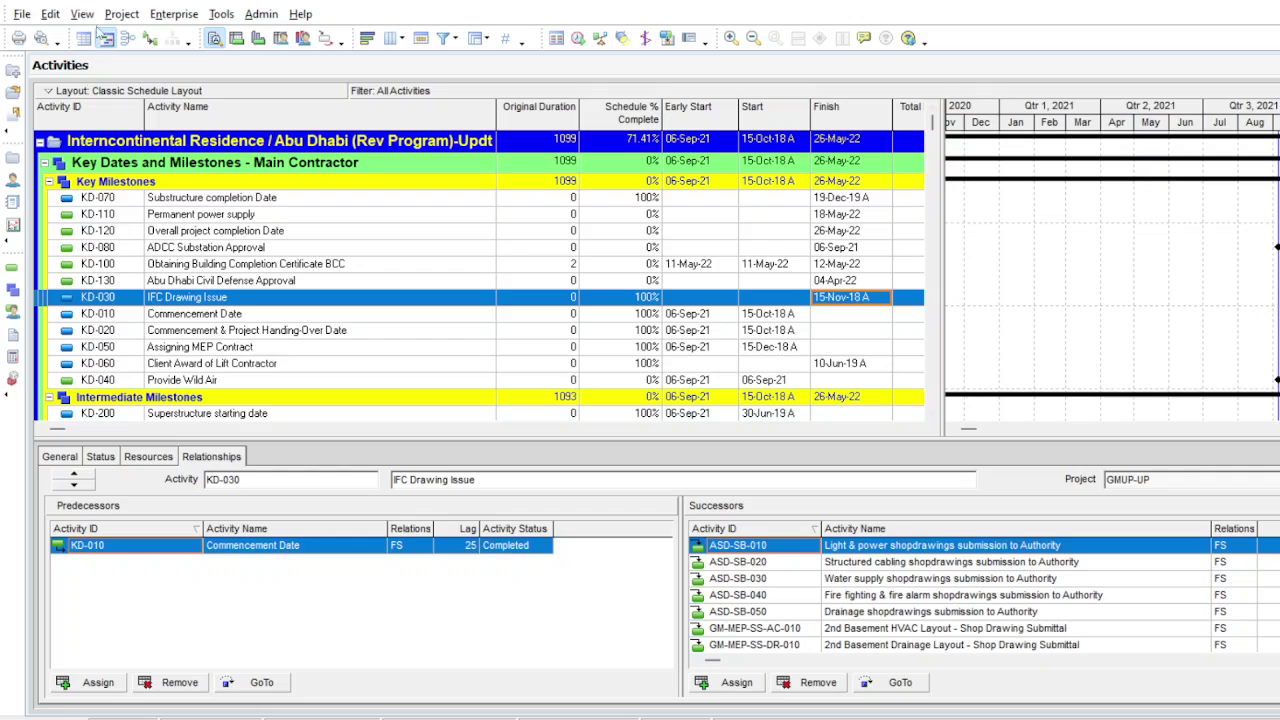
Step: Set up an export in Spreadsheet (XLSX) format covering the Activity Relationships of project GMUP-UP
click(21, 14)
click(52, 102)
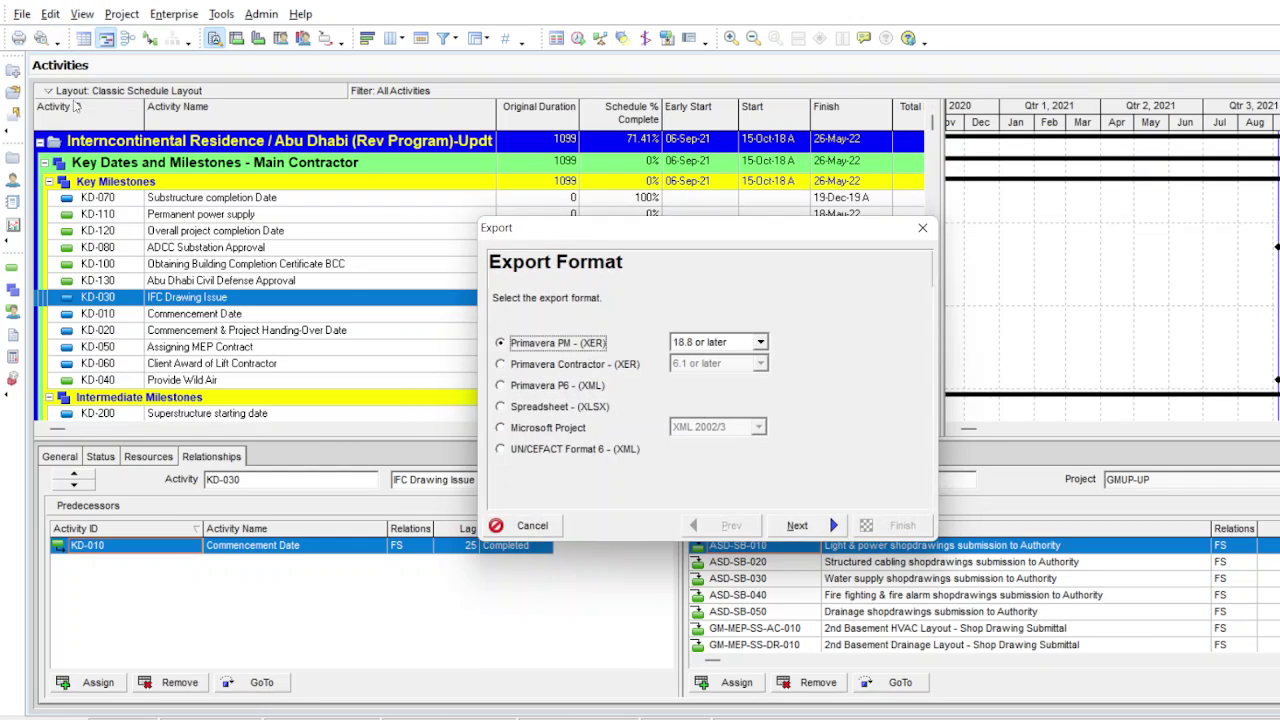
click(530, 407)
click(797, 526)
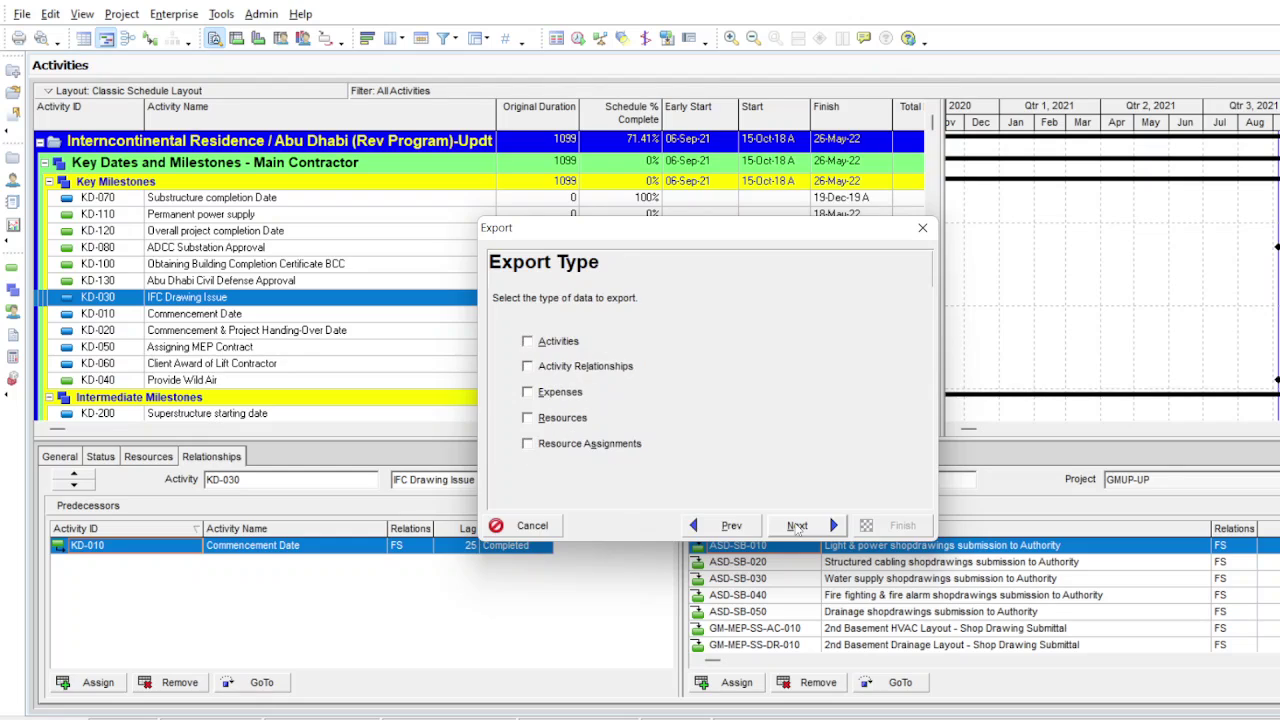
click(542, 371)
click(798, 527)
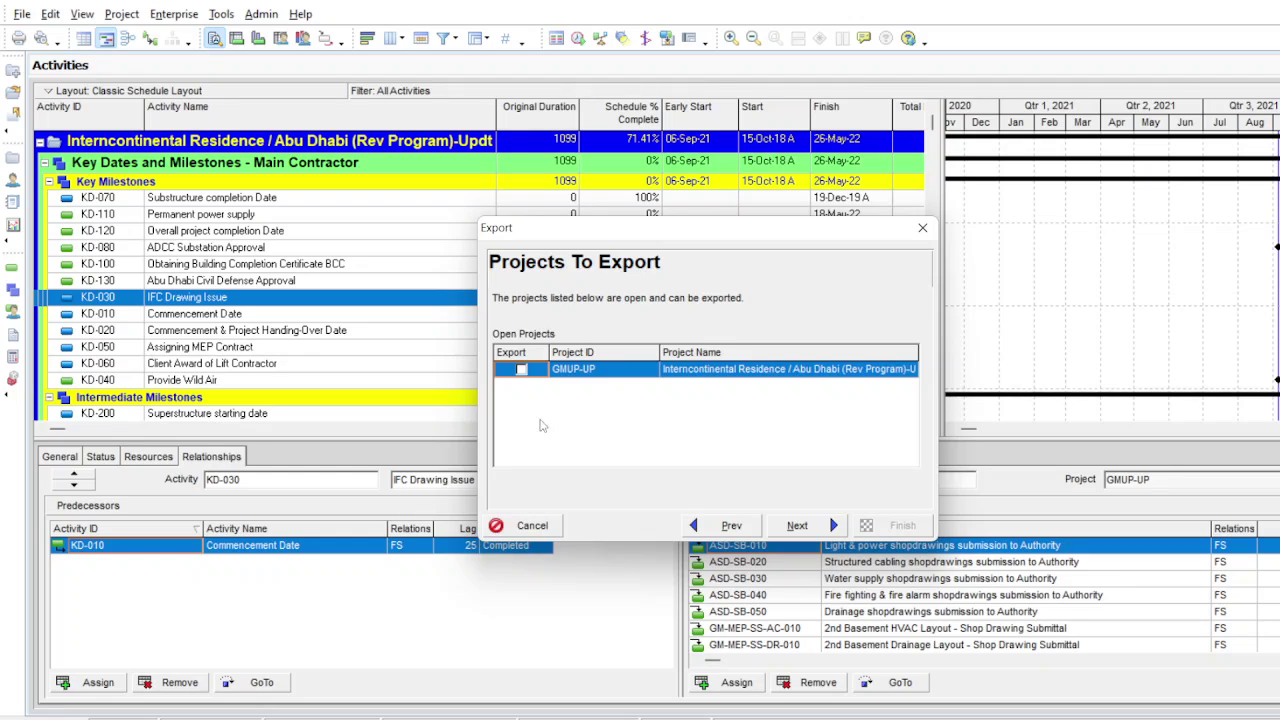
click(520, 371)
click(795, 527)
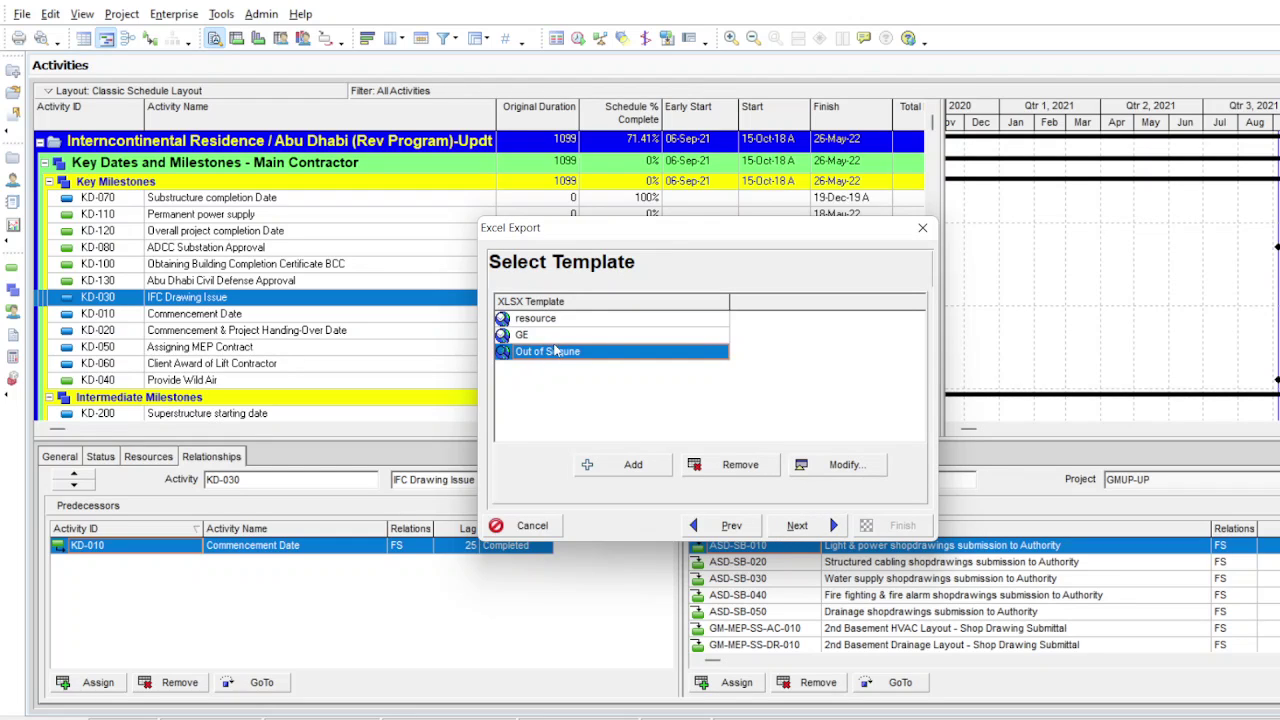
Step: Check the columns of the Out of Sequne template and export the relationships to C:\001-RAPM\GMUP-UP-Activity Relationships.xlsx
click(845, 465)
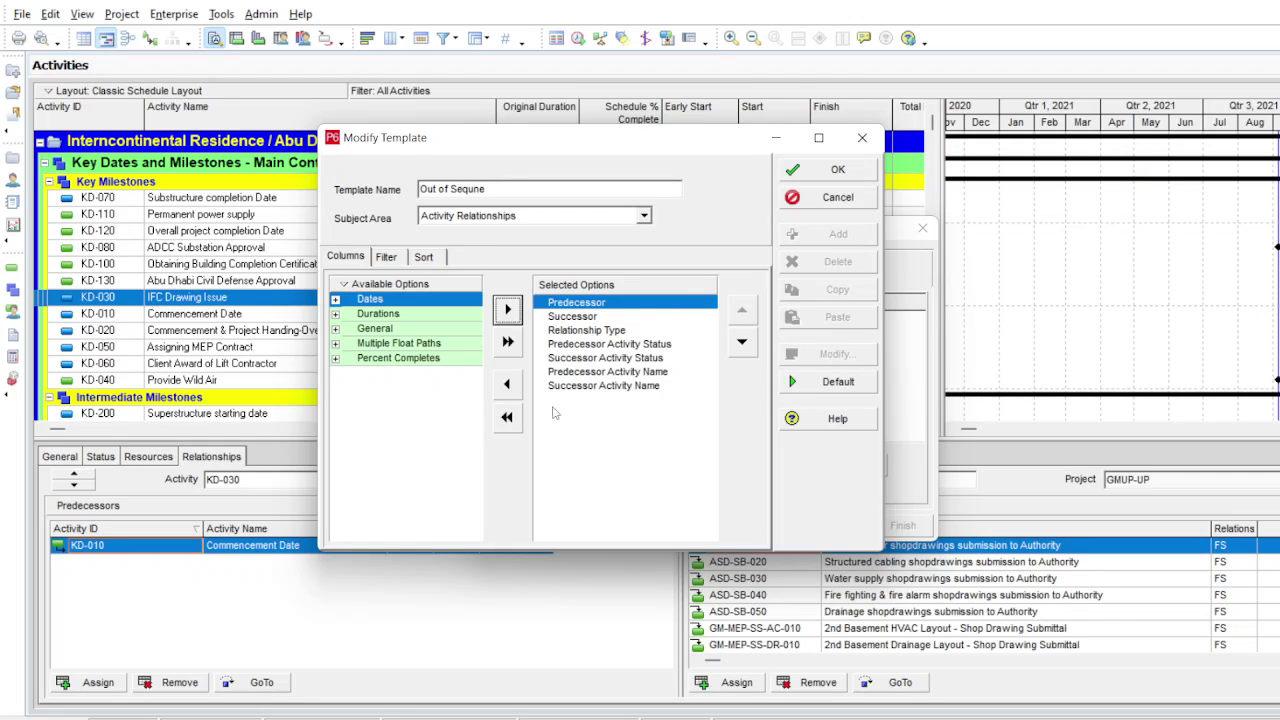
click(830, 172)
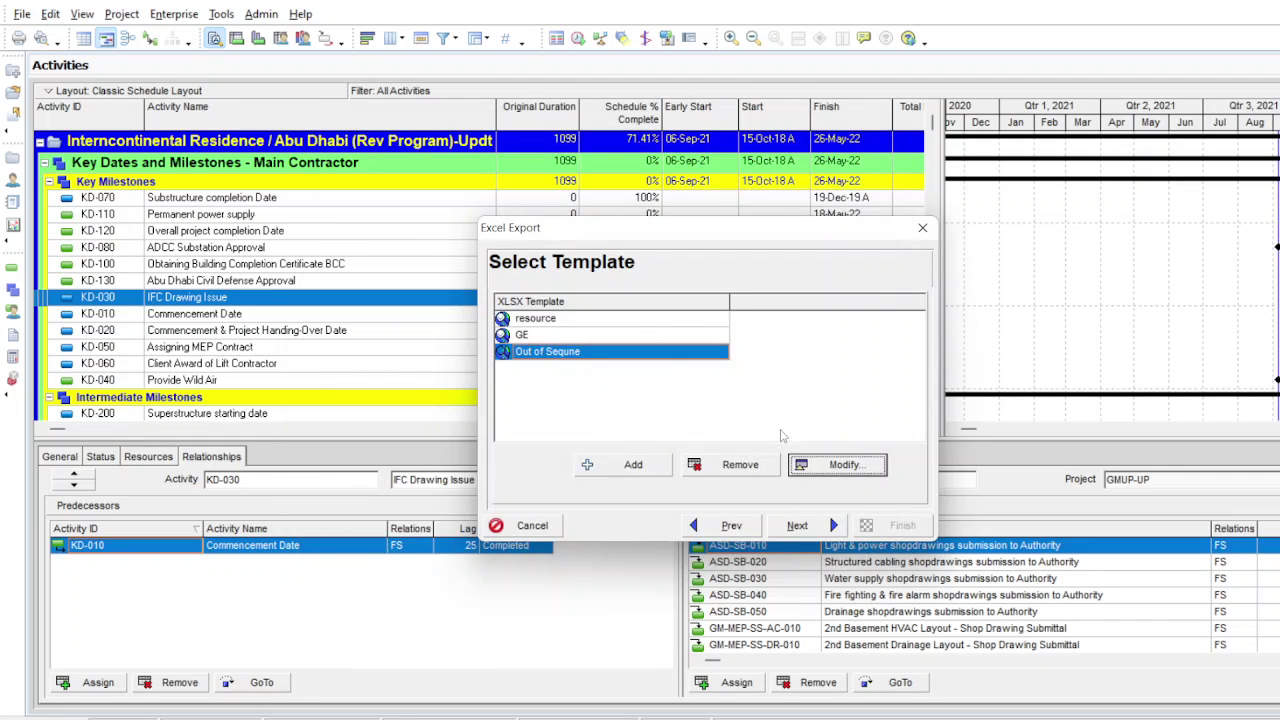
click(797, 525)
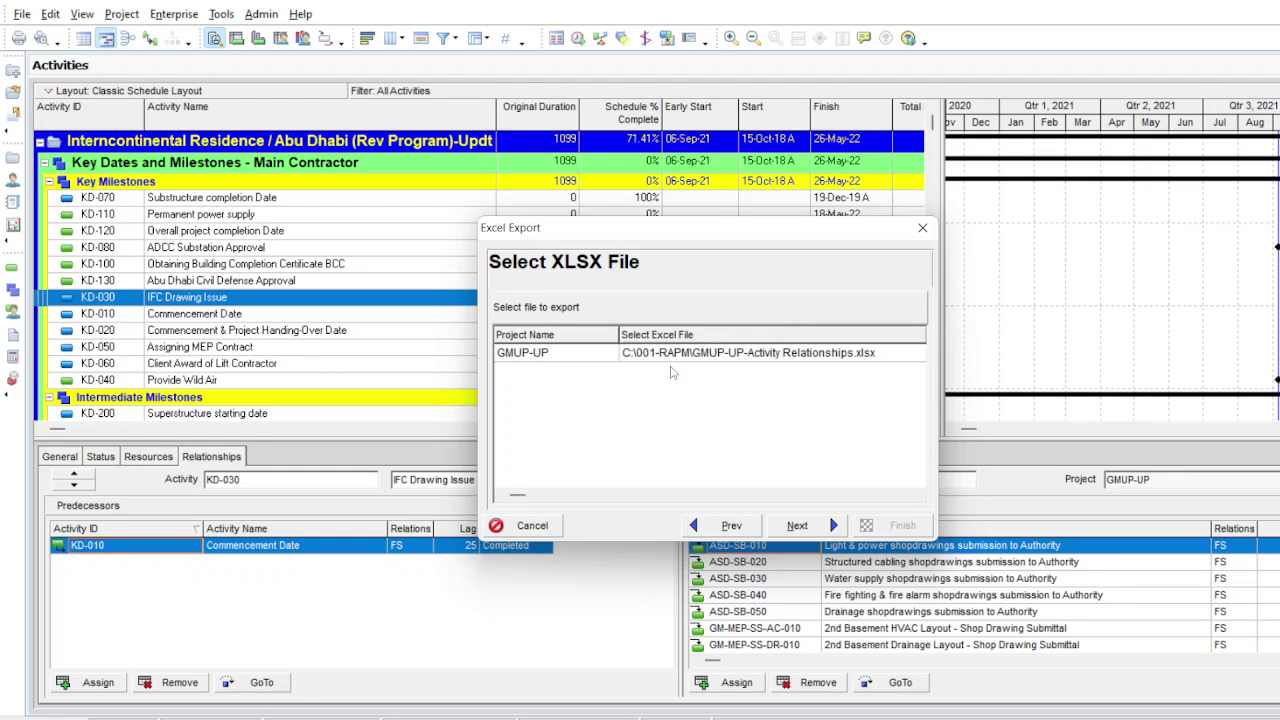
click(808, 530)
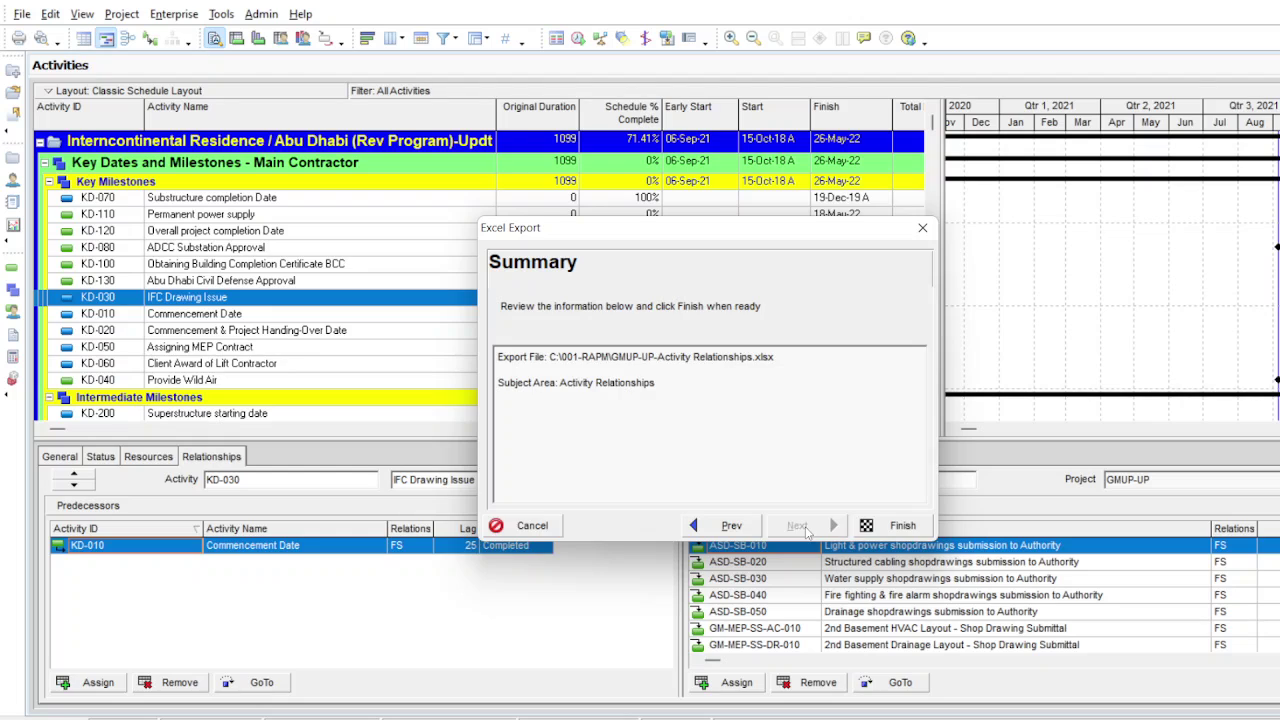
click(905, 527)
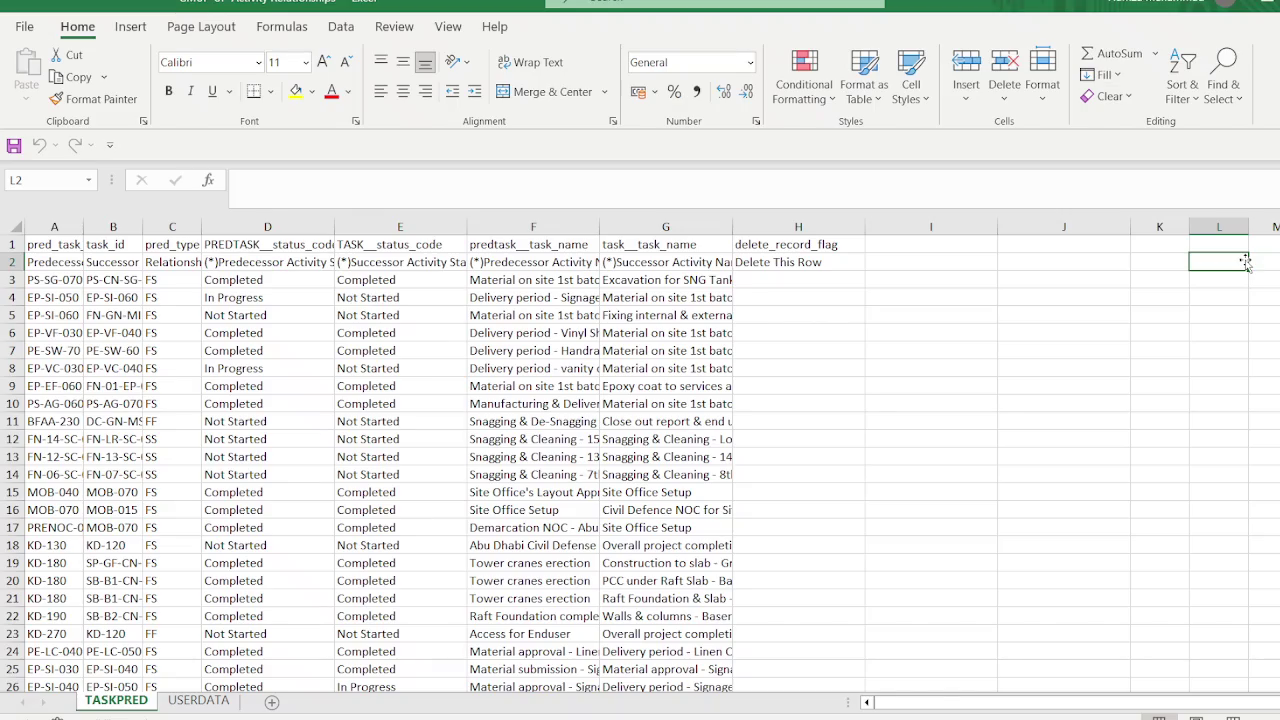
Step: In the exported workbook in Excel, look through the relationship rows, duplicate the TASKPRED sheet and return to the original sheet
click(133, 354)
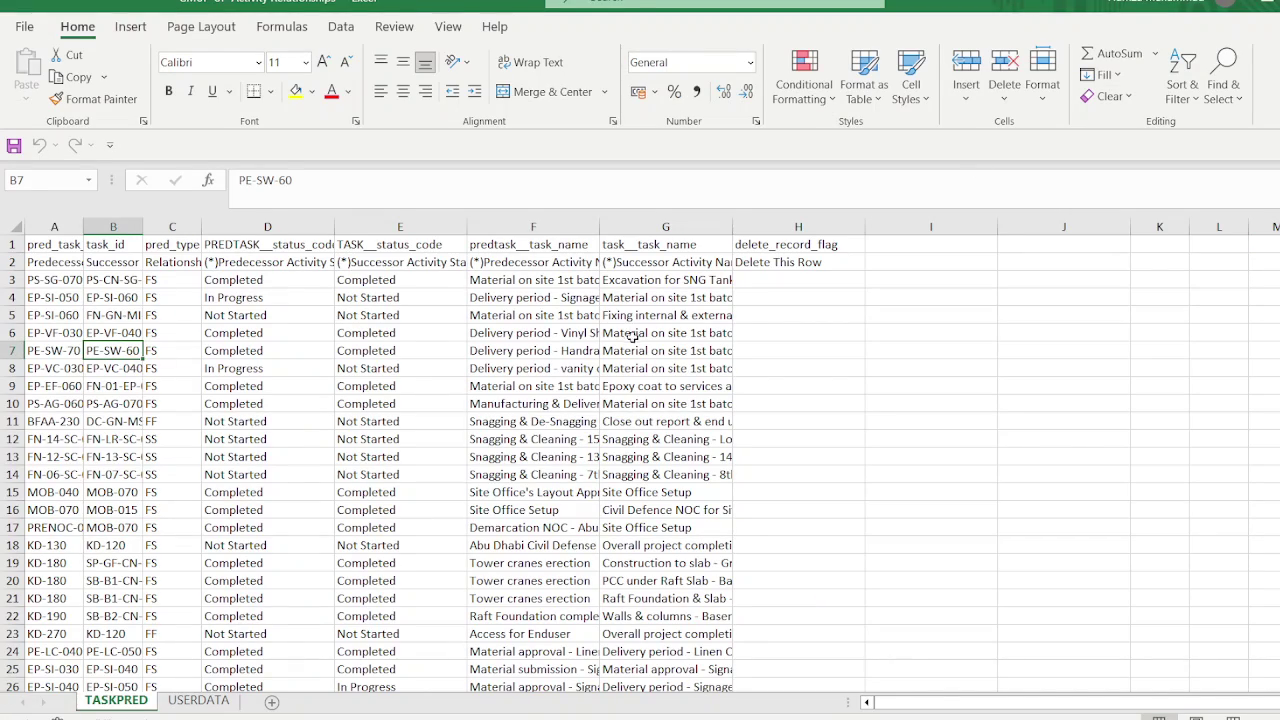
scroll(628, 337, down, 13)
scroll(365, 507, up, 2)
scroll(365, 507, up, 11)
click(224, 700)
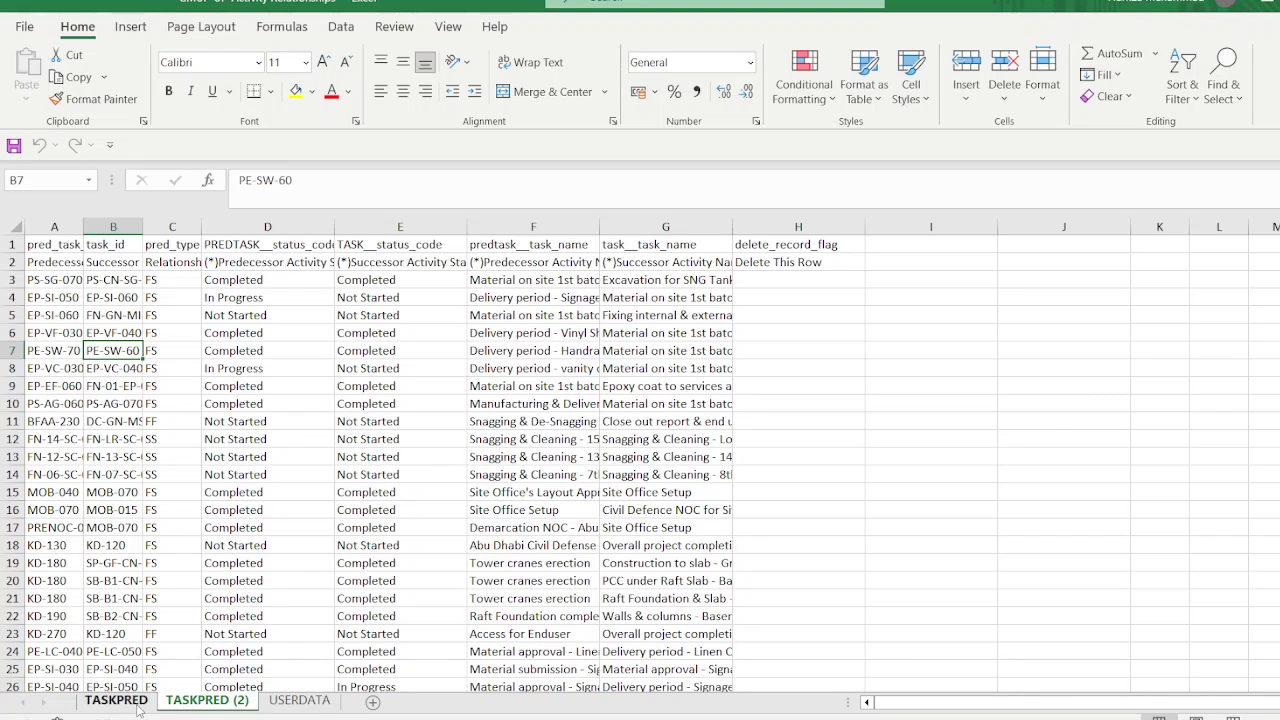
click(139, 704)
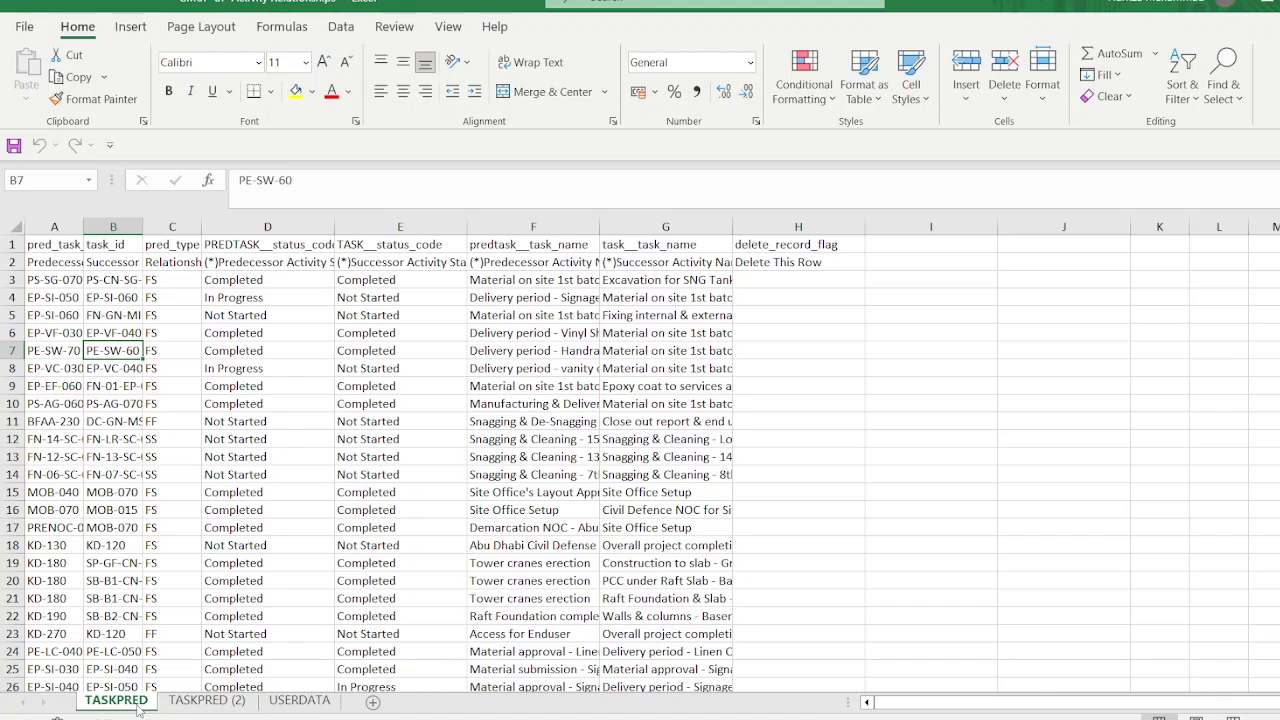
Step: Resize all columns of the TASKPRED sheet to one uniform width that fits the activity IDs and relationship type
click(12, 226)
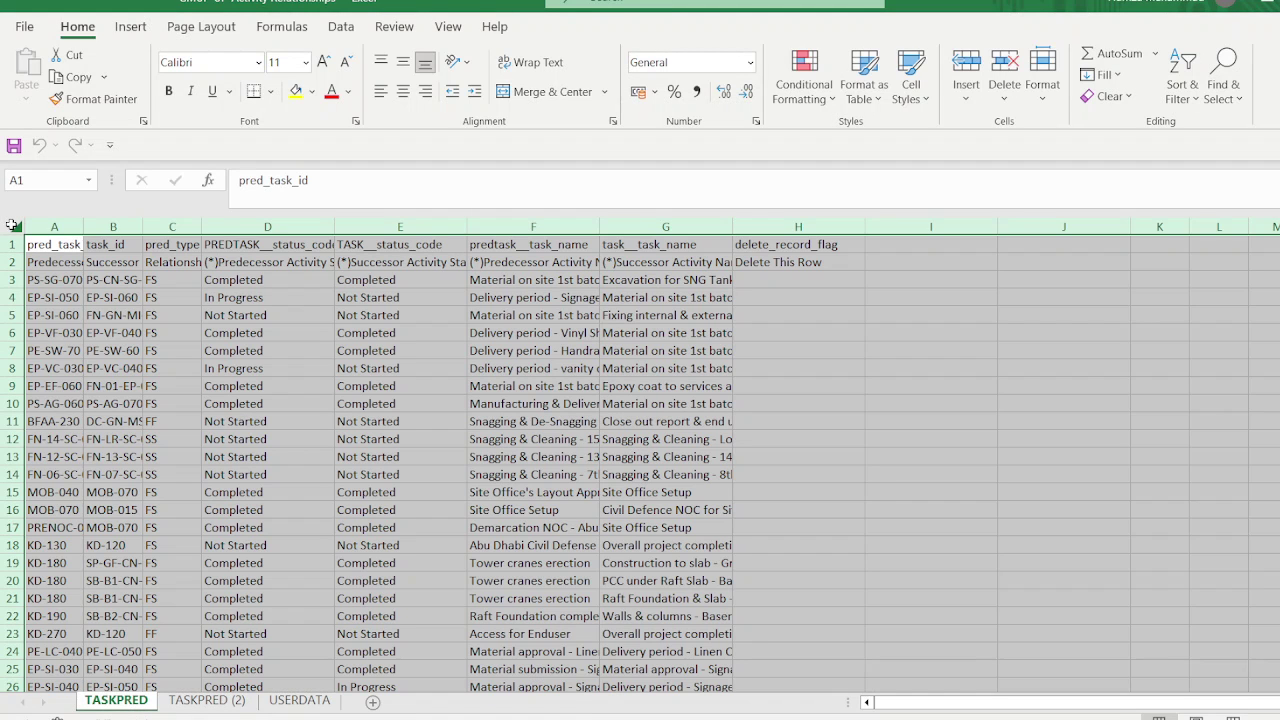
double_click(84, 227)
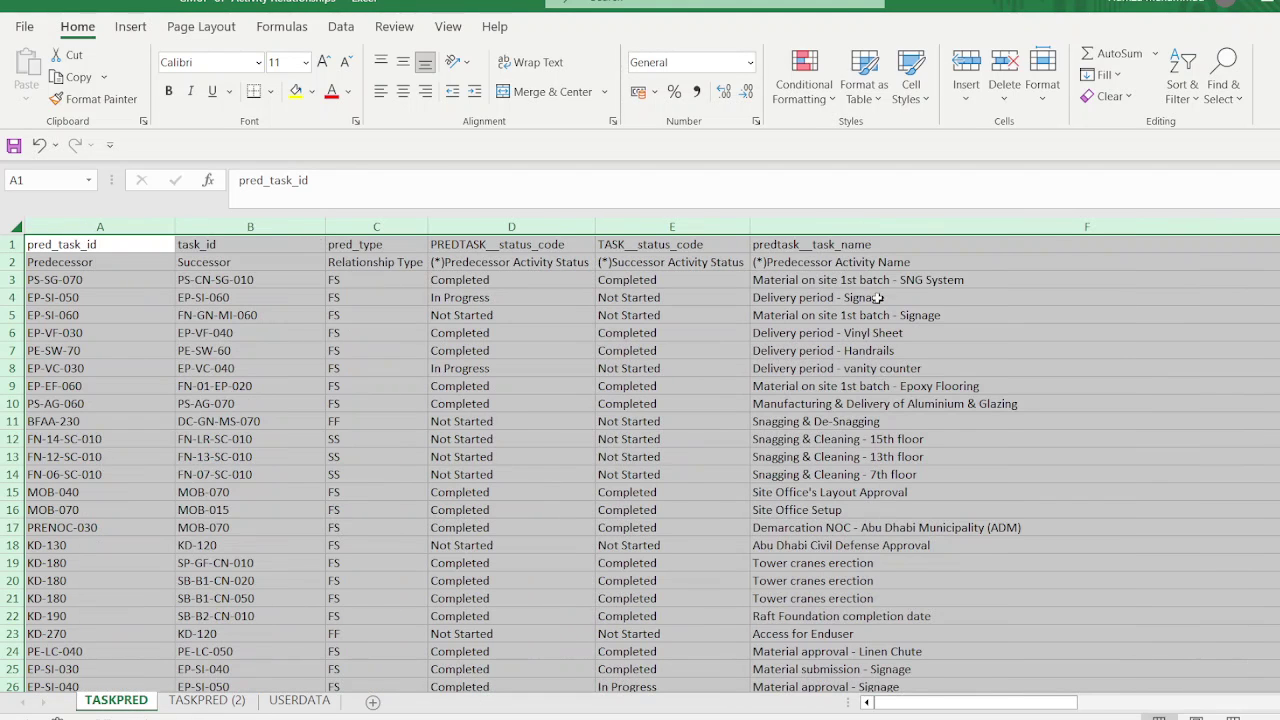
double_click(1271, 237)
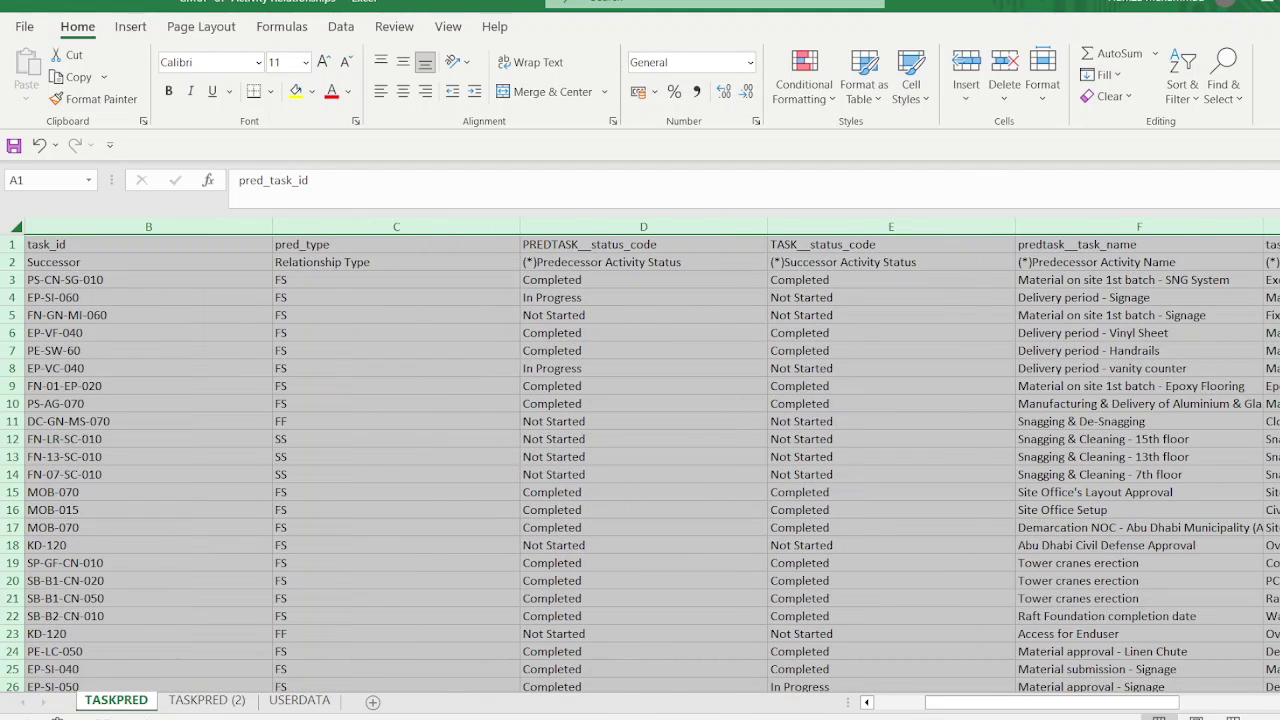
drag(1013, 223, 845, 225)
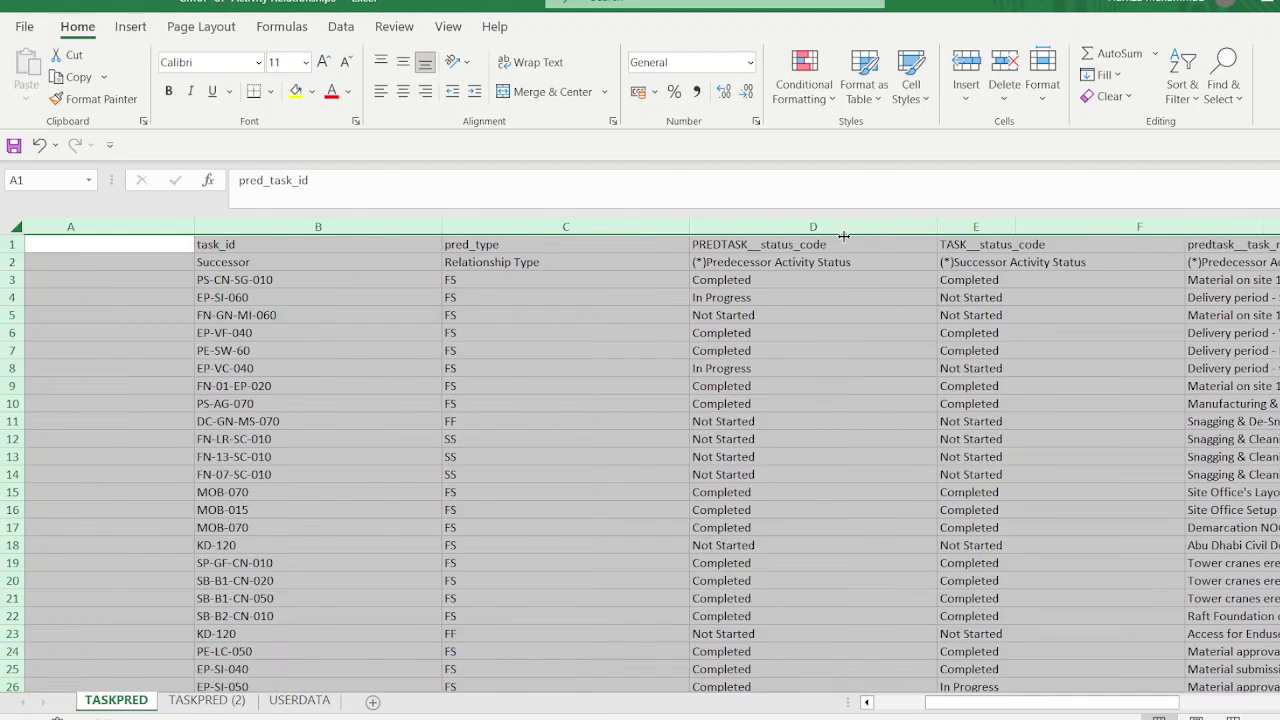
drag(968, 712, 925, 712)
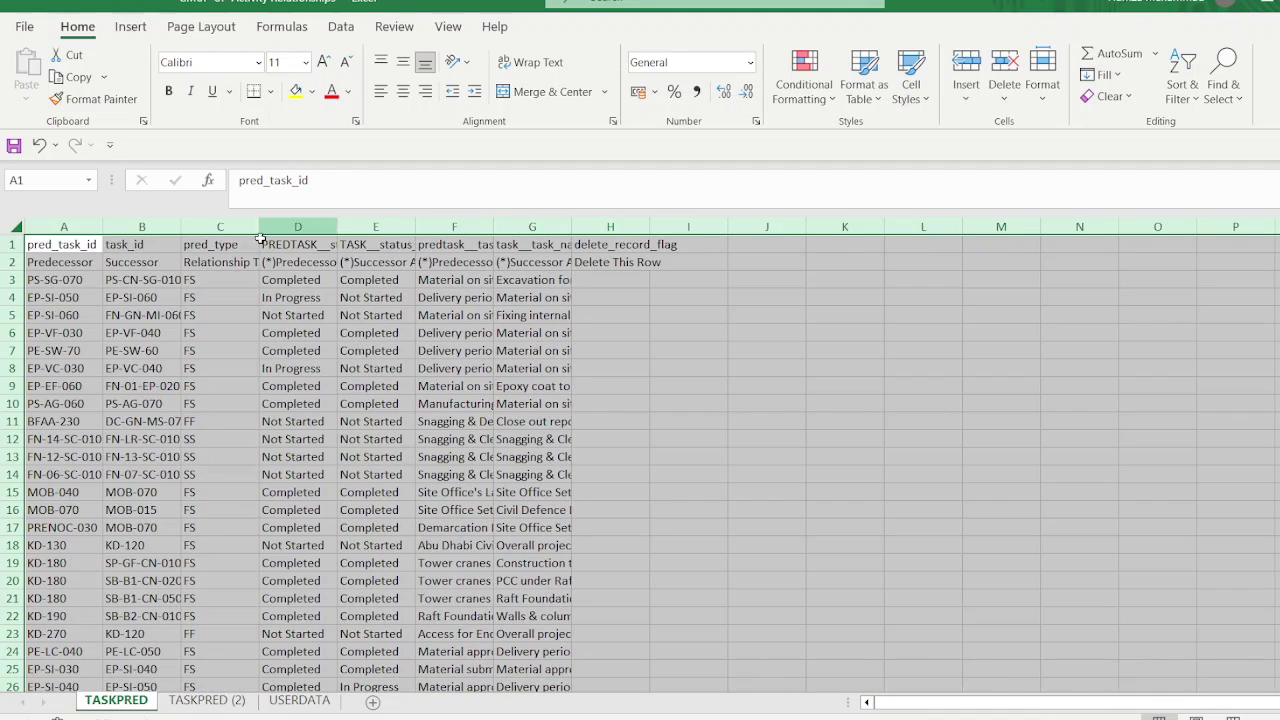
click(15, 227)
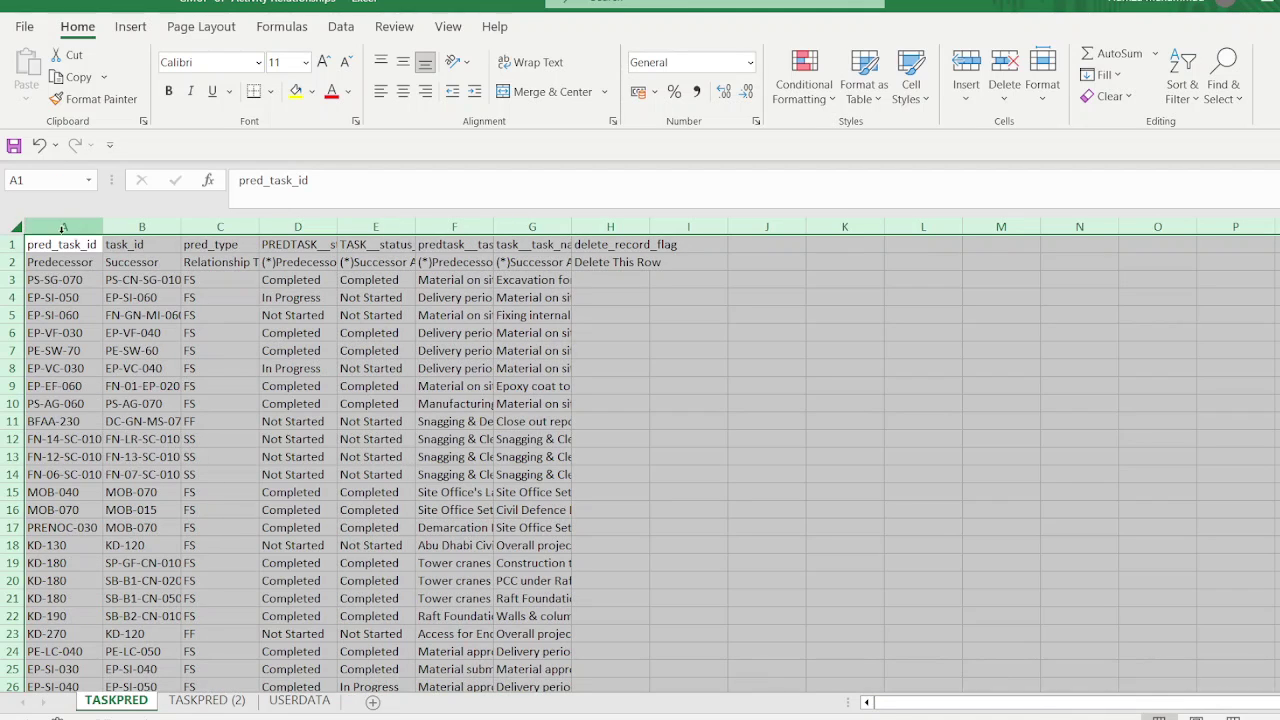
drag(104, 228, 108, 228)
drag(348, 236, 378, 232)
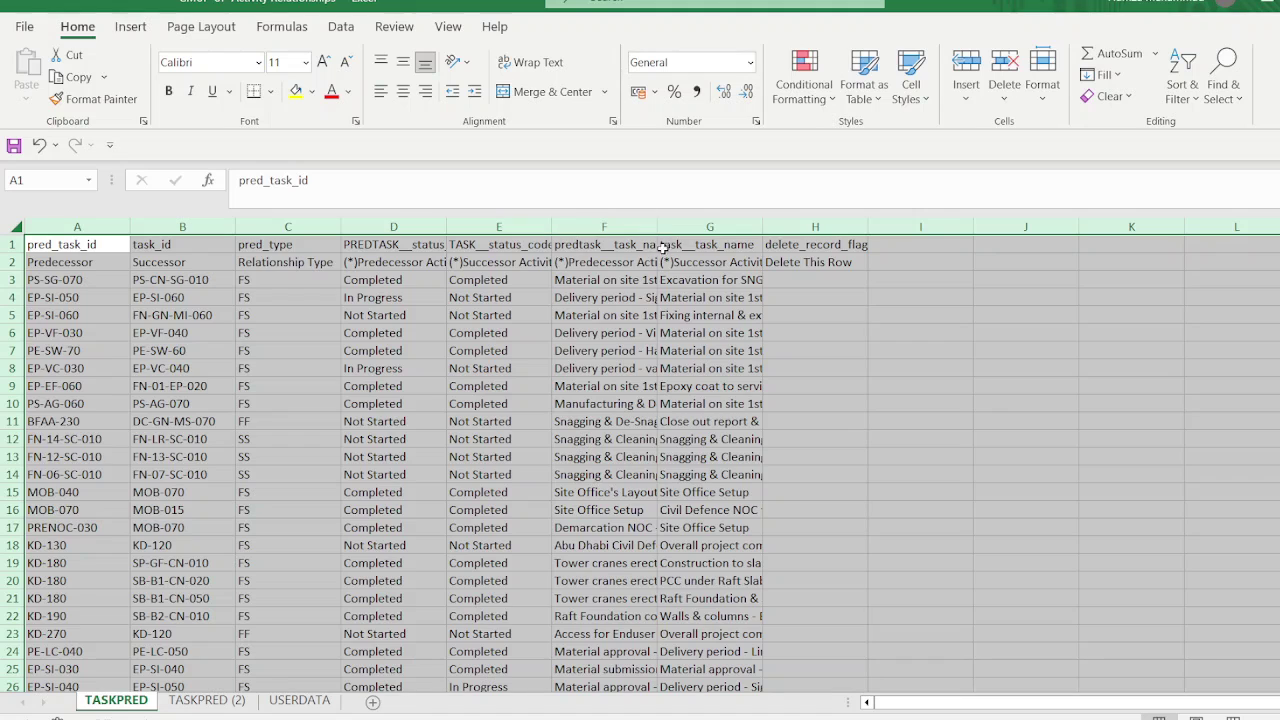
Step: Widen the predecessor and successor activity name columns, F and G
click(700, 263)
drag(657, 228, 702, 228)
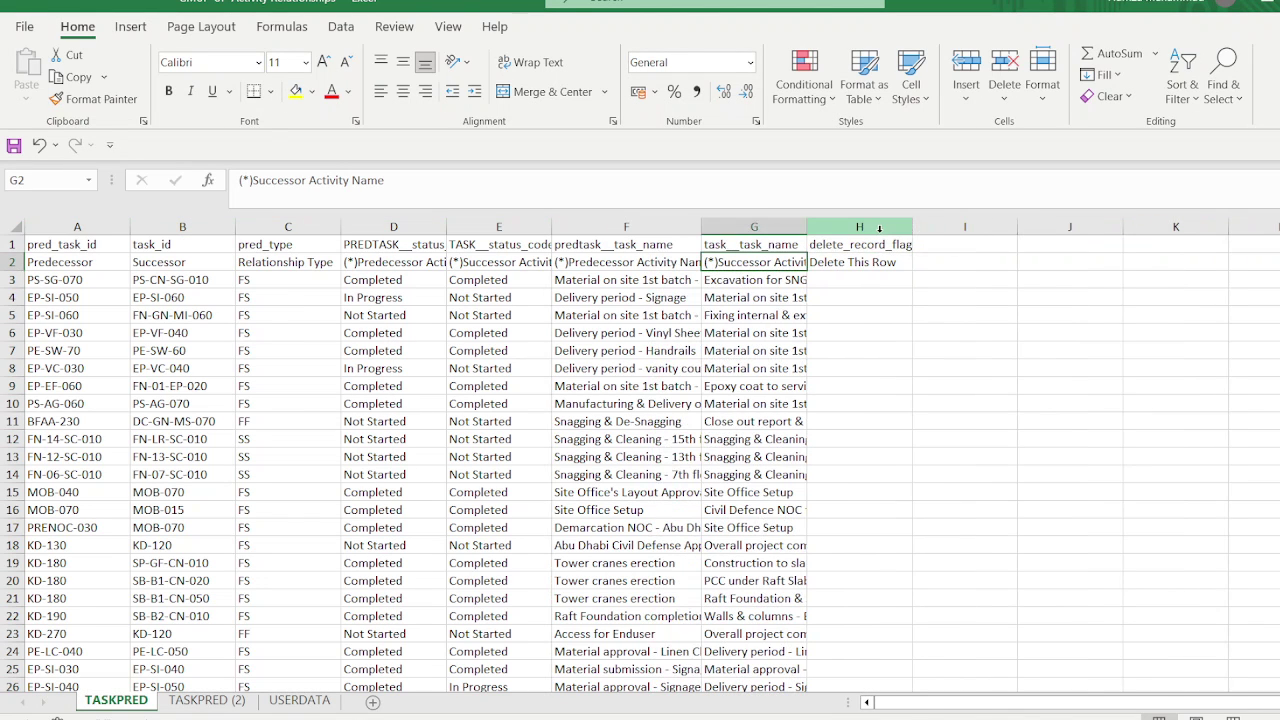
drag(812, 227, 910, 228)
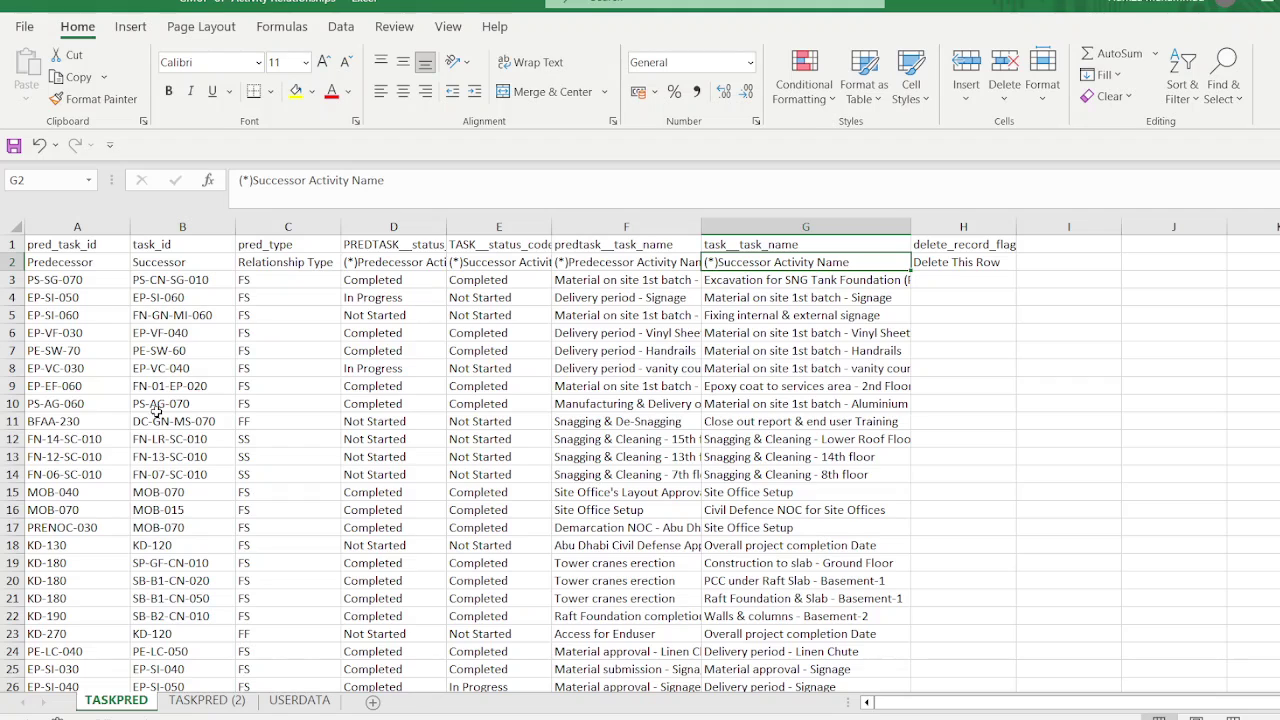
Step: Add filters to the header labels in row 2 of the TASKPRED sheet
click(13, 262)
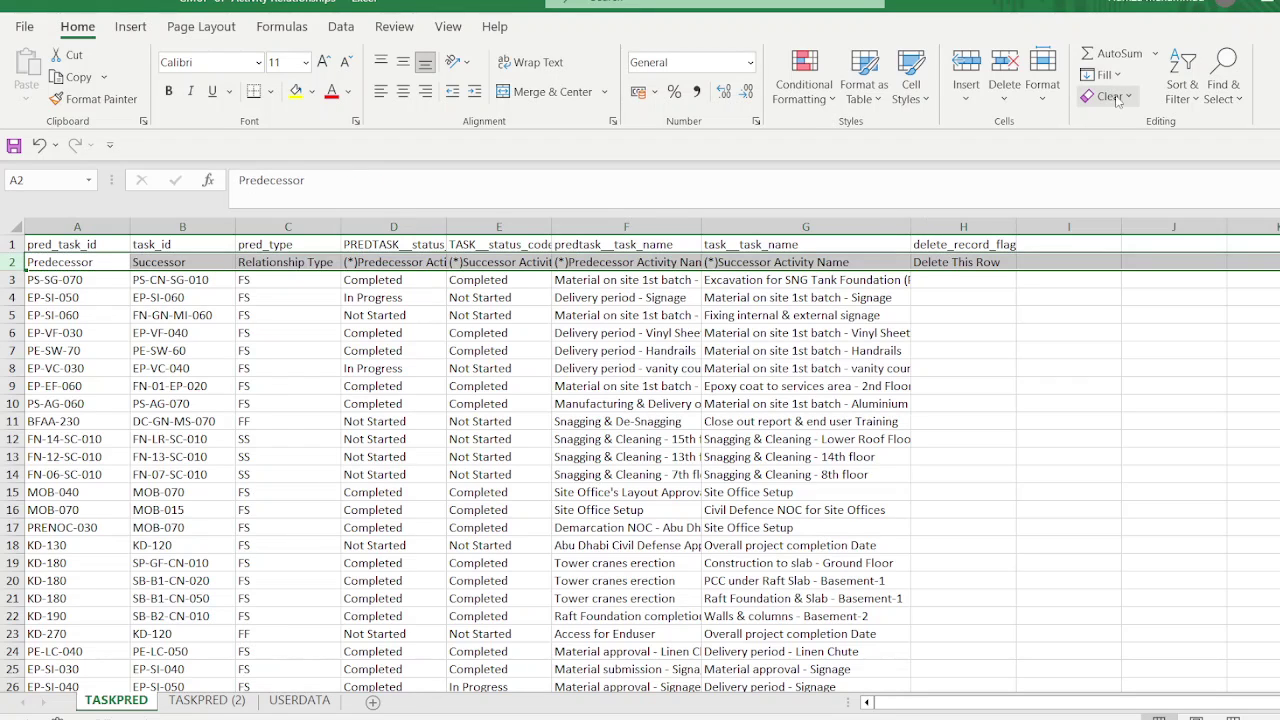
click(1190, 80)
click(1211, 207)
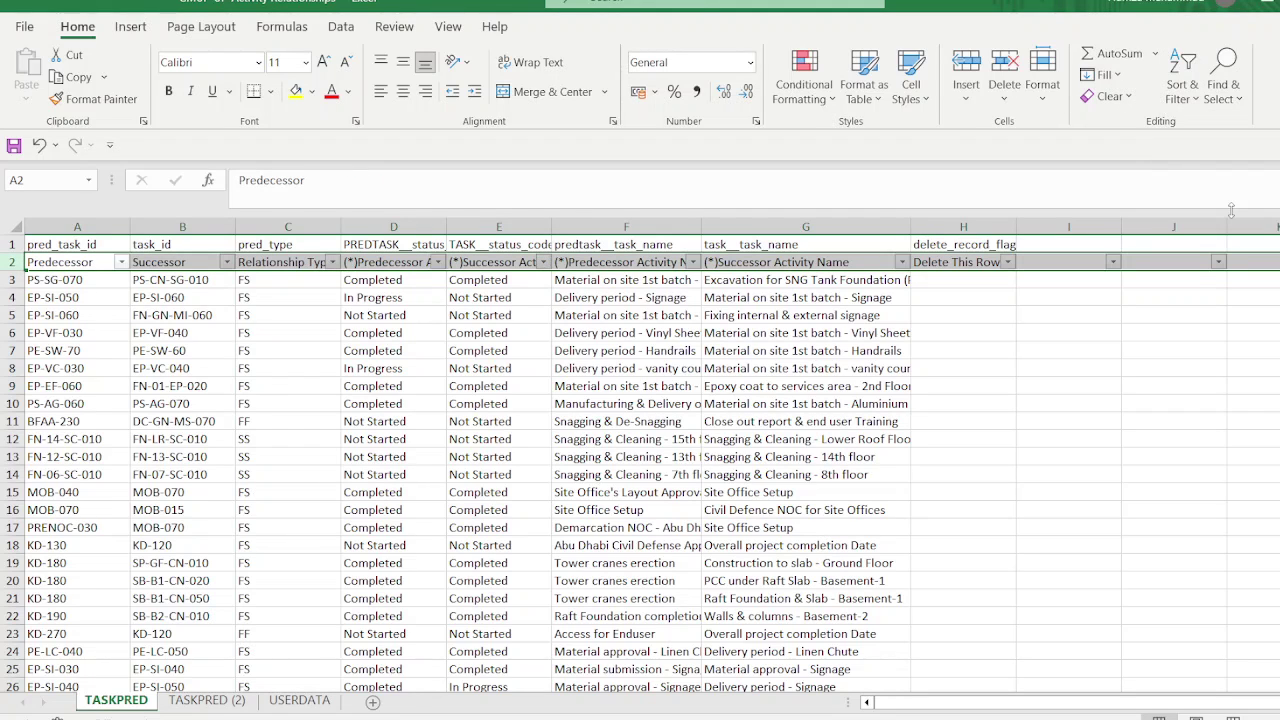
Step: Filter both the predecessor and successor activity status columns to show only In Progress
click(437, 262)
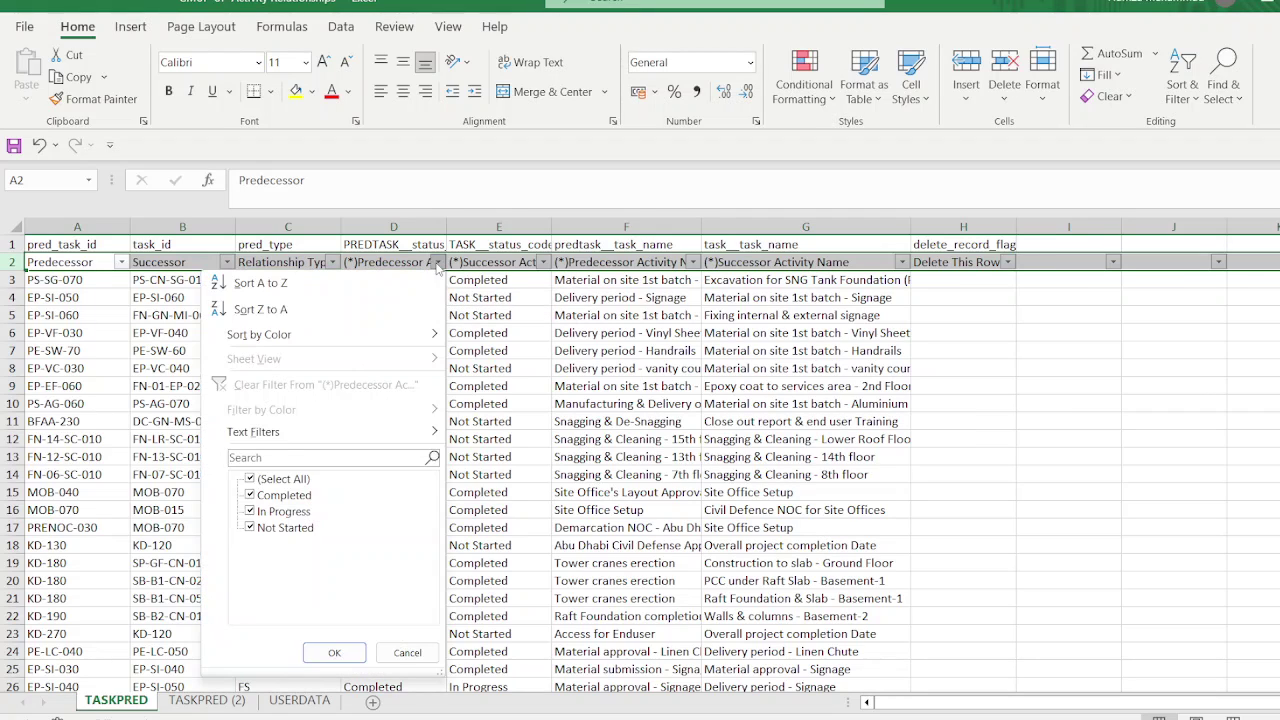
click(252, 479)
click(251, 511)
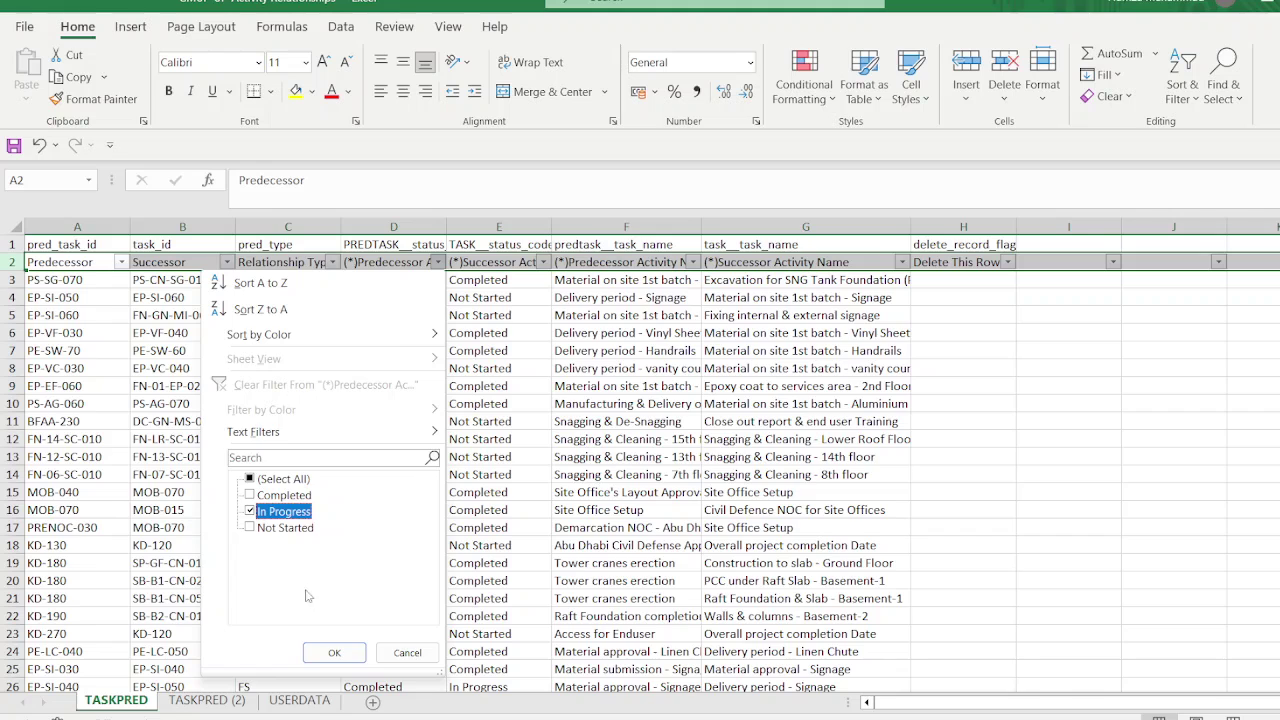
click(334, 652)
click(543, 262)
click(356, 479)
click(356, 511)
click(440, 652)
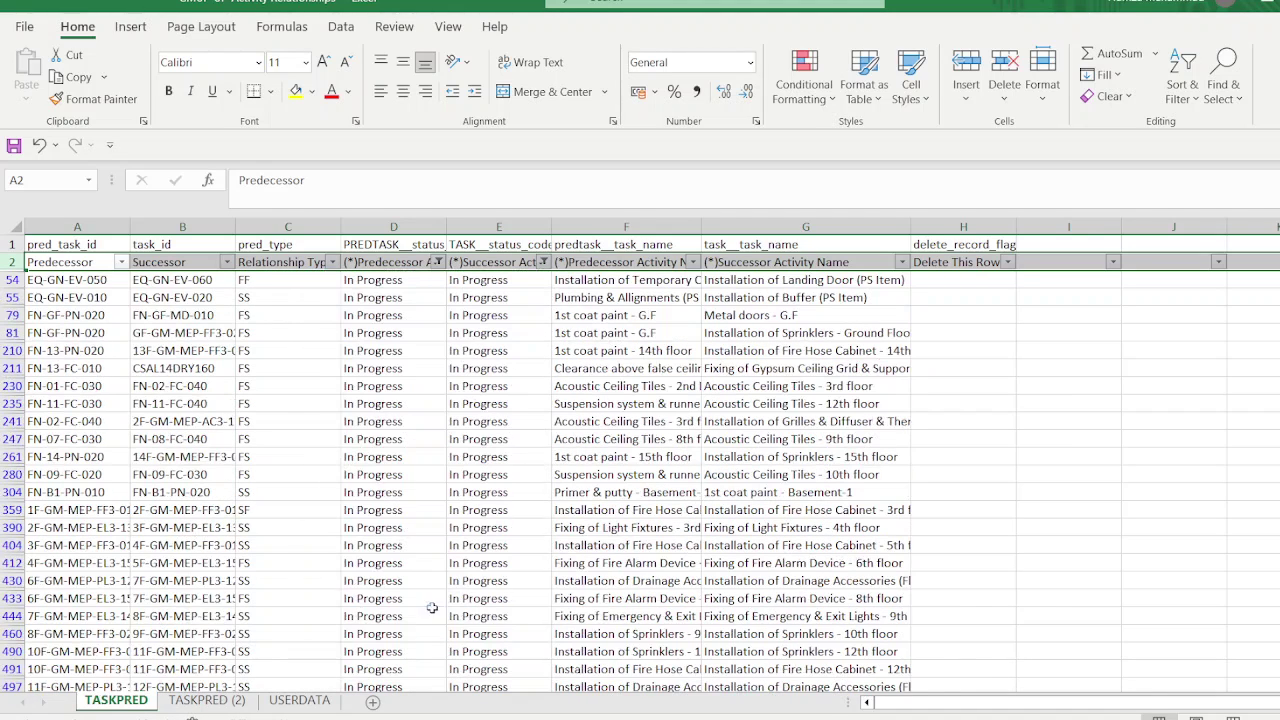
Step: Filter the Relationship Type column to show only FS relationships
click(332, 262)
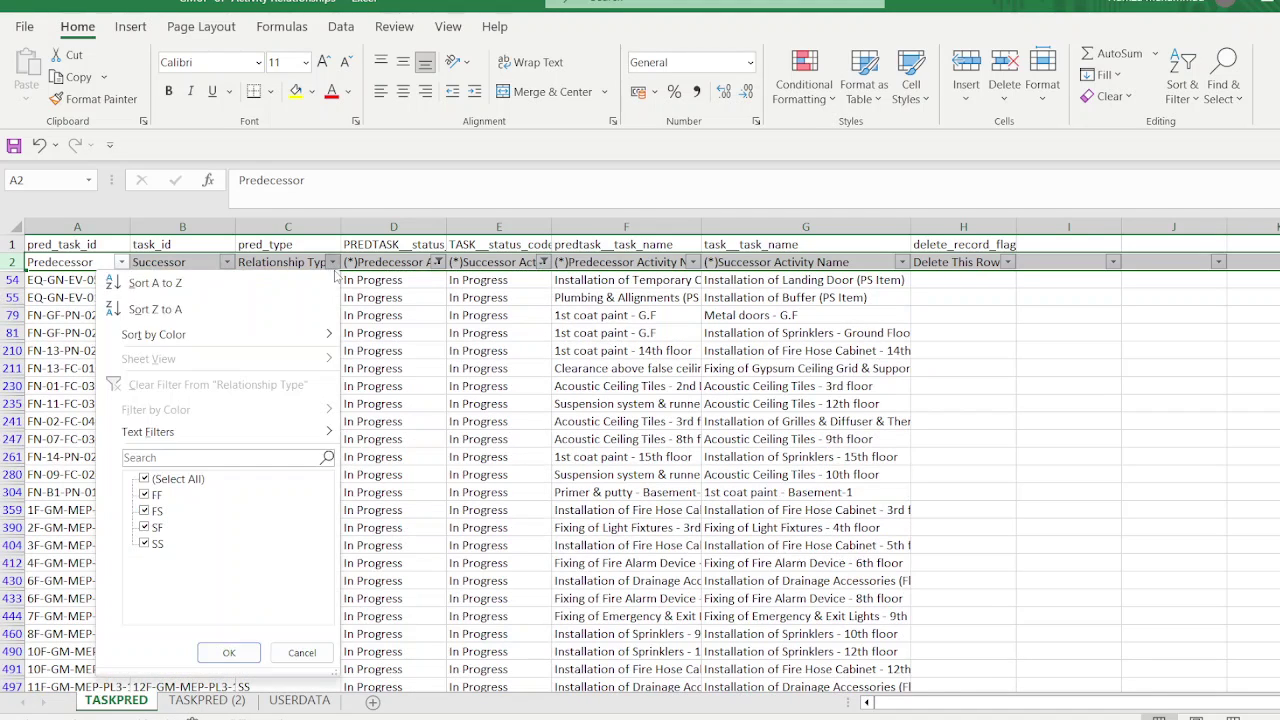
click(167, 480)
click(166, 511)
click(229, 652)
scroll(236, 600, down, 15)
scroll(236, 558, down, 1)
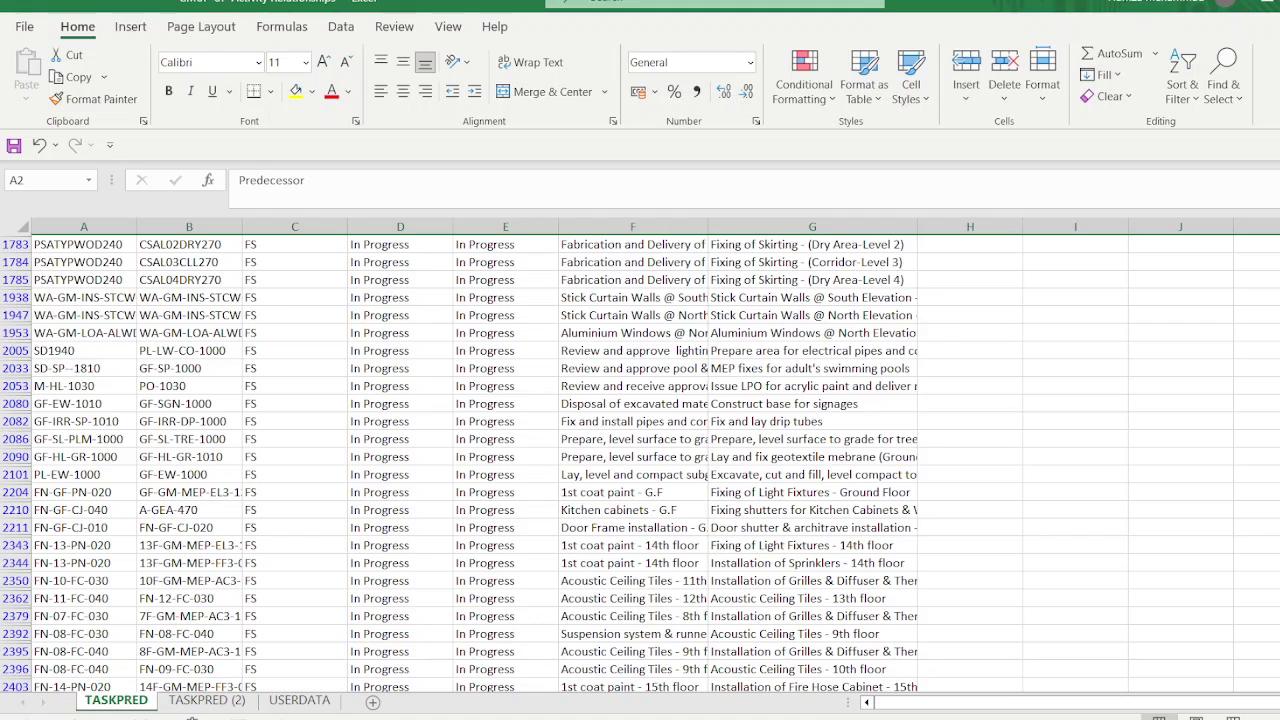
scroll(640, 460, up, 15)
Step: Copy all the filtered relationship rows, columns A to H, and paste them below the data starting at cell A17057
click(89, 280)
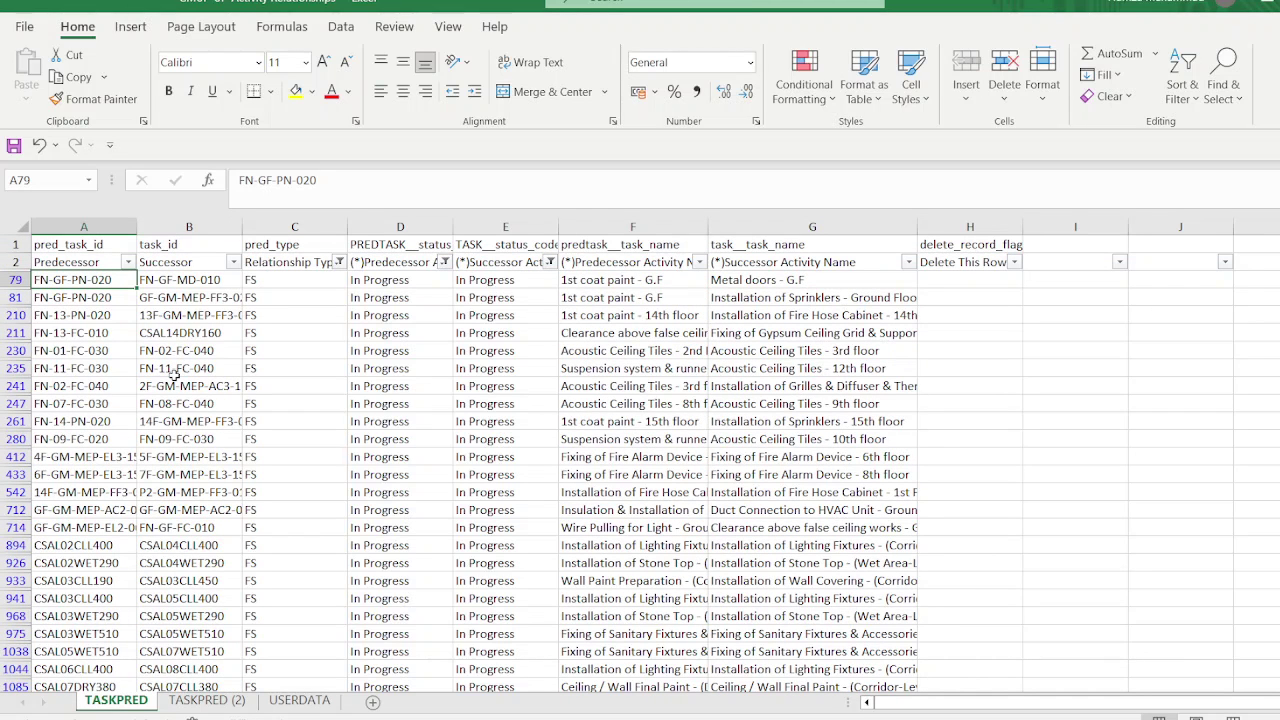
key(ctrl+shift+Right)
key(ctrl+shift+Down)
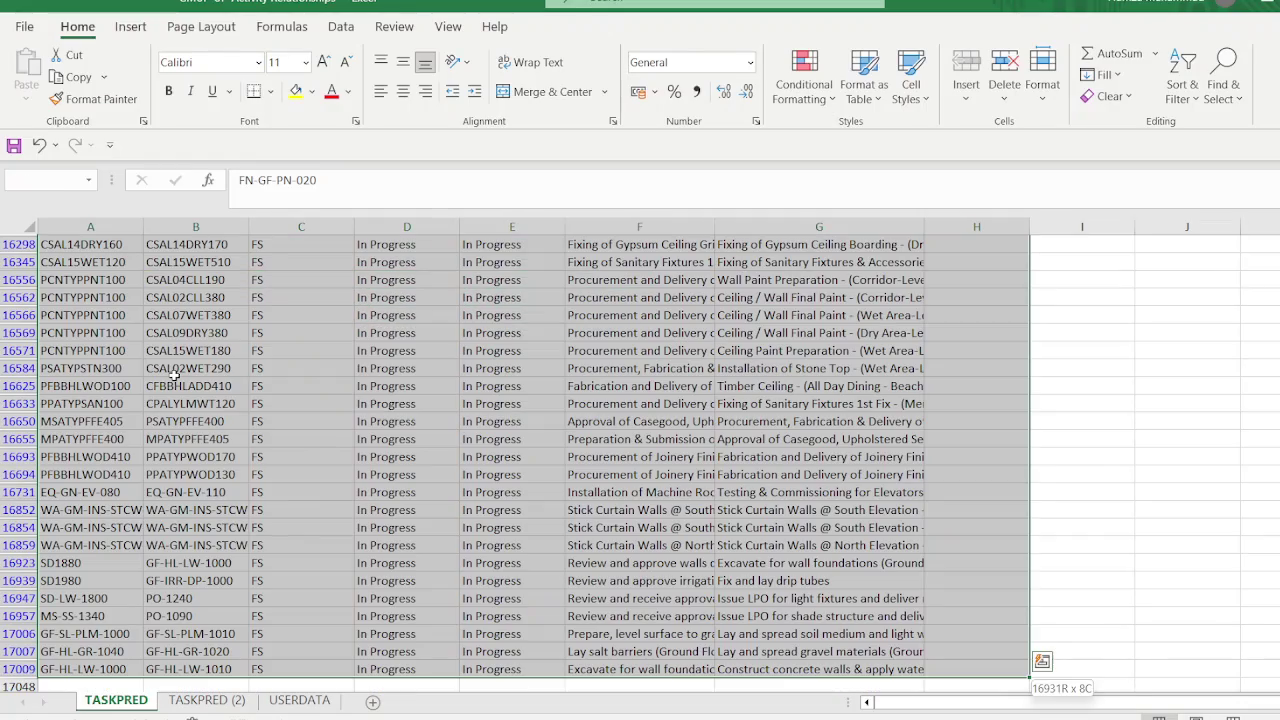
key(ctrl+c)
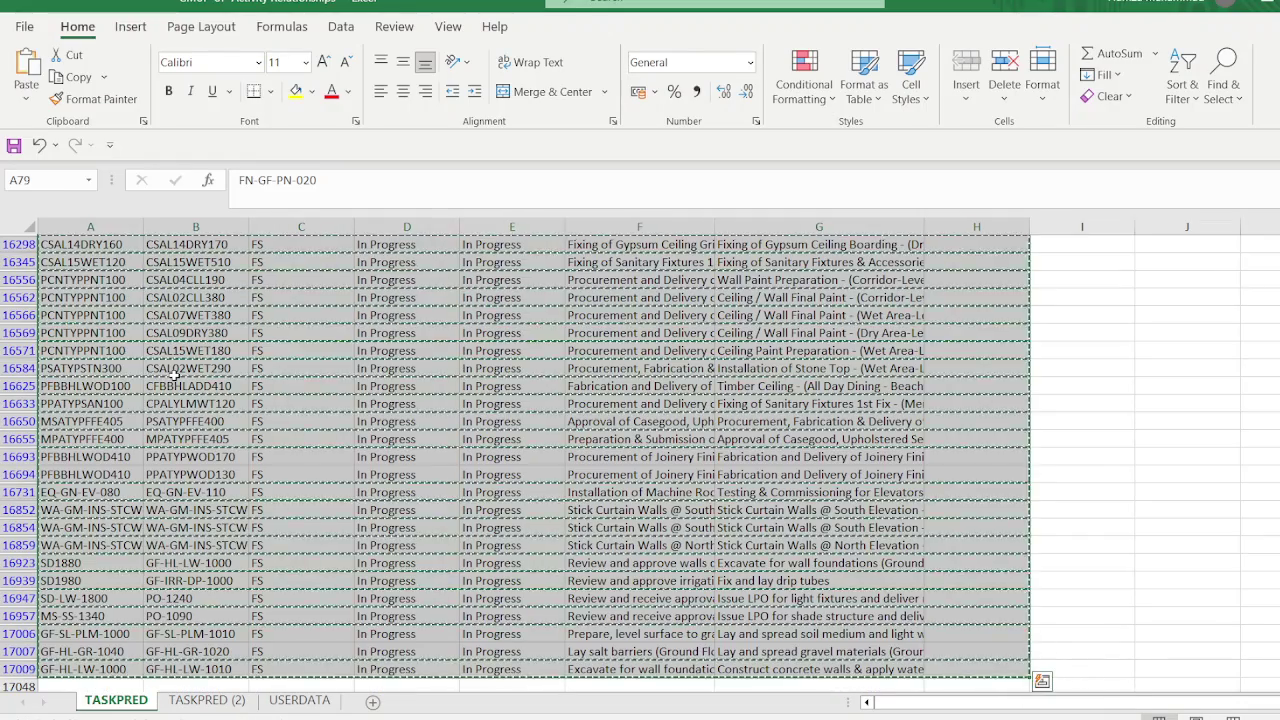
scroll(119, 543, down, 4)
scroll(119, 543, down, 2)
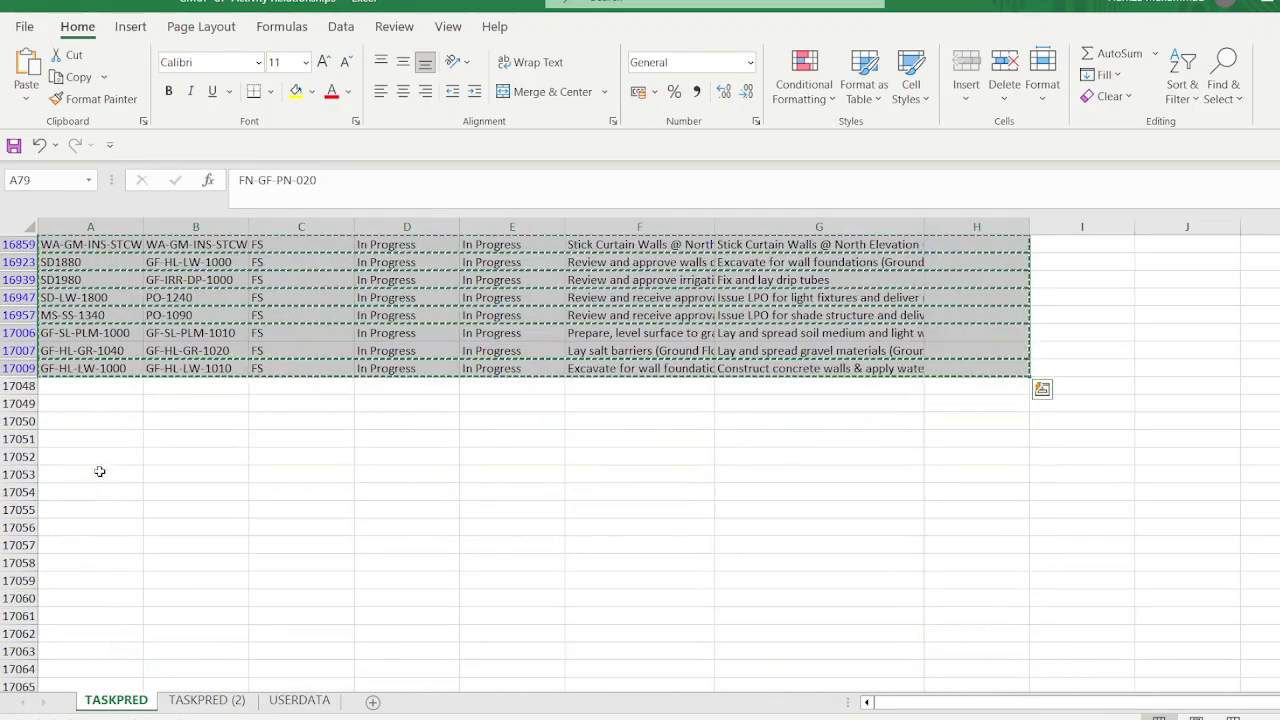
click(71, 539)
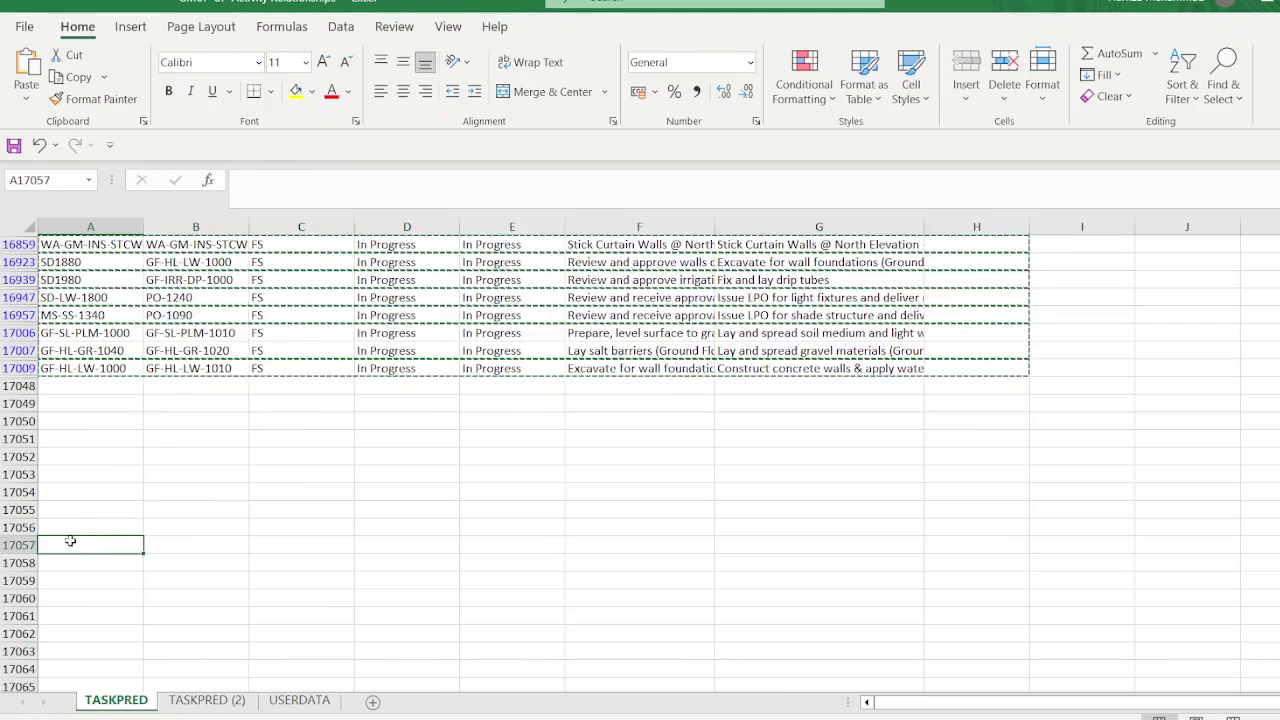
key(ctrl+v)
Step: Change the relationship type of all the original filtered rows to SS, starting at cell C79 and leaving the pasted copy as it is
scroll(159, 535, up, 2)
scroll(640, 460, up, 1)
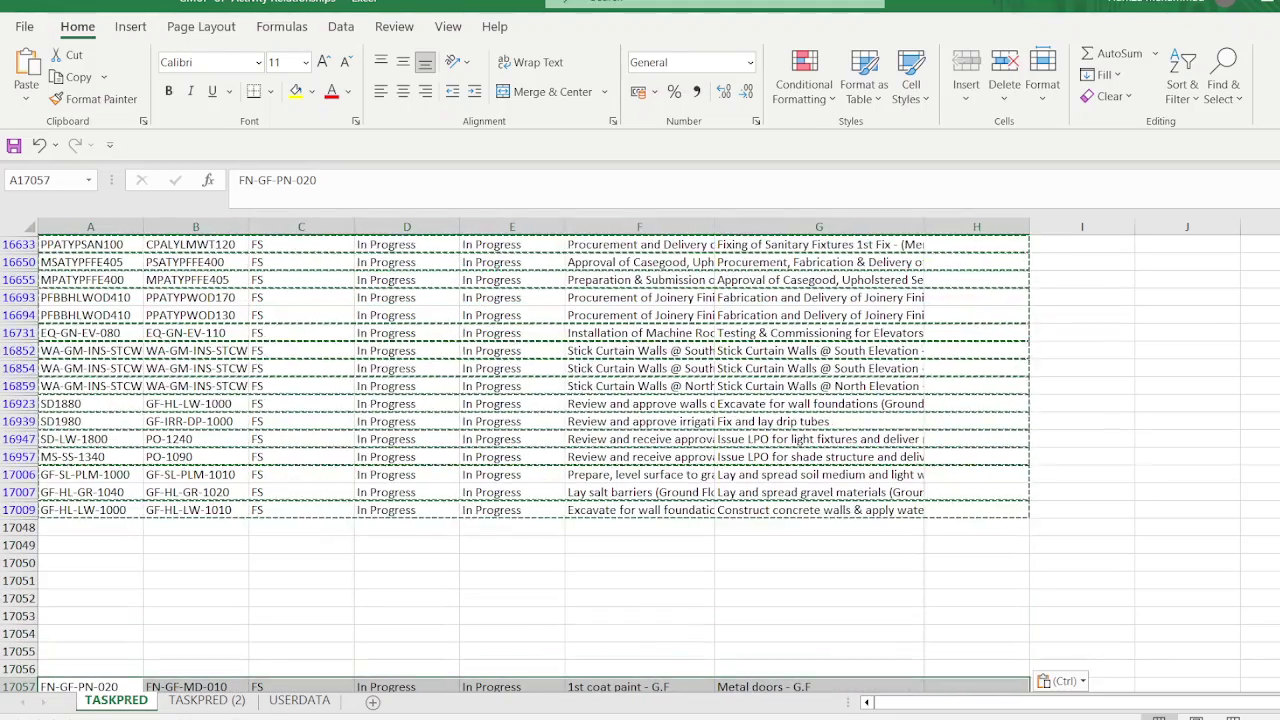
scroll(640, 460, up, 4)
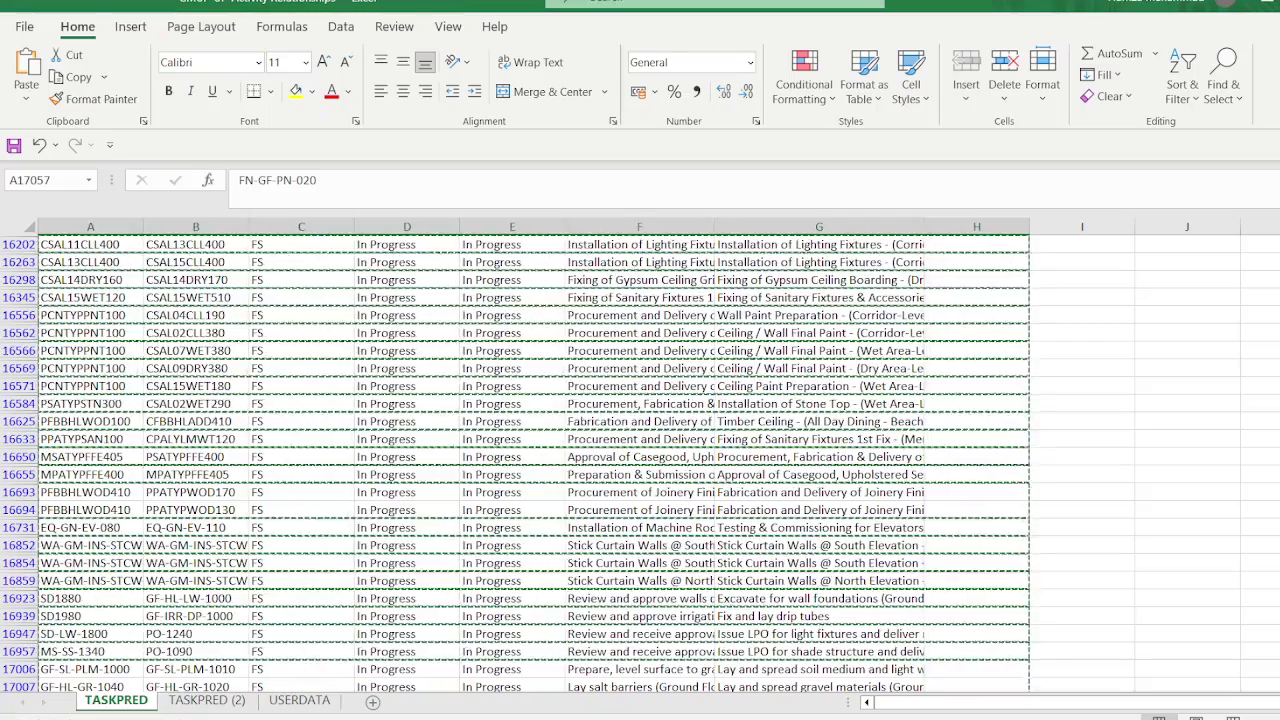
scroll(279, 290, up, 15)
click(292, 281)
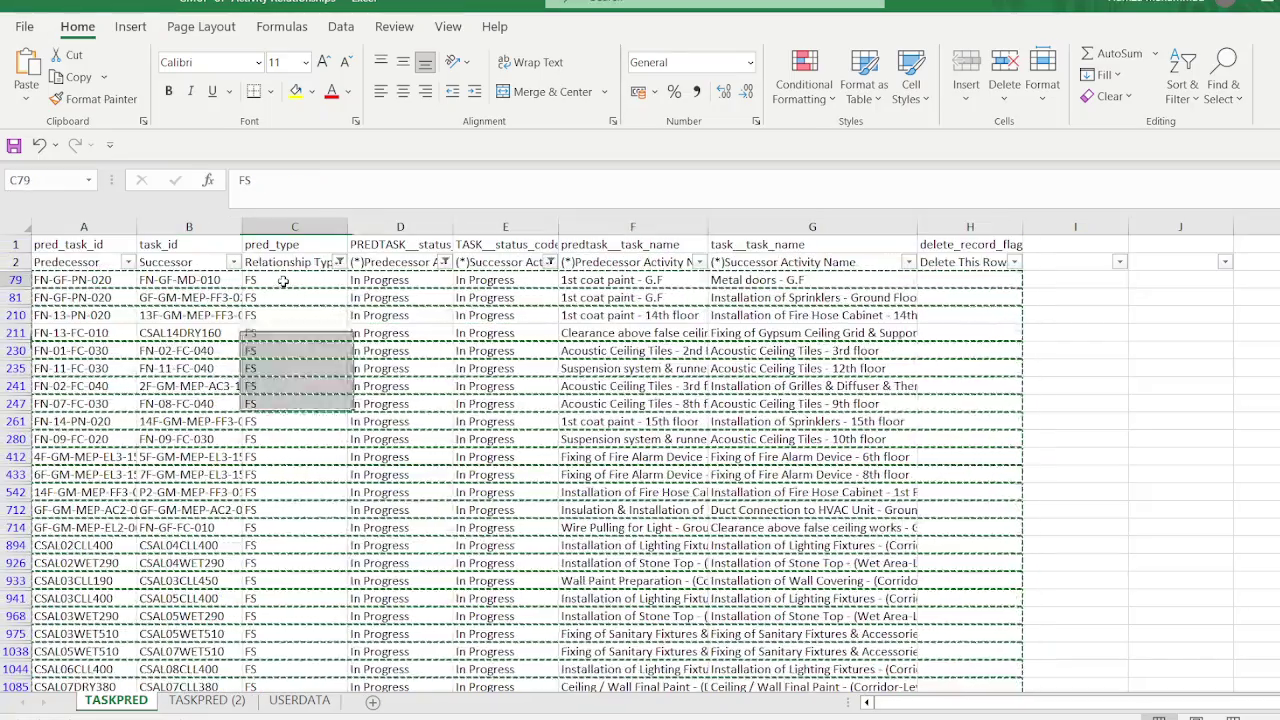
key(Escape)
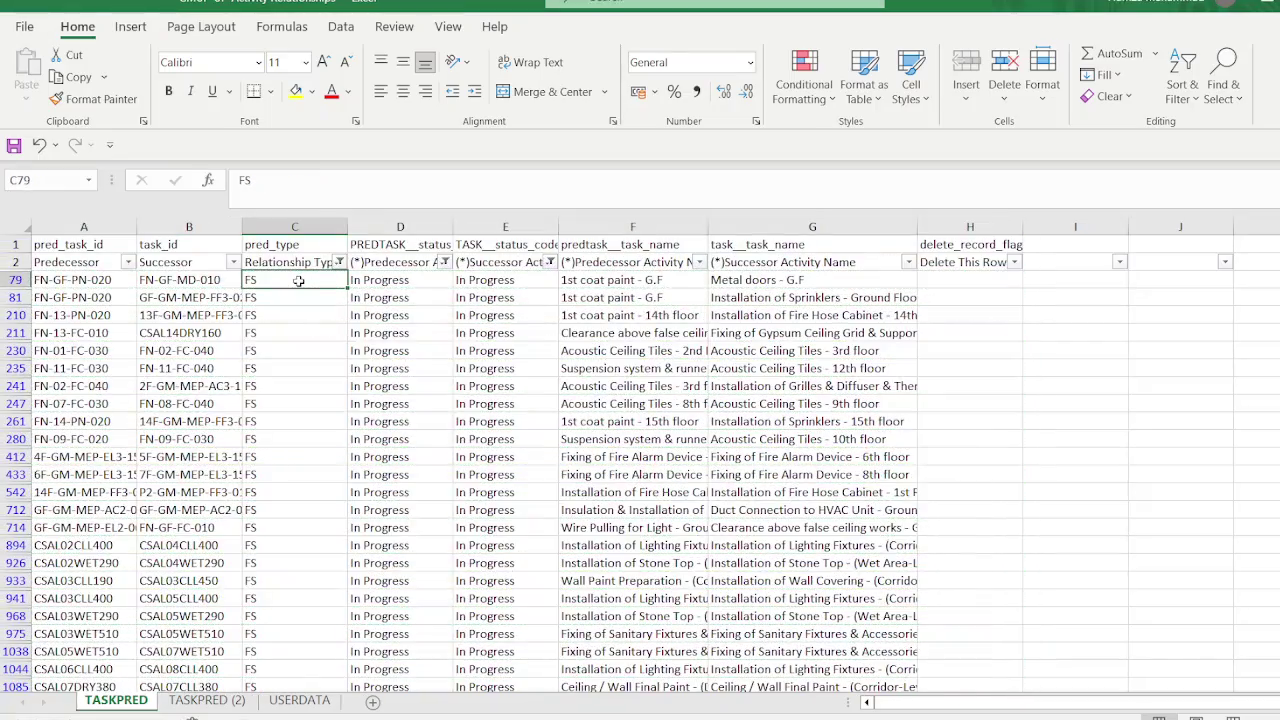
key(ctrl+shift+Down)
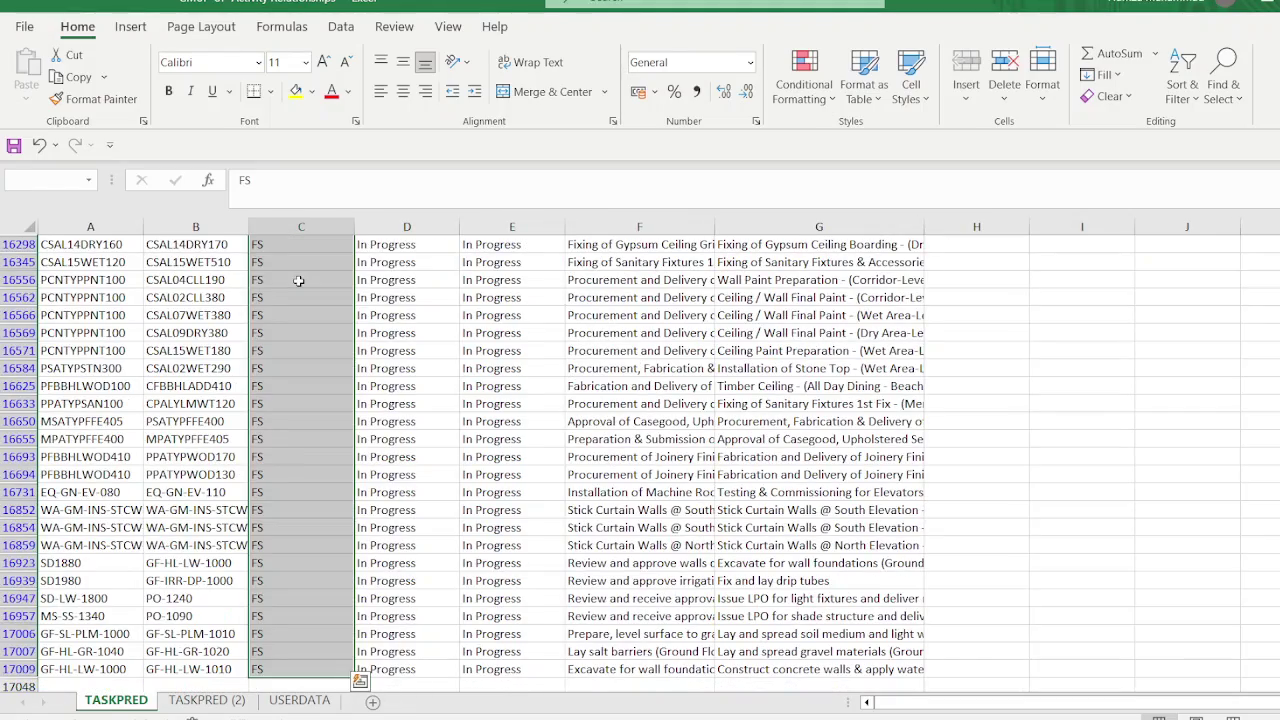
key(ctrl+BackSpace)
scroll(300, 350, down, 5)
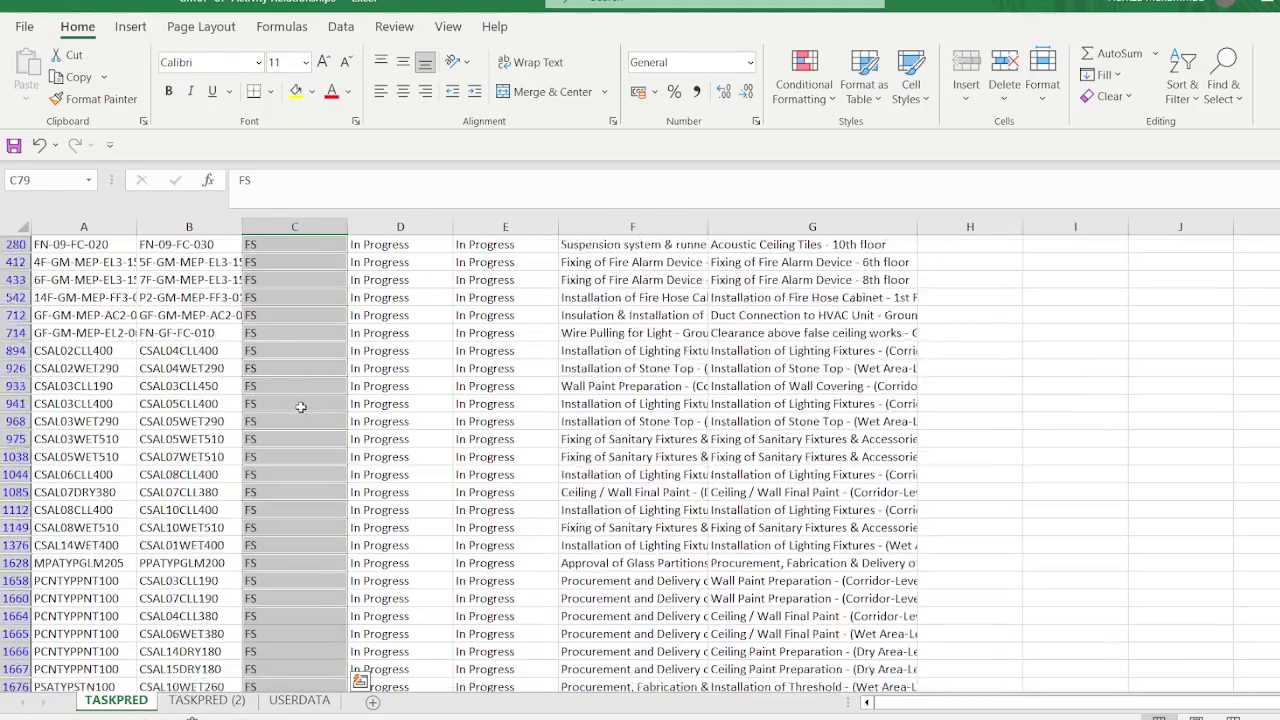
scroll(306, 425, up, 5)
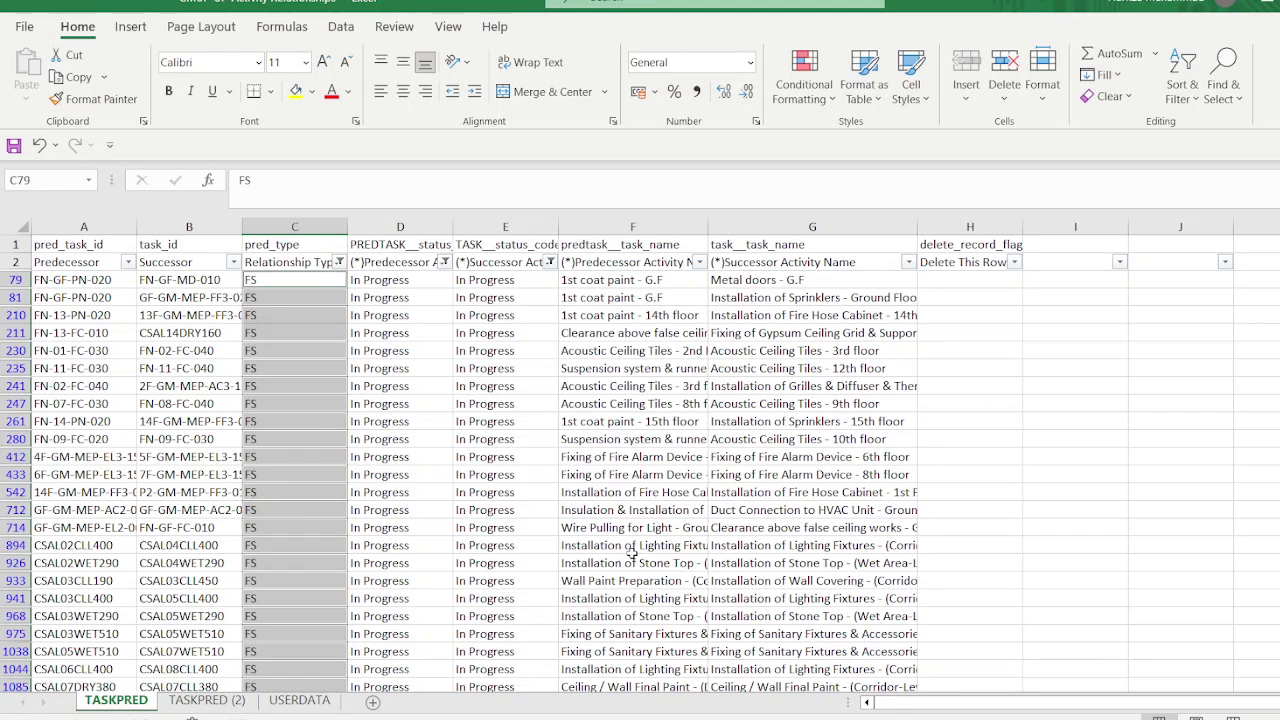
text(SS)
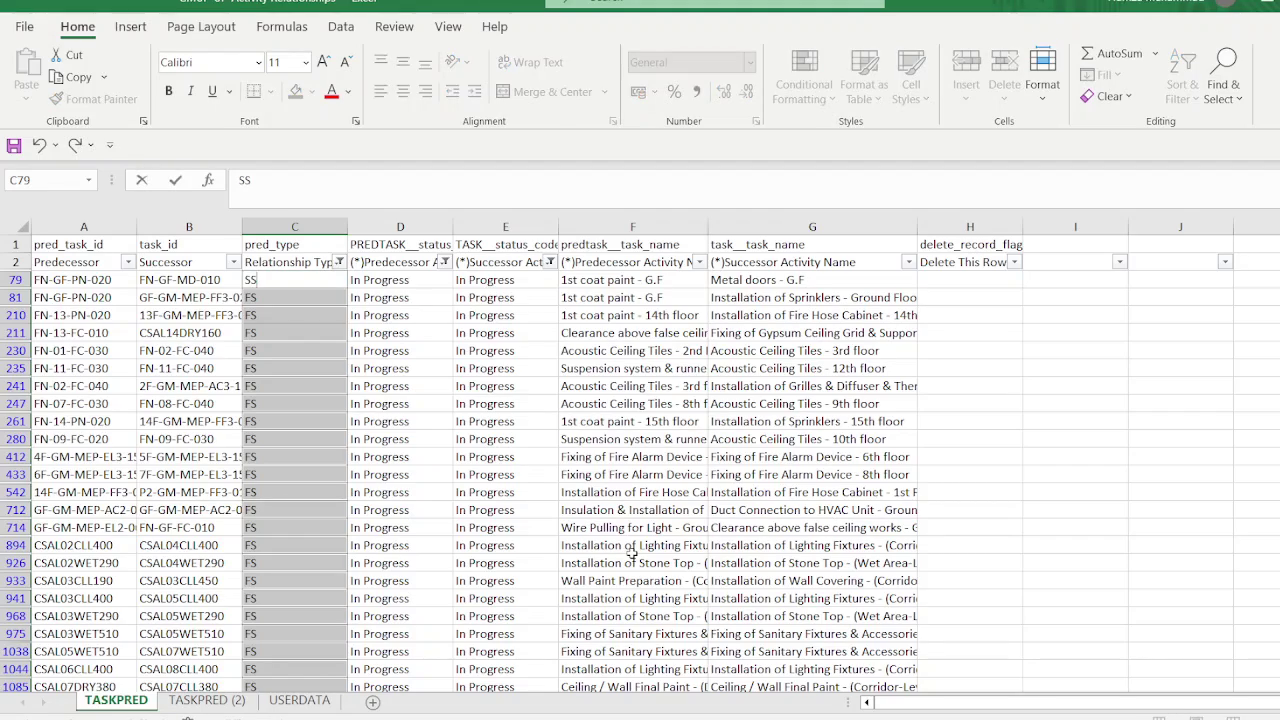
key(ctrl+Return)
Step: Review the relationship types in column C down through the filtered rows to the pasted block below them
scroll(540, 566, down, 5)
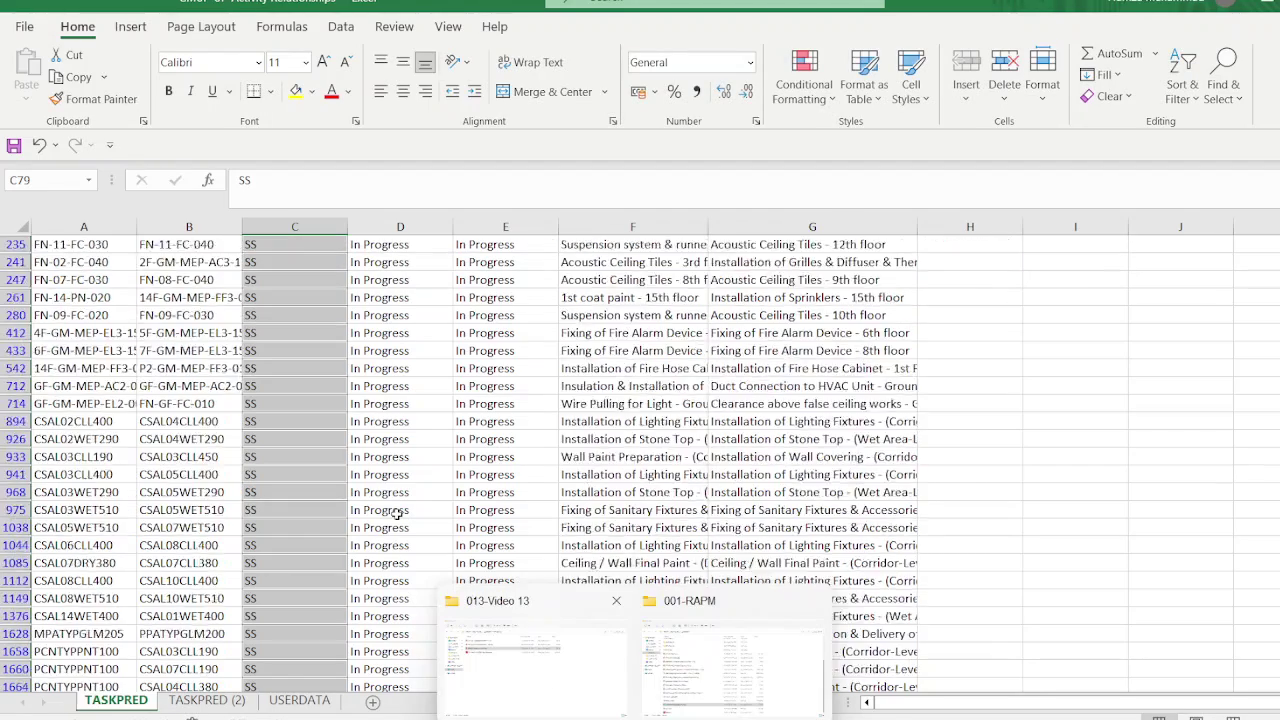
scroll(399, 468, down, 20)
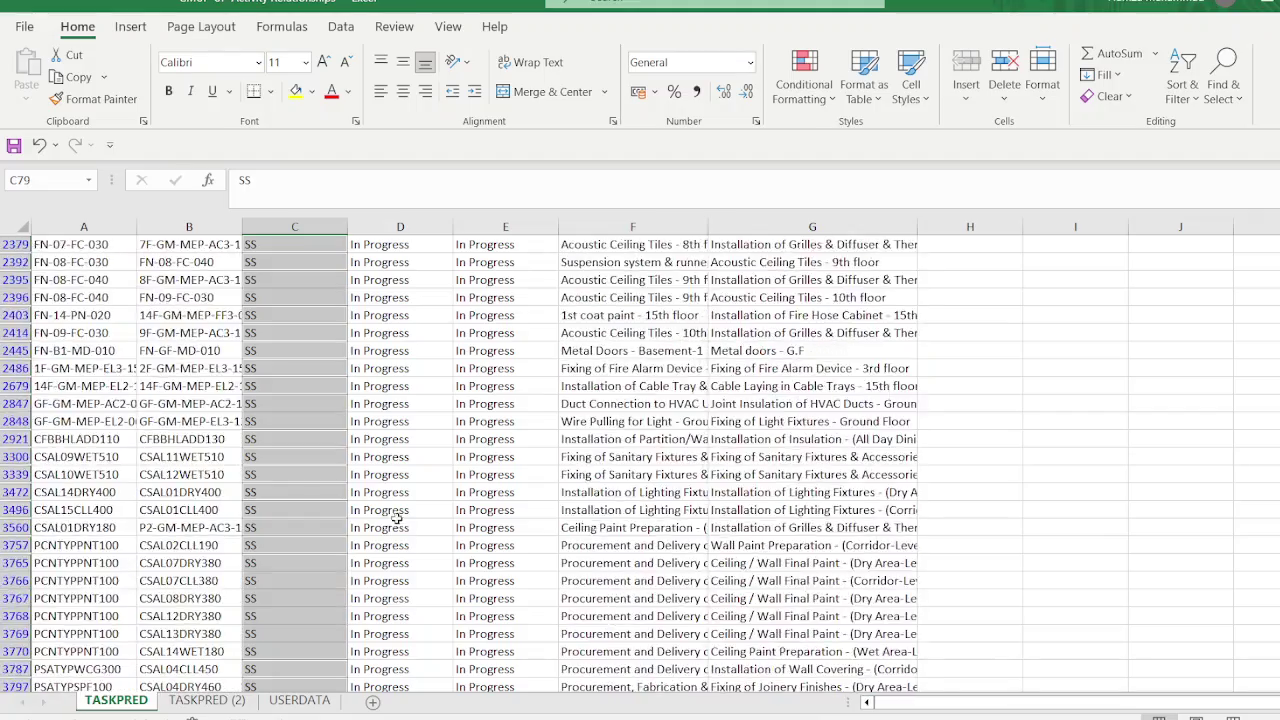
scroll(395, 522, down, 20)
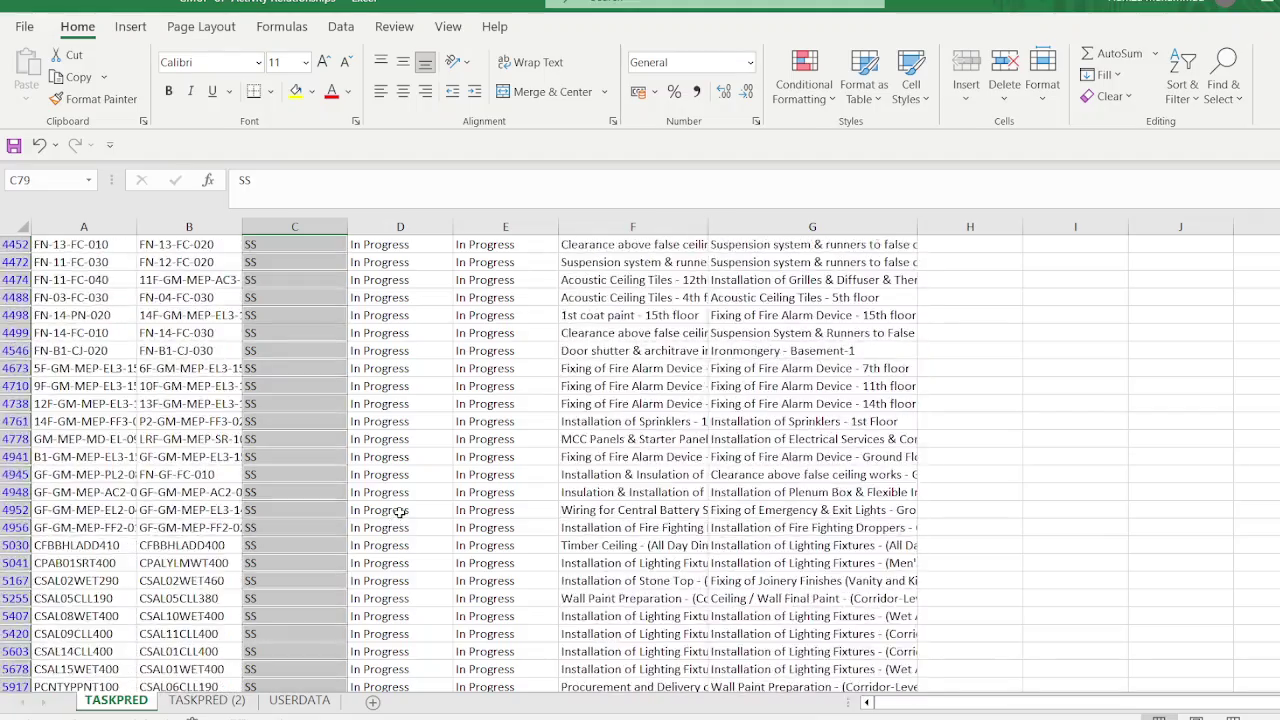
scroll(399, 514, down, 20)
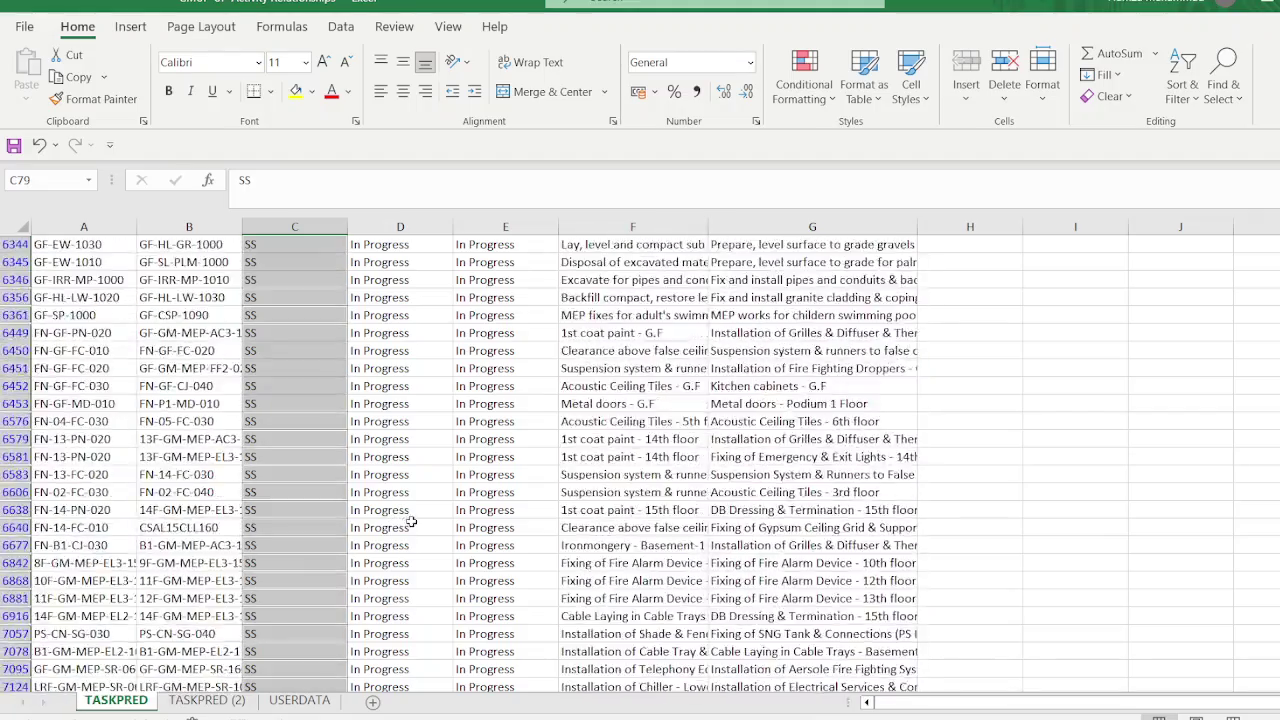
scroll(444, 514, down, 15)
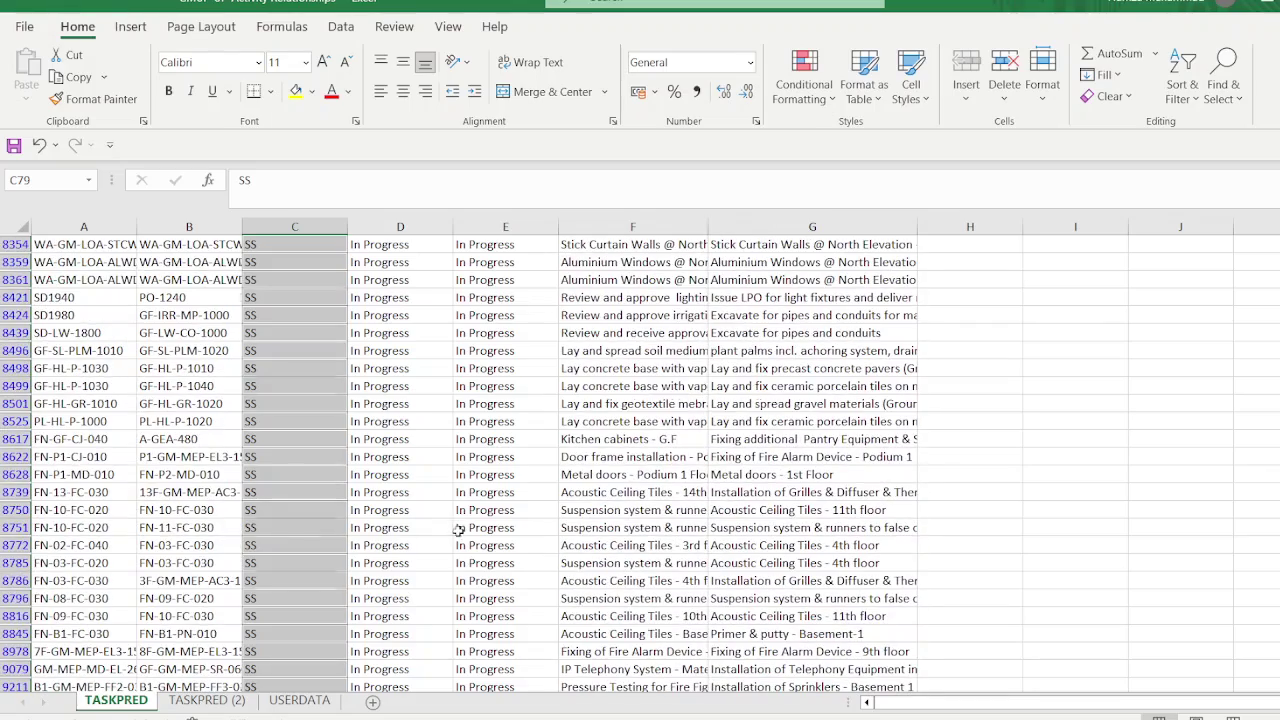
click(320, 566)
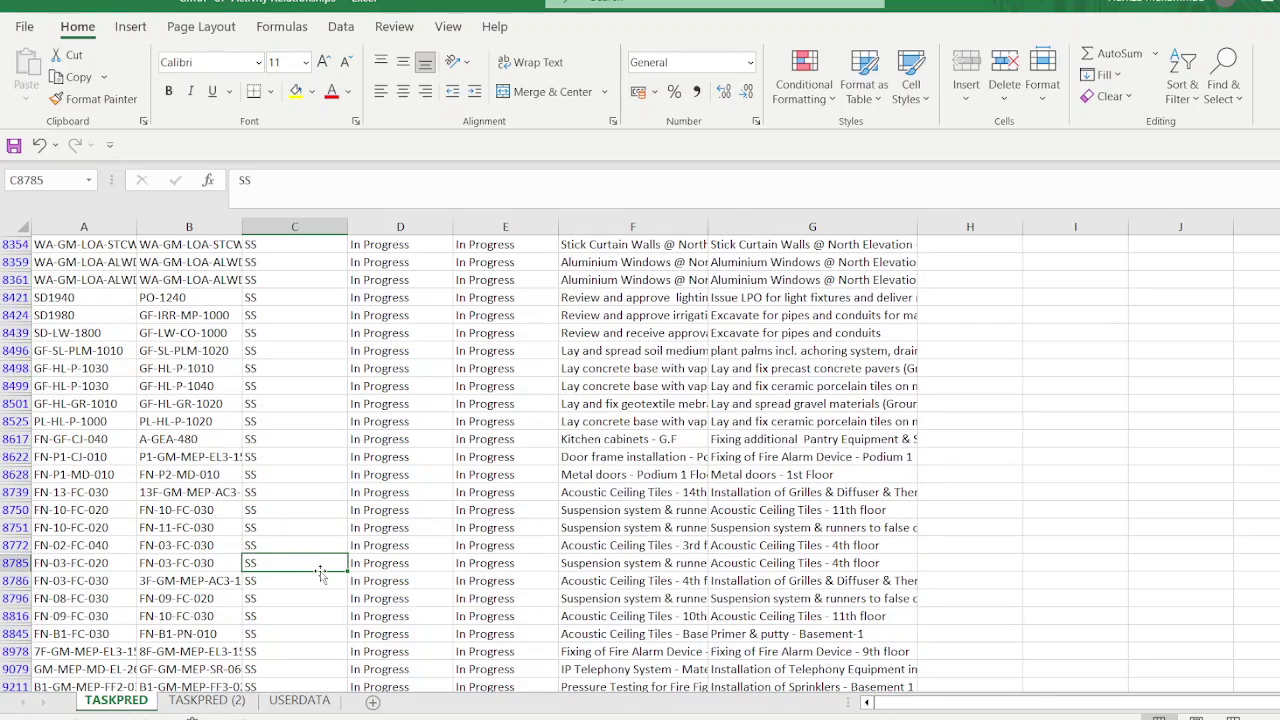
key(ctrl+Down)
scroll(320, 570, down, 6)
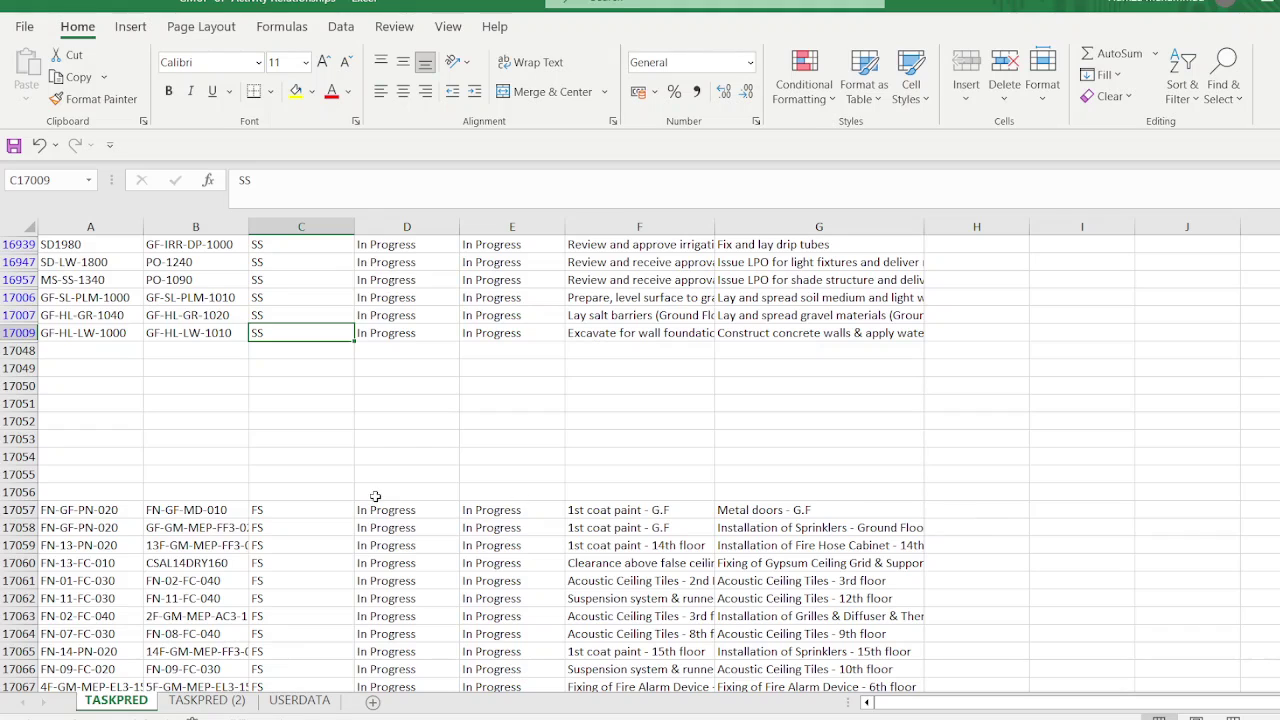
Step: Enter D in the Delete This Row column for the pasted FS rows, starting at cell H17057
click(962, 515)
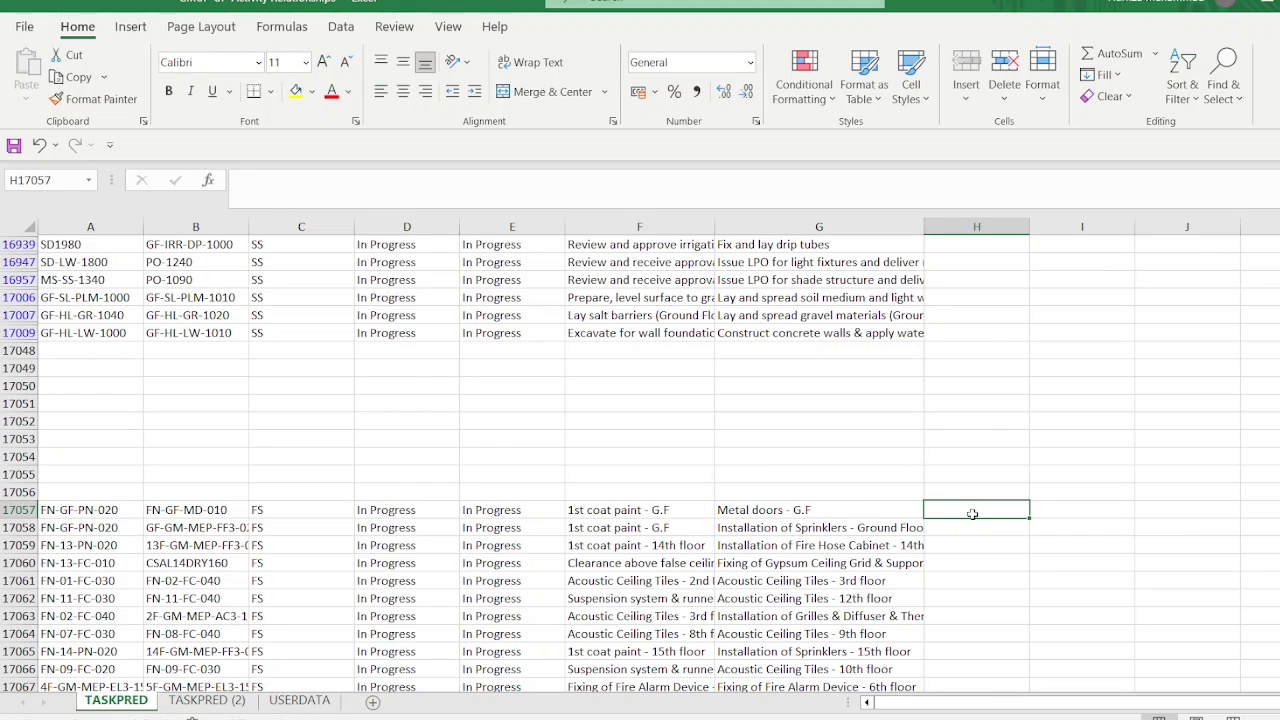
key(ctrl+shift+End)
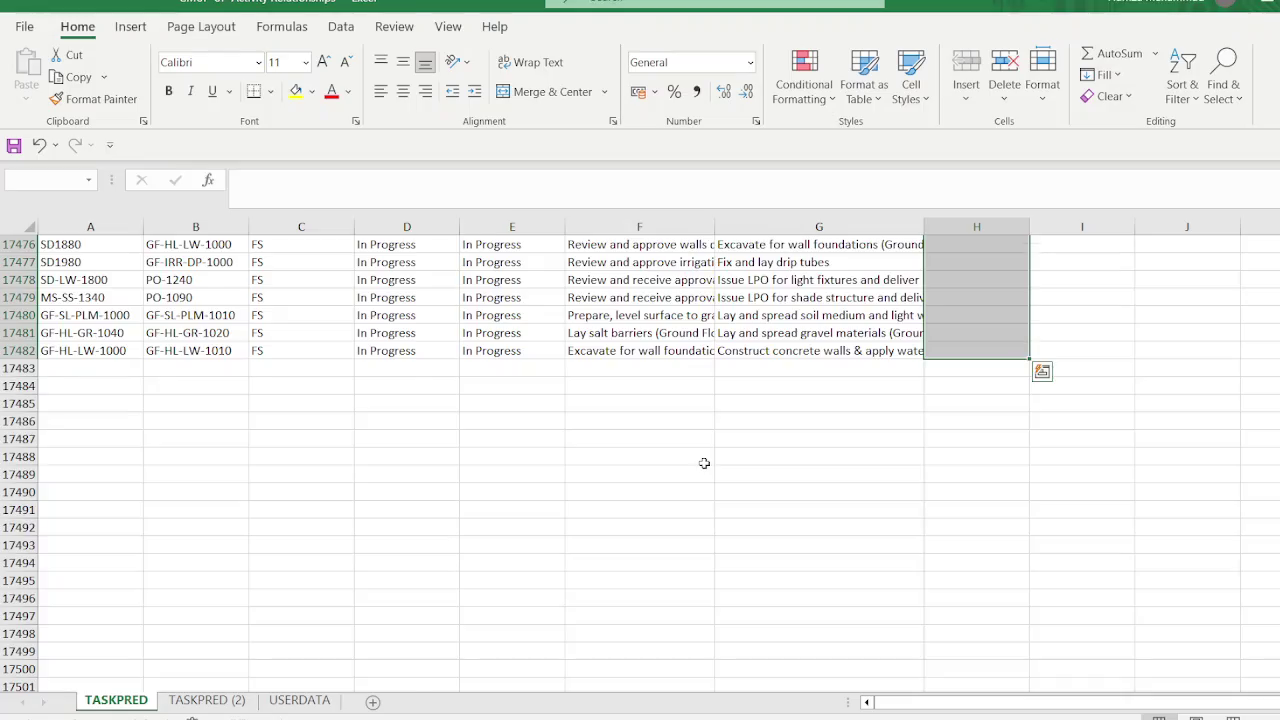
scroll(704, 463, up, 20)
scroll(693, 470, up, 20)
scroll(640, 463, up, 20)
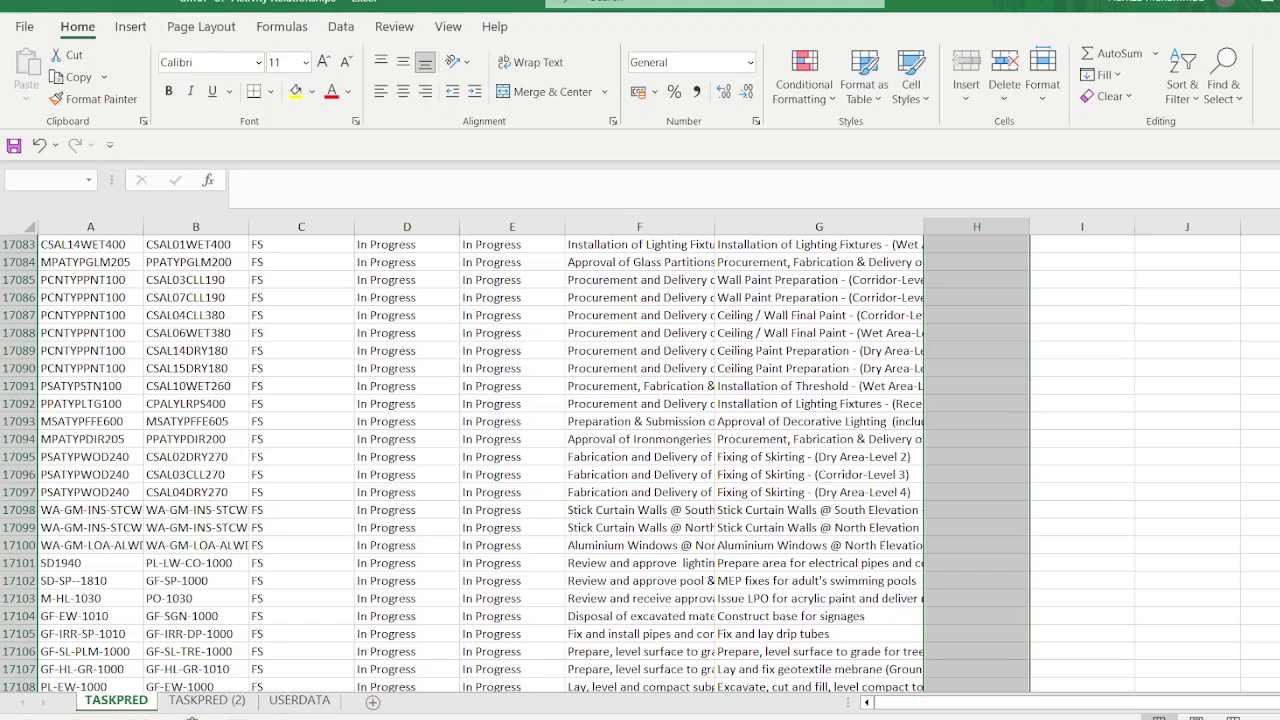
scroll(640, 463, up, 15)
click(976, 686)
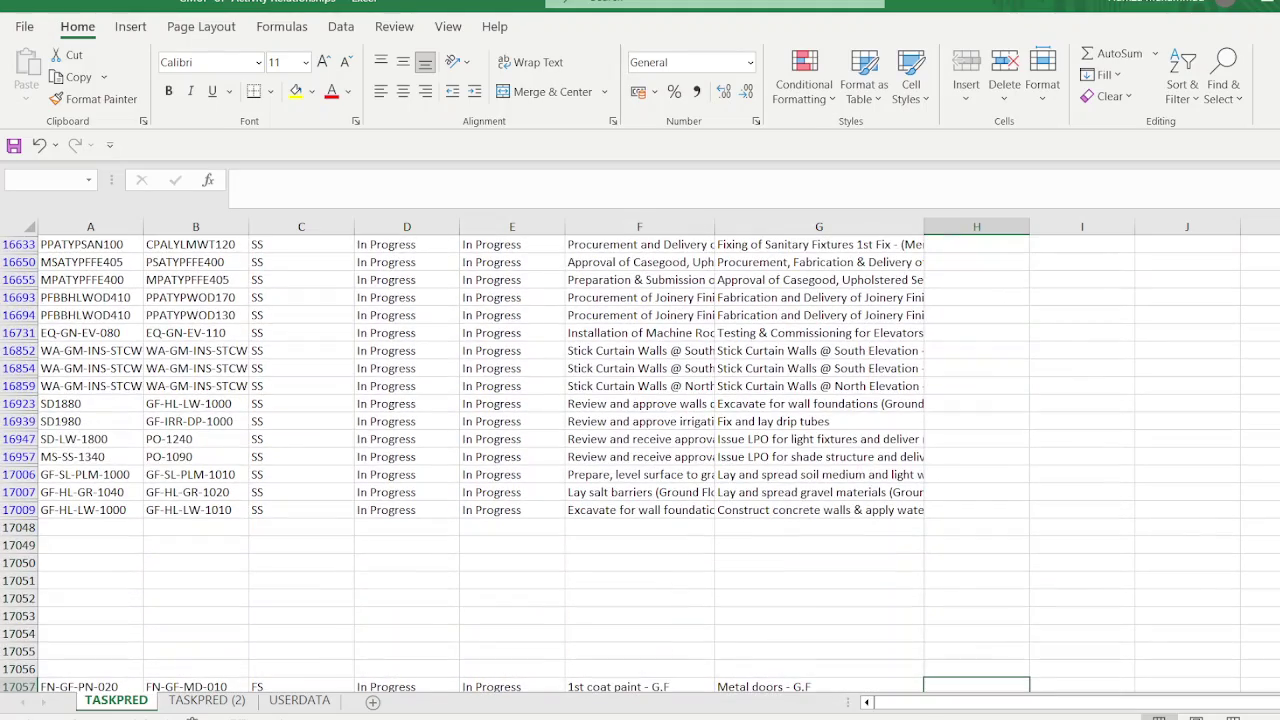
key(shift+Down)
key(shift+Down)
key(shift+Down)
key(shift+Down)
key(shift+Down)
key(shift+Down)
text(D)
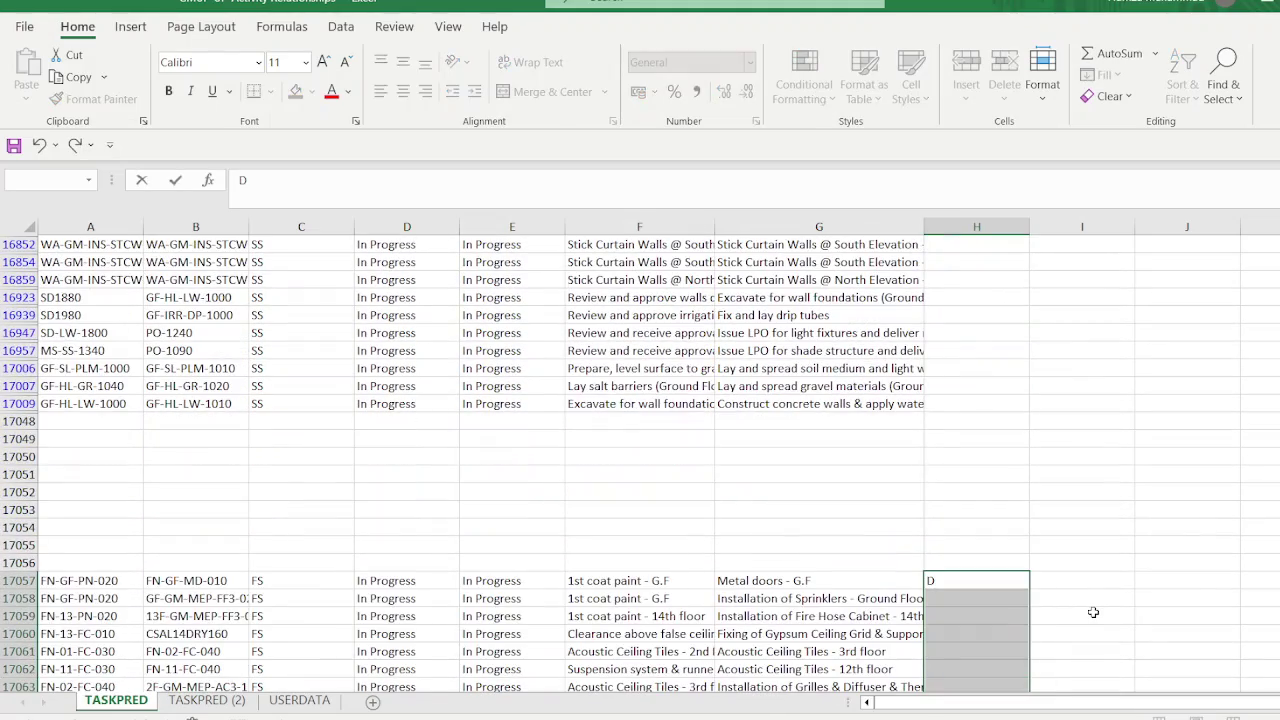
key(ctrl+Return)
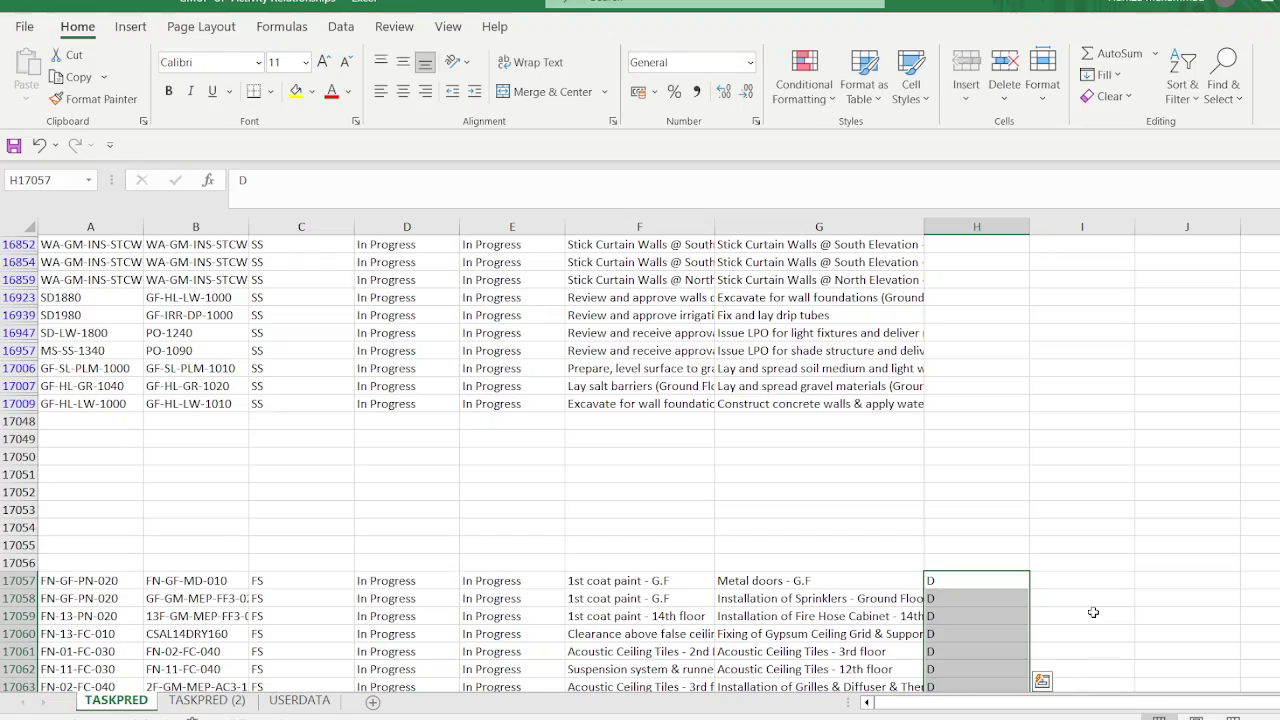
Step: Return to the header row and clear the filter from the Relationship Type column
scroll(433, 496, up, 4)
scroll(433, 496, up, 3)
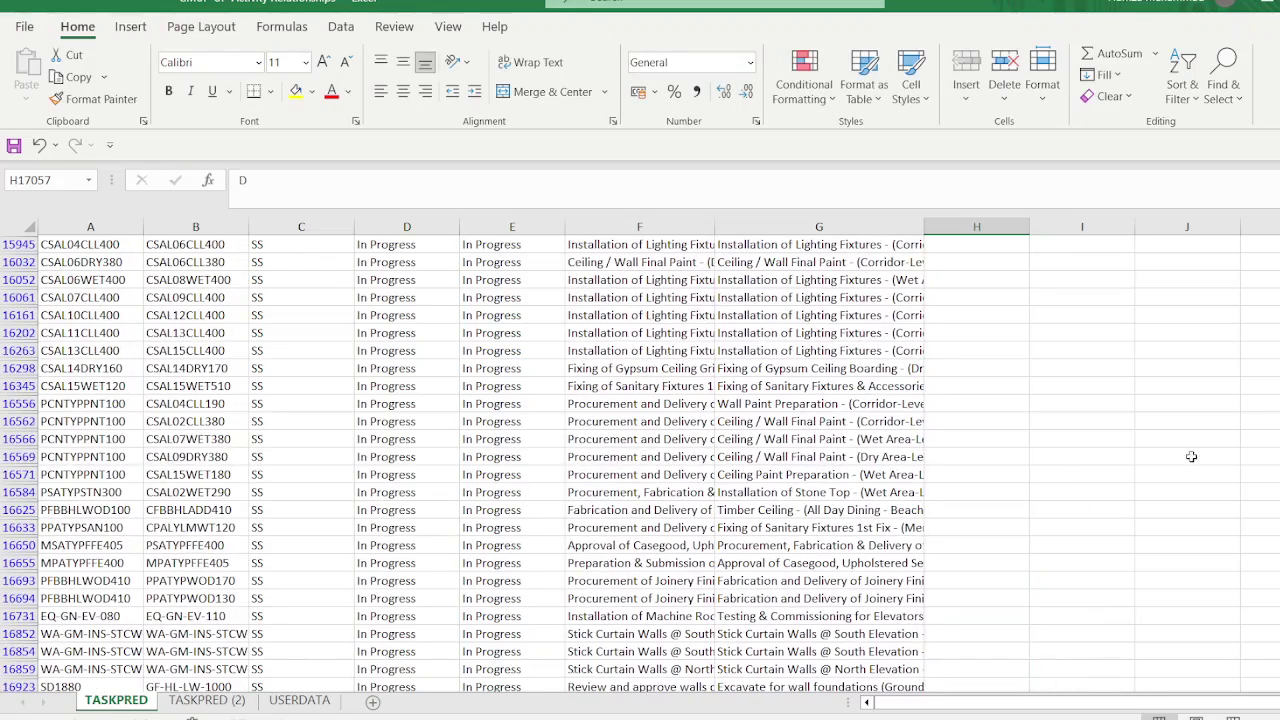
scroll(318, 477, up, 15)
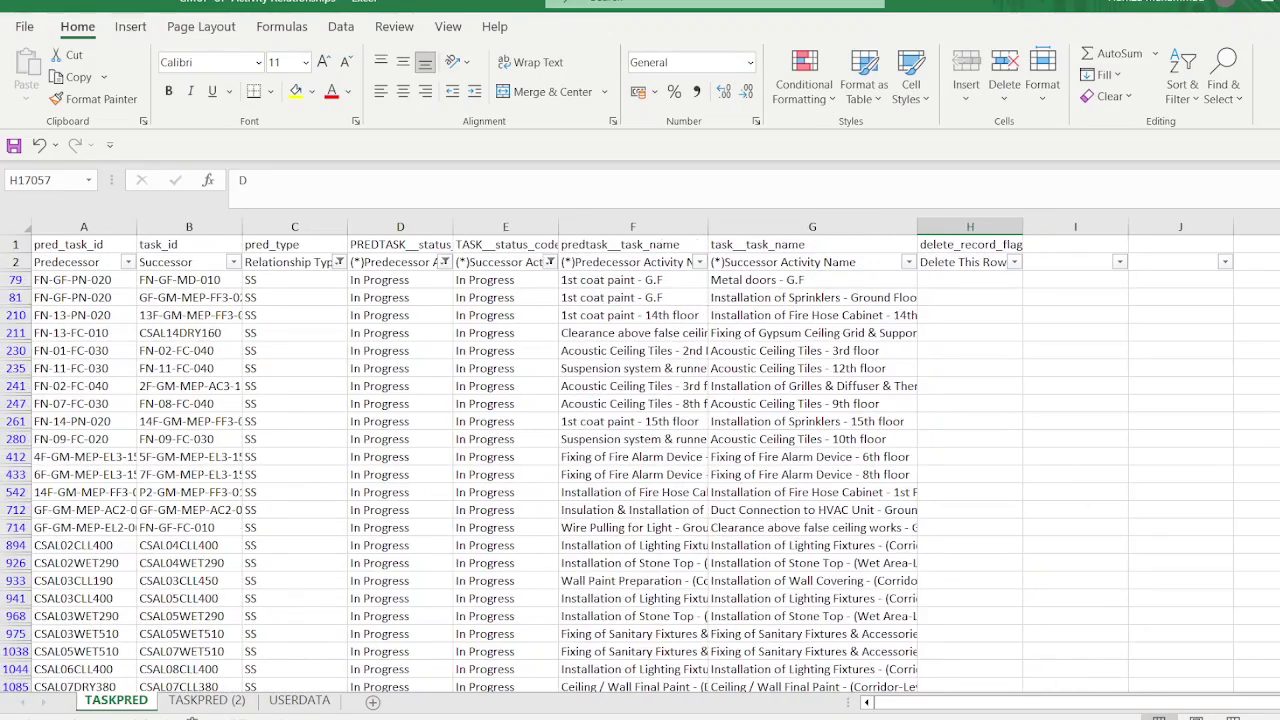
click(550, 262)
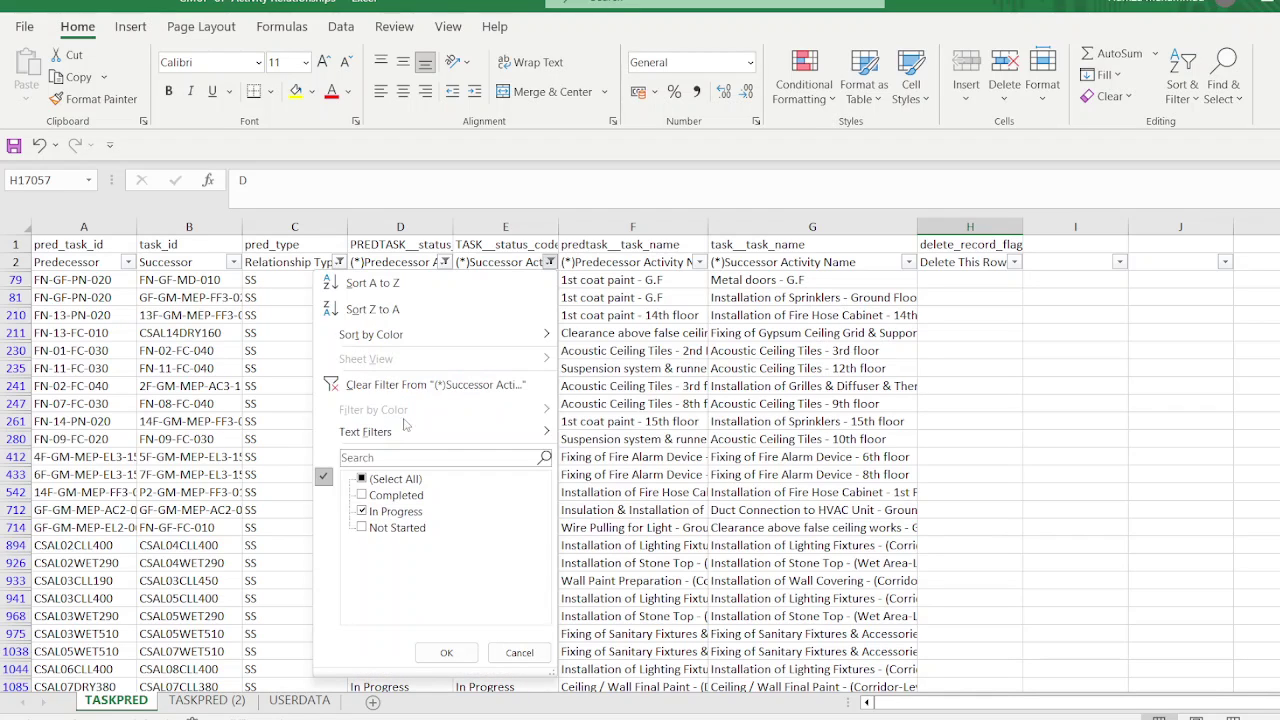
click(362, 480)
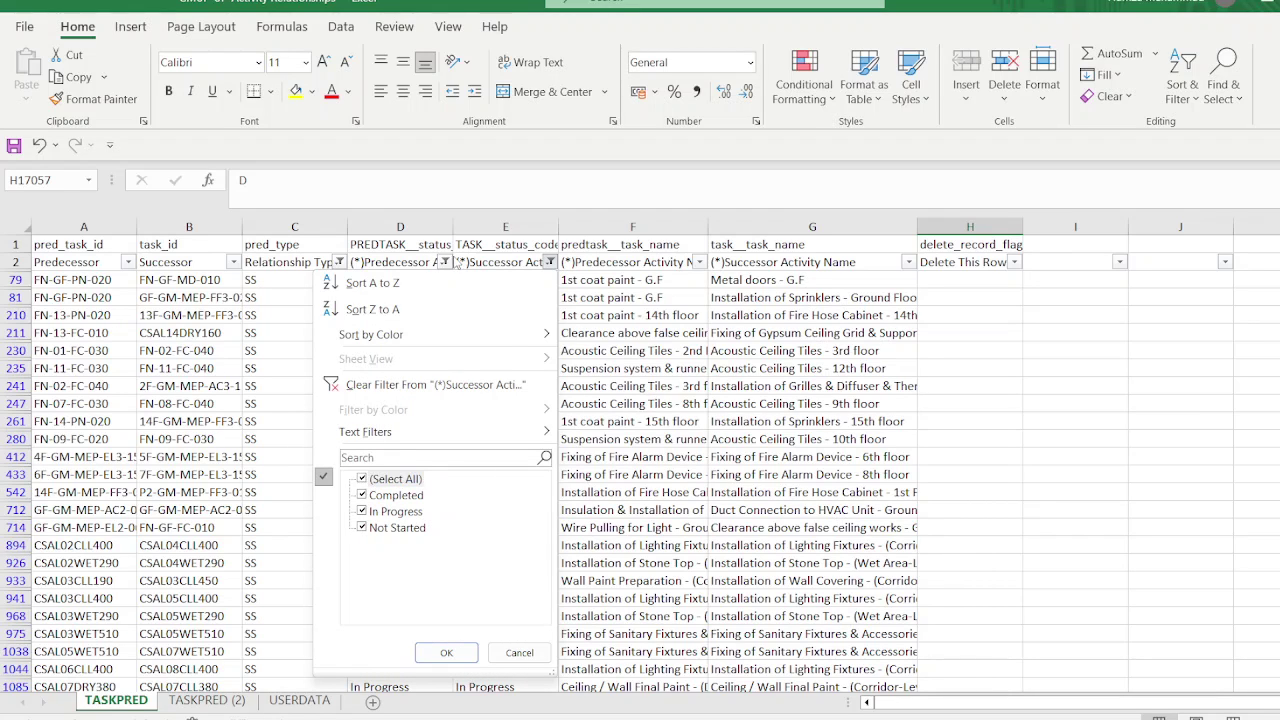
key(Escape)
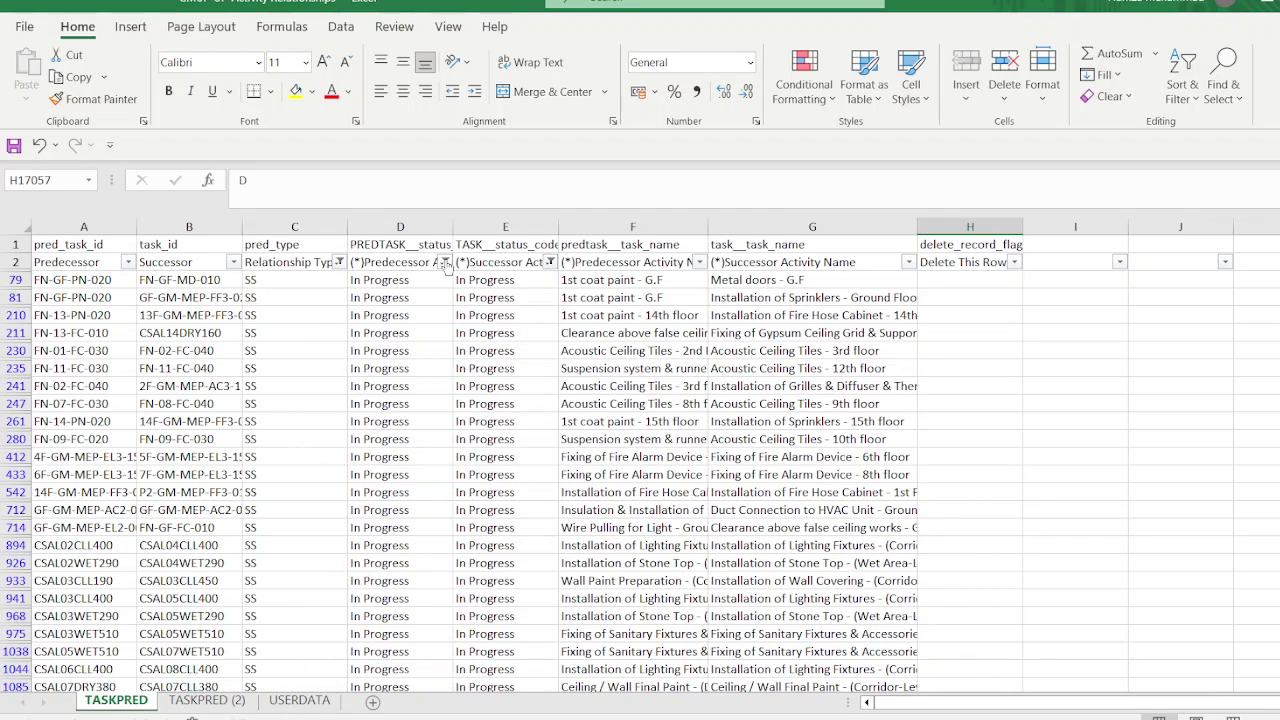
click(341, 262)
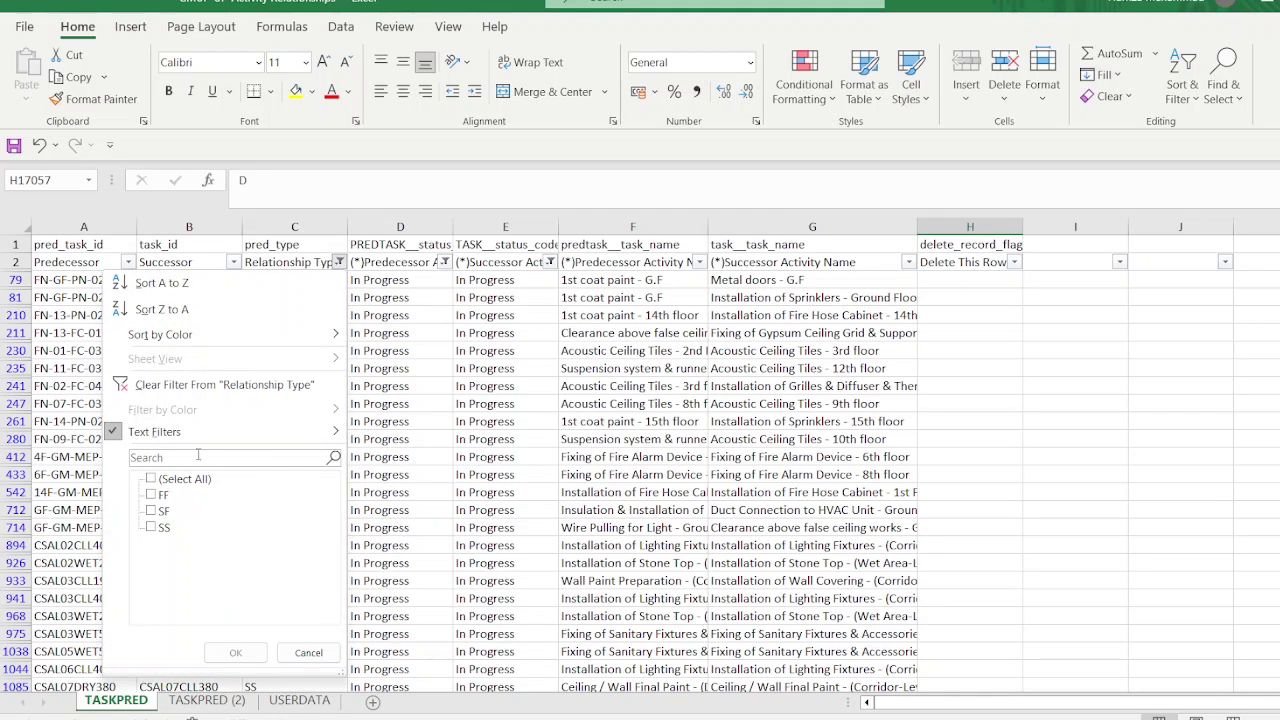
click(161, 388)
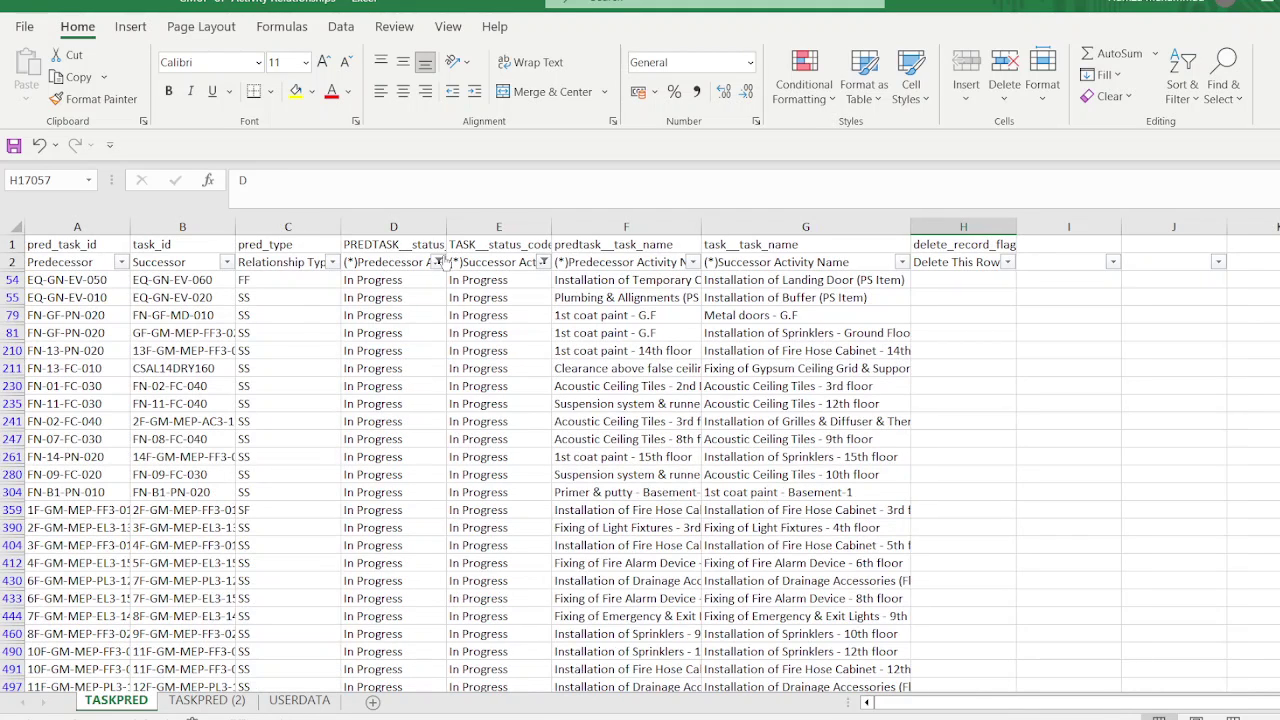
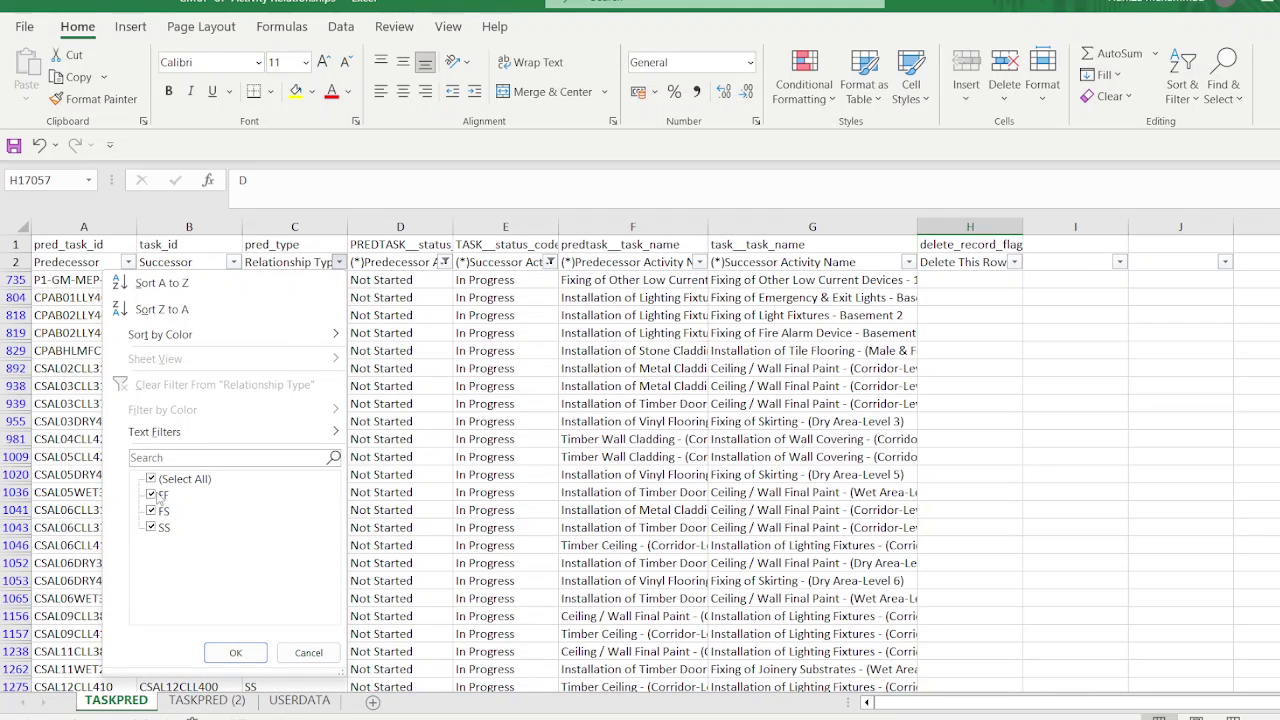
Step: Exclude FF from the Relationship Type filter and copy the remaining filtered rows, columns A to H, starting at cell A735
click(158, 497)
click(235, 652)
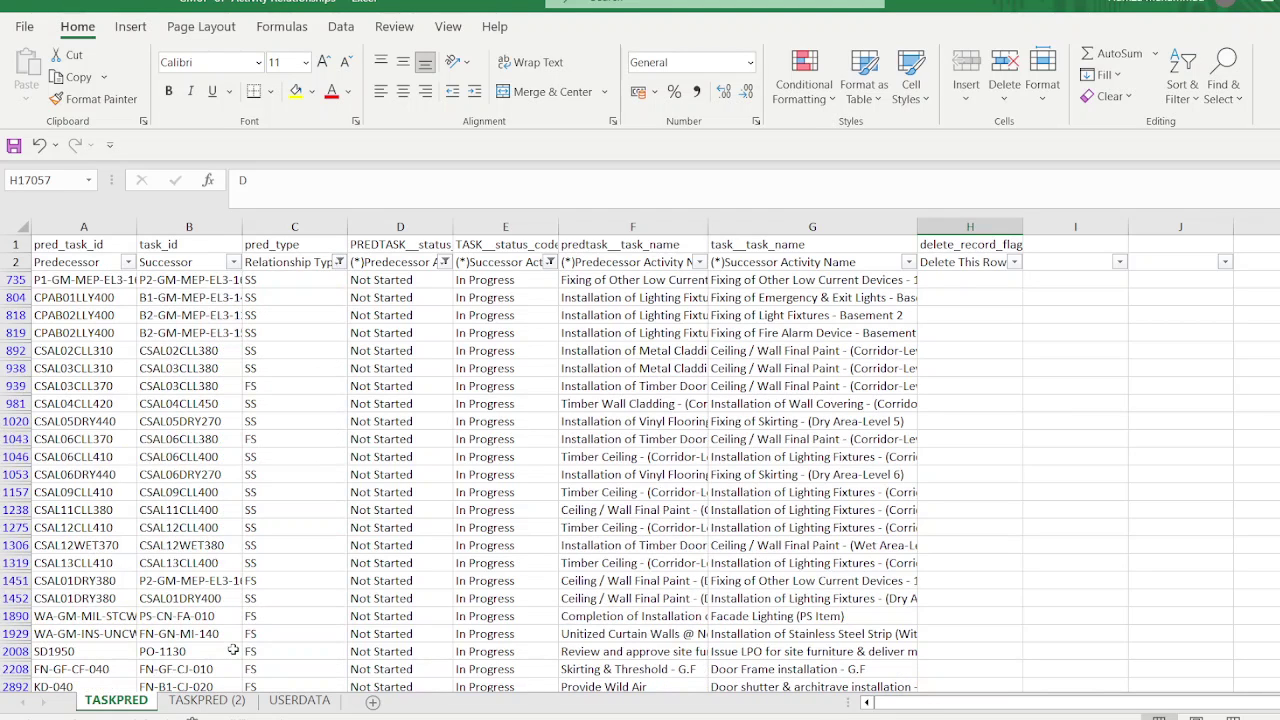
click(89, 284)
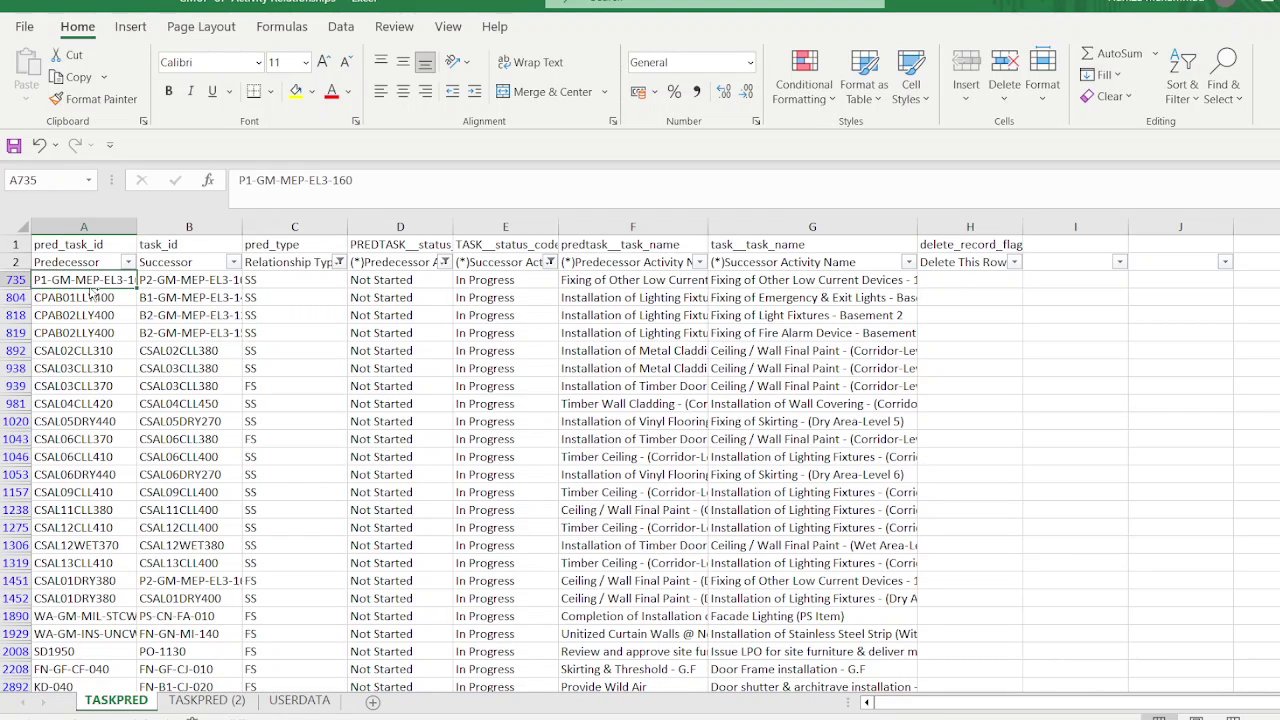
key(ctrl+shift+Right)
key(ctrl+shift+Down)
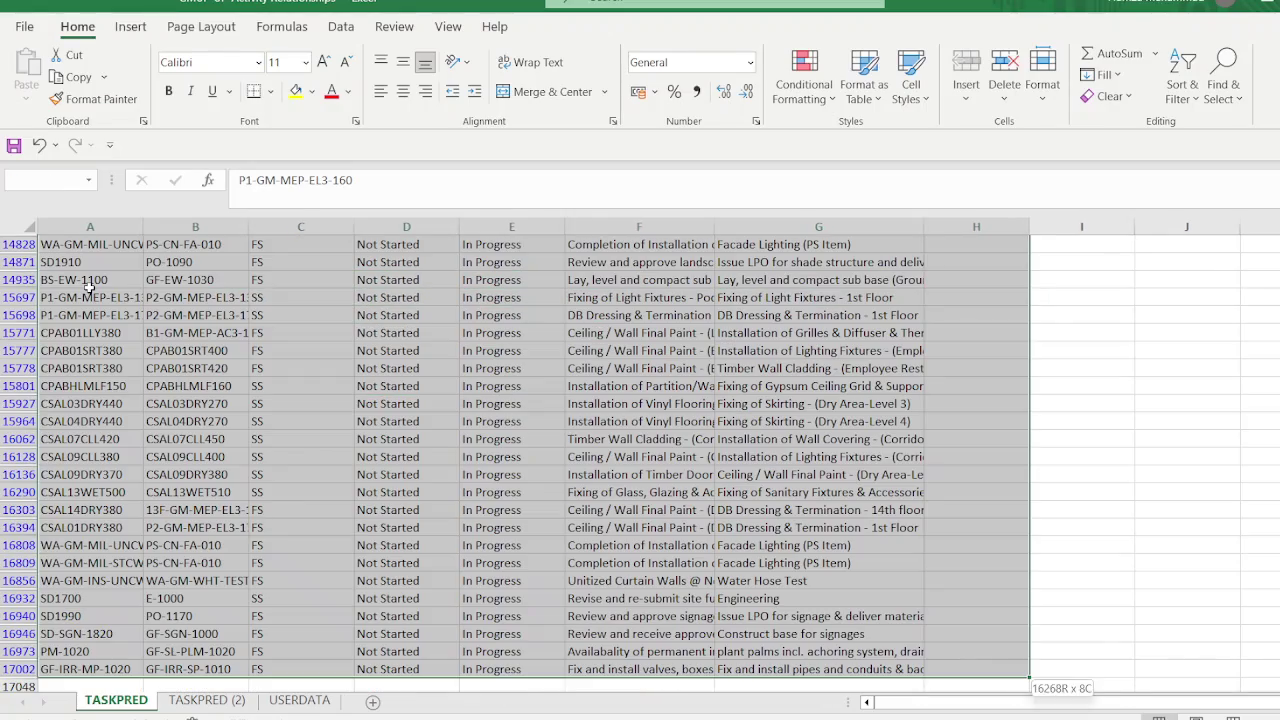
key(ctrl+c)
Step: Paste the copied relationship rows below the block already flagged for deletion, starting at cell A17490
scroll(88, 287, down, 6)
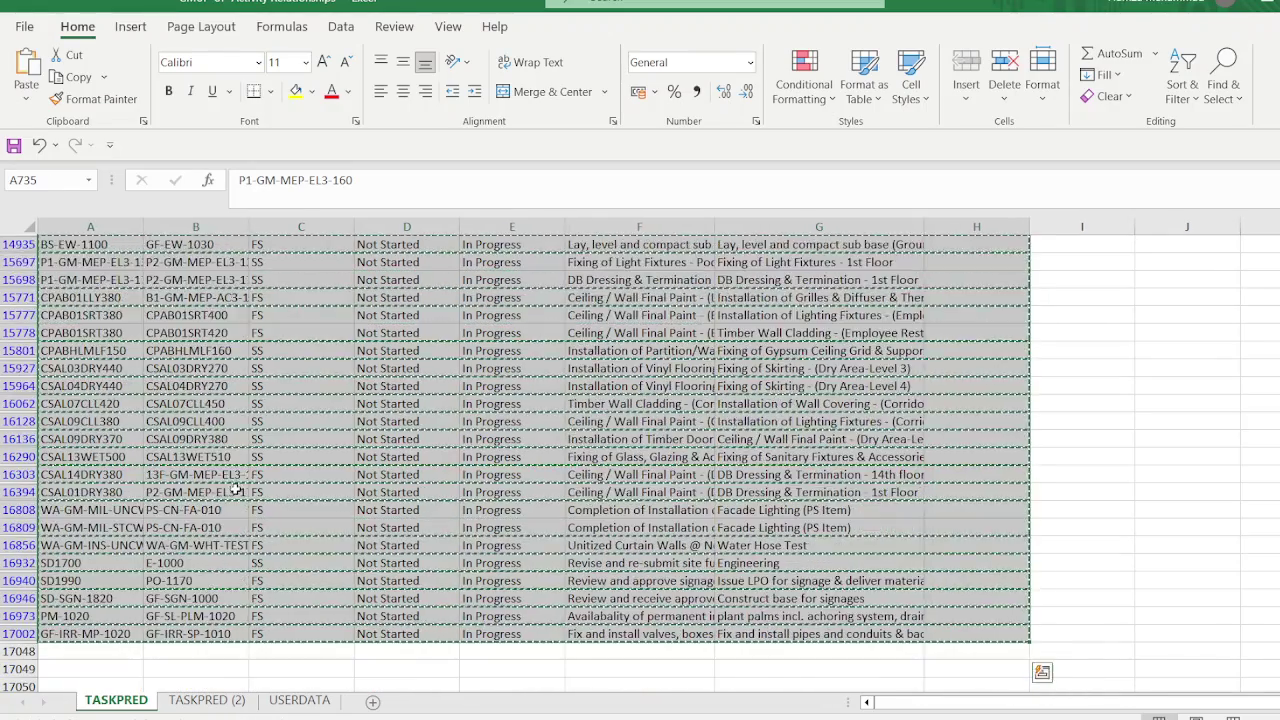
click(82, 510)
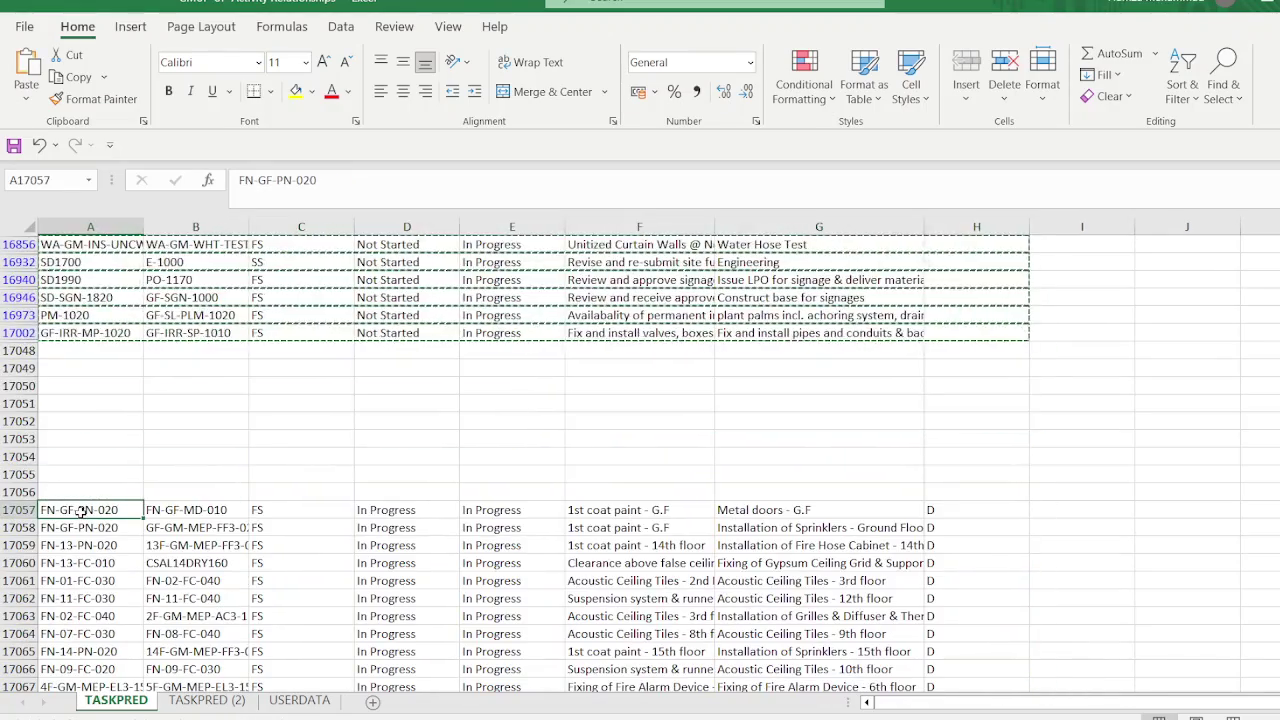
key(Down)
key(ctrl+Down)
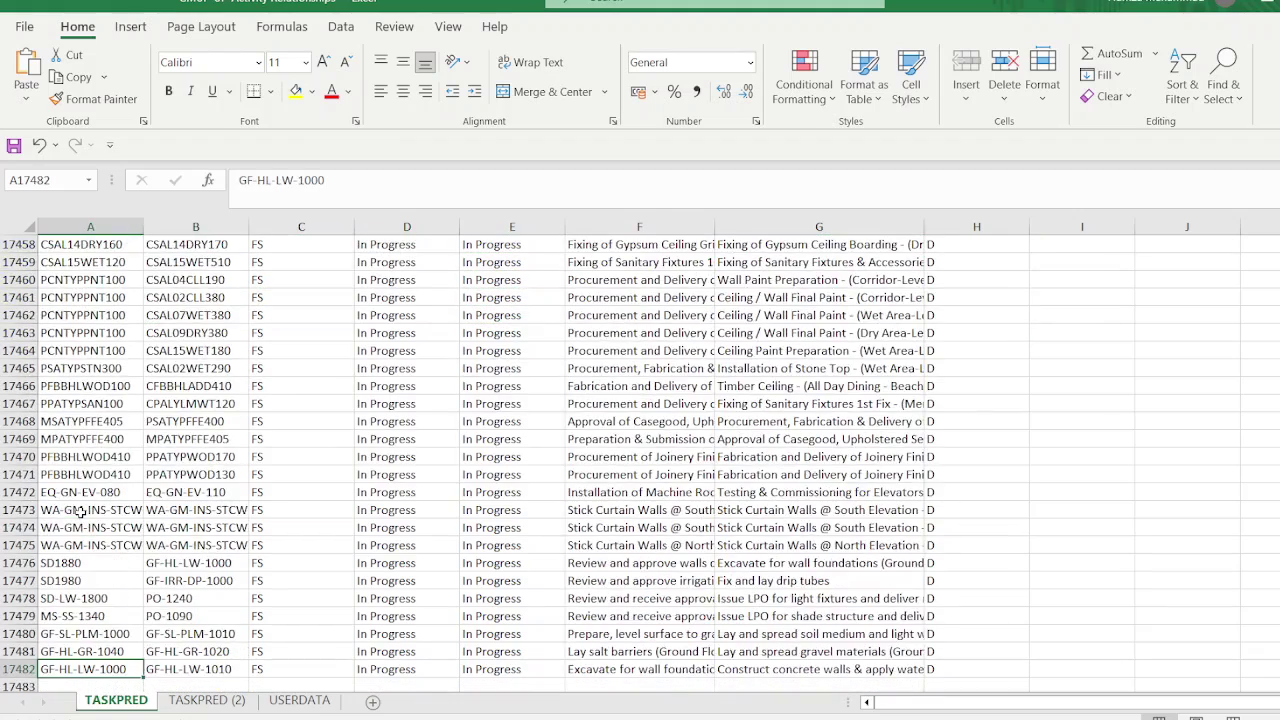
scroll(150, 500, down, 9)
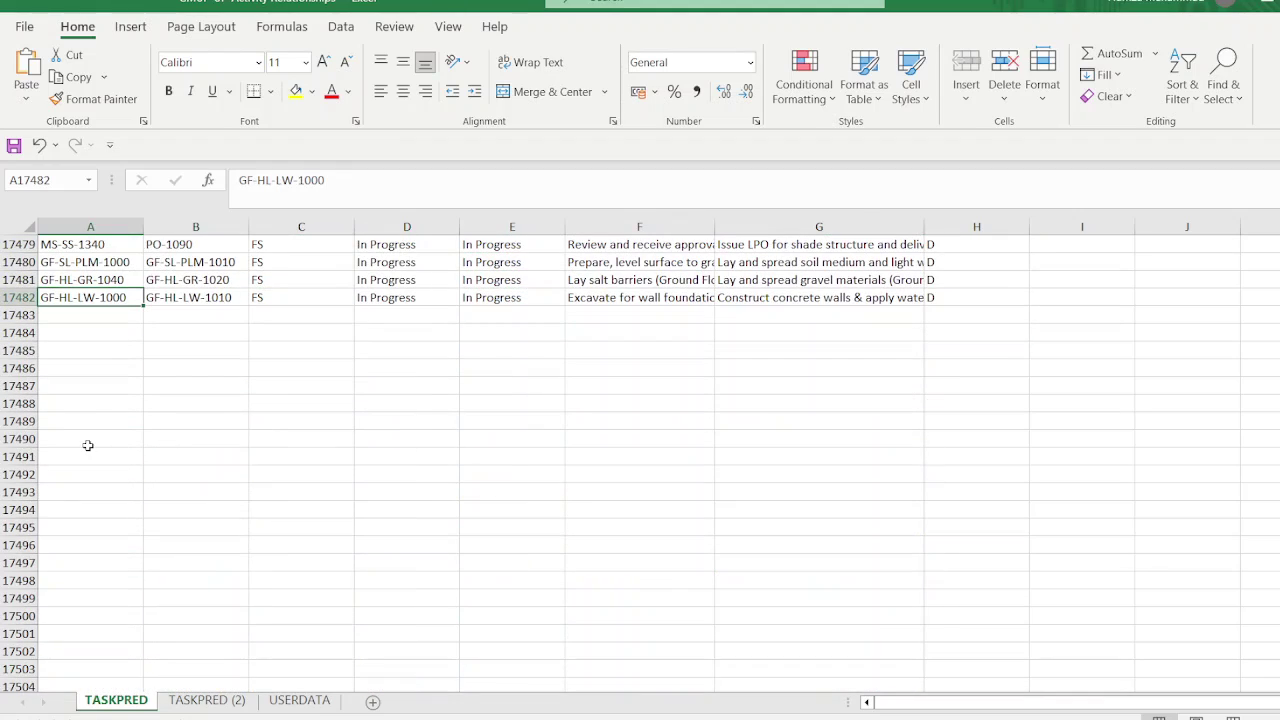
click(88, 440)
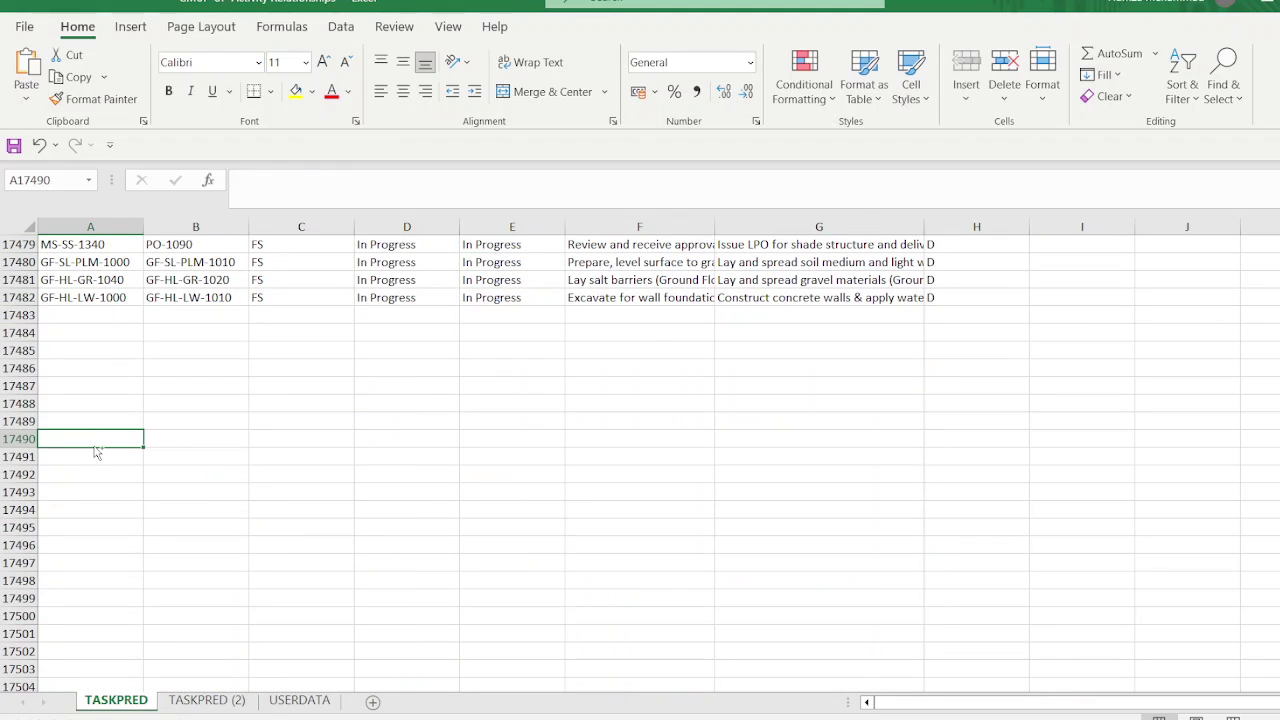
key(ctrl+v)
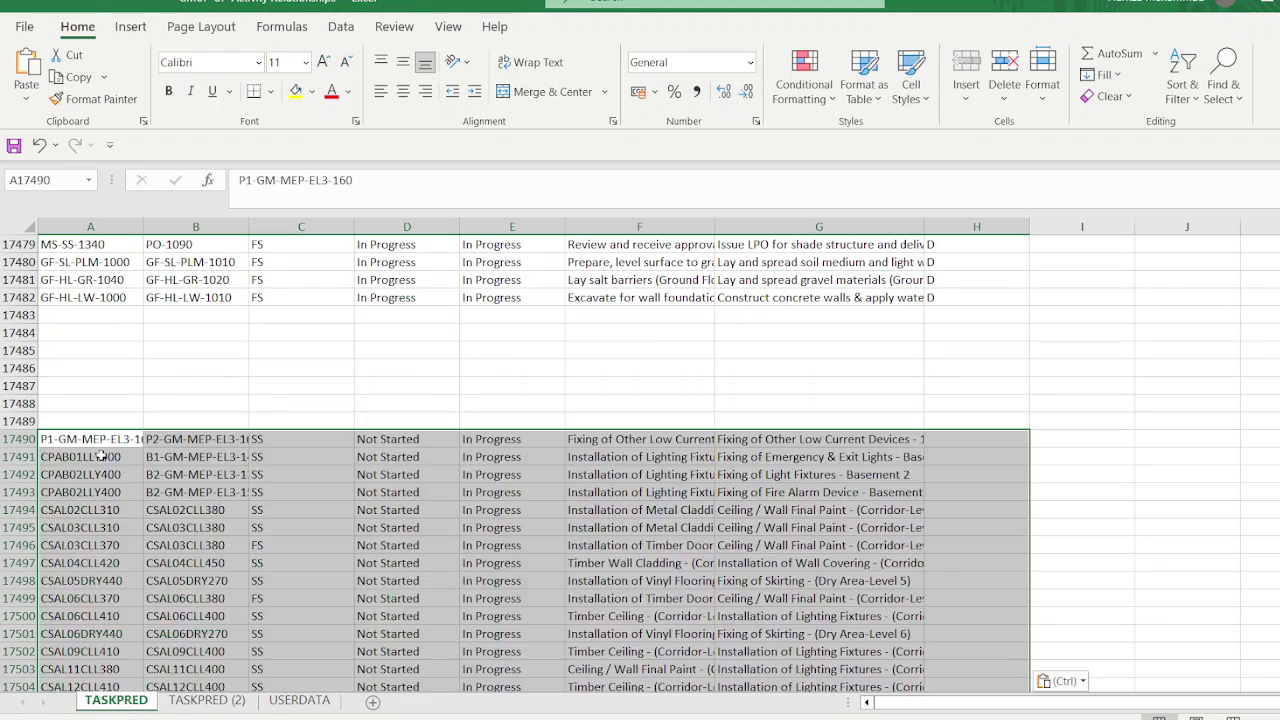
Step: Enter D in the Delete This Row column for all the newly pasted rows, starting at cell H17490
click(1013, 440)
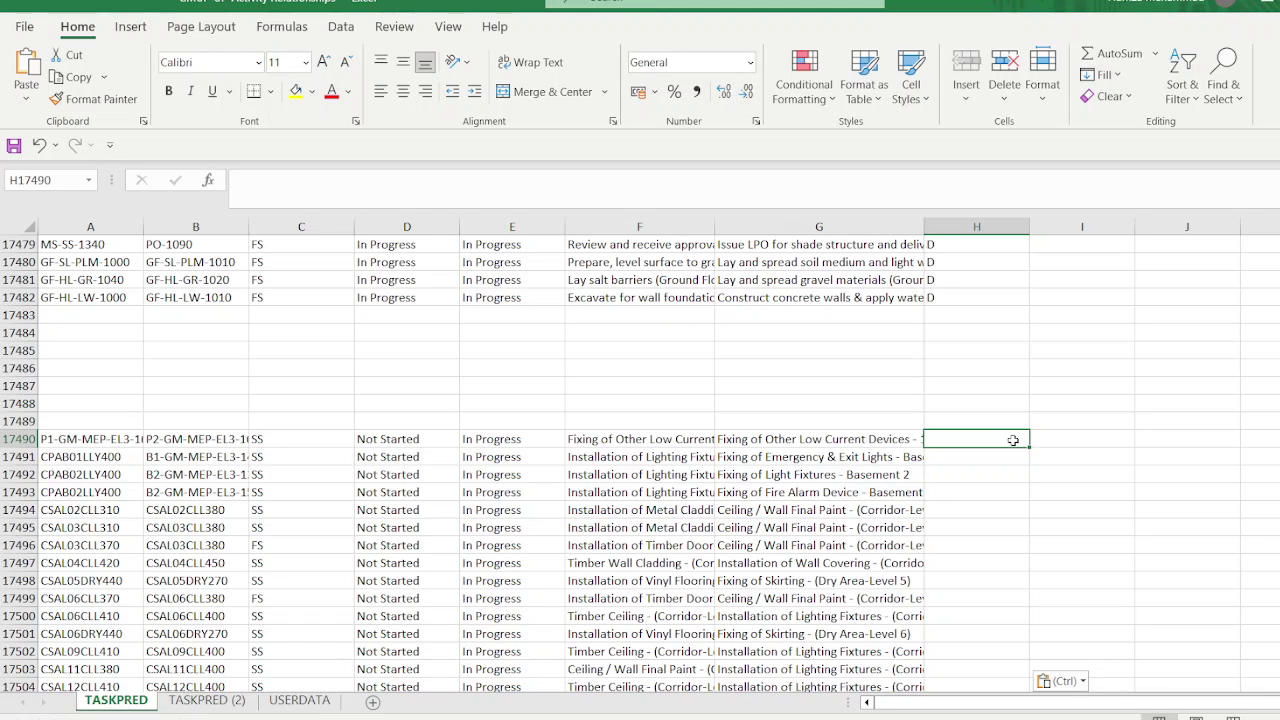
key(ctrl+shift+Down)
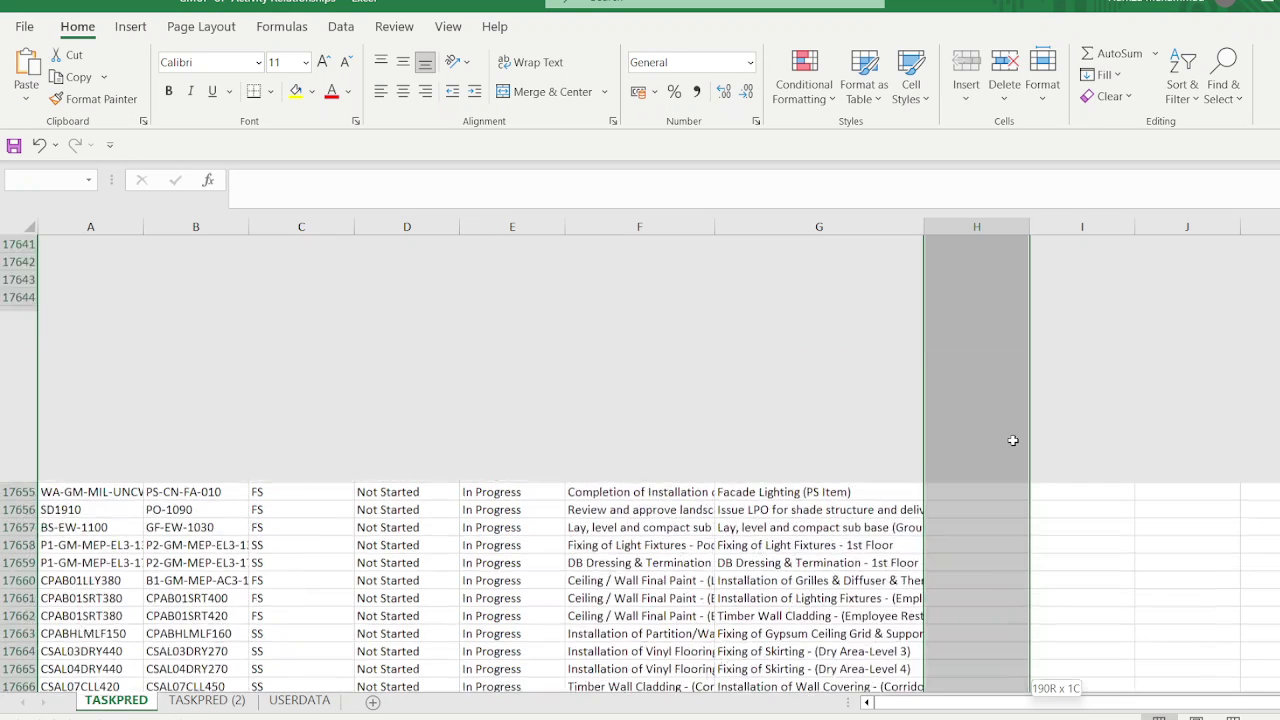
text(D)
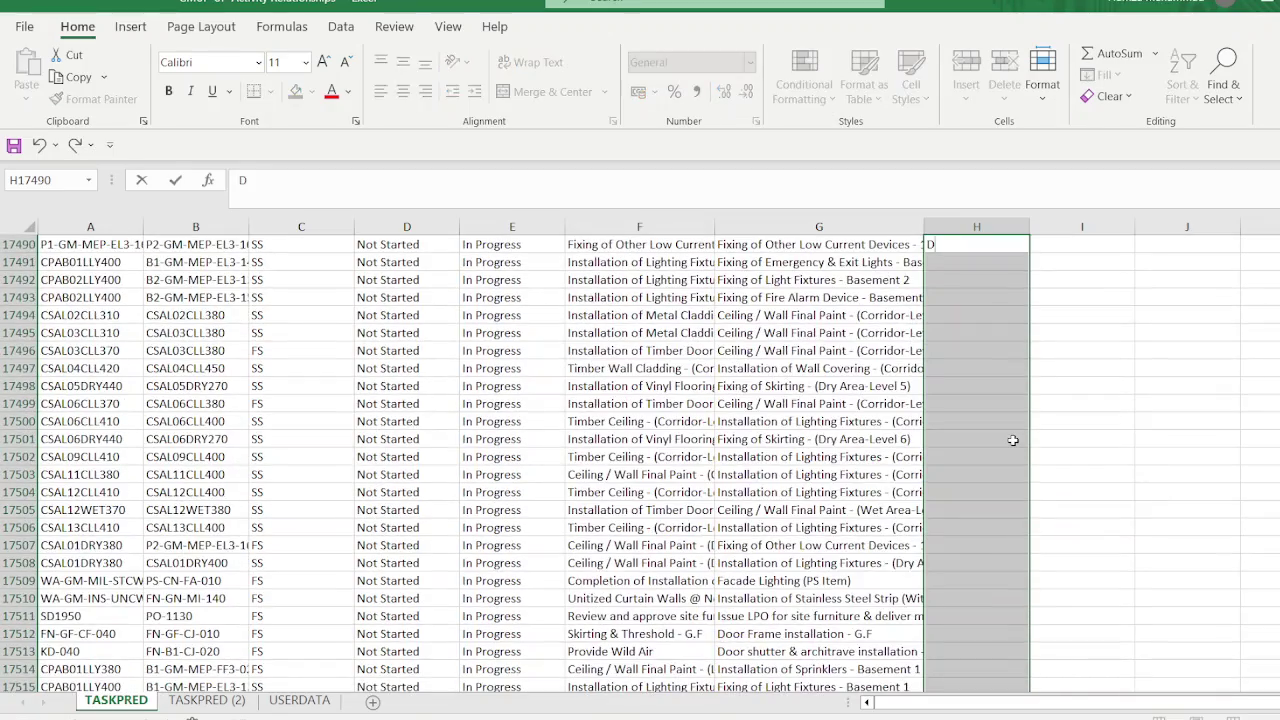
key(ctrl+Return)
scroll(1013, 440, down, 19)
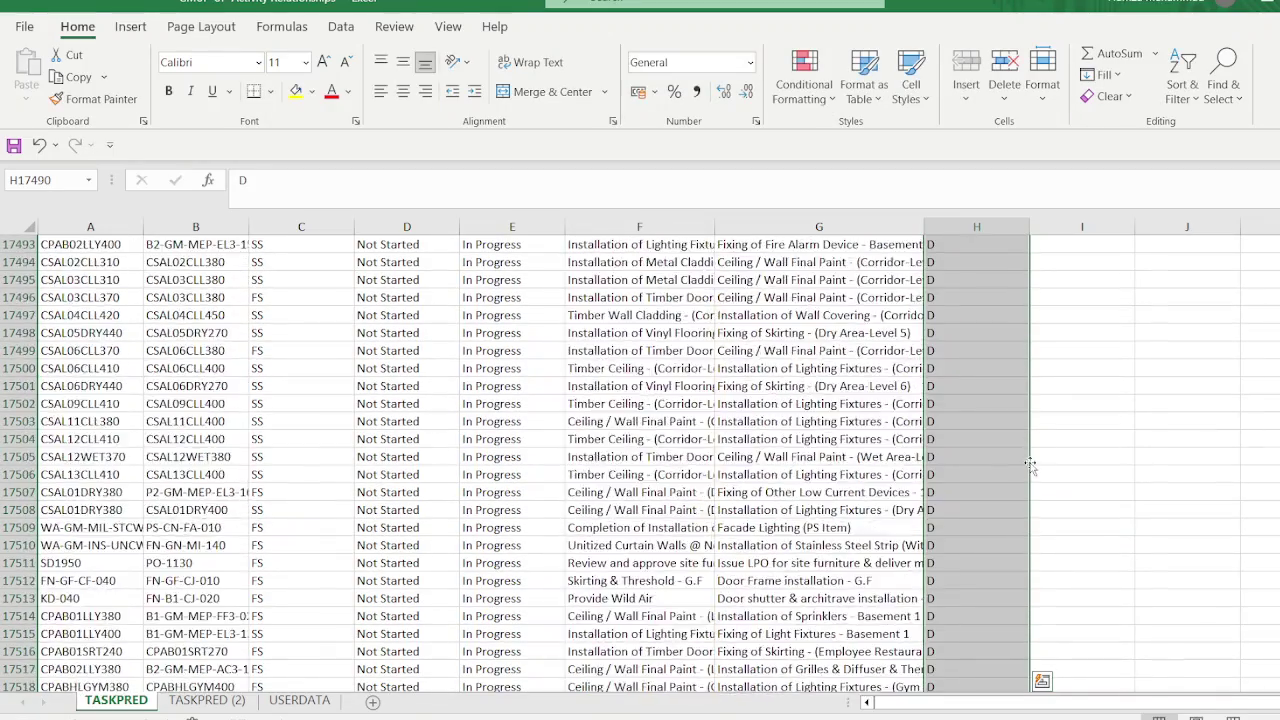
Step: Change the relationship type of all the original filtered rows to FF, starting at cell C735 and leaving the pasted copy as it is
scroll(1013, 440, up, 20)
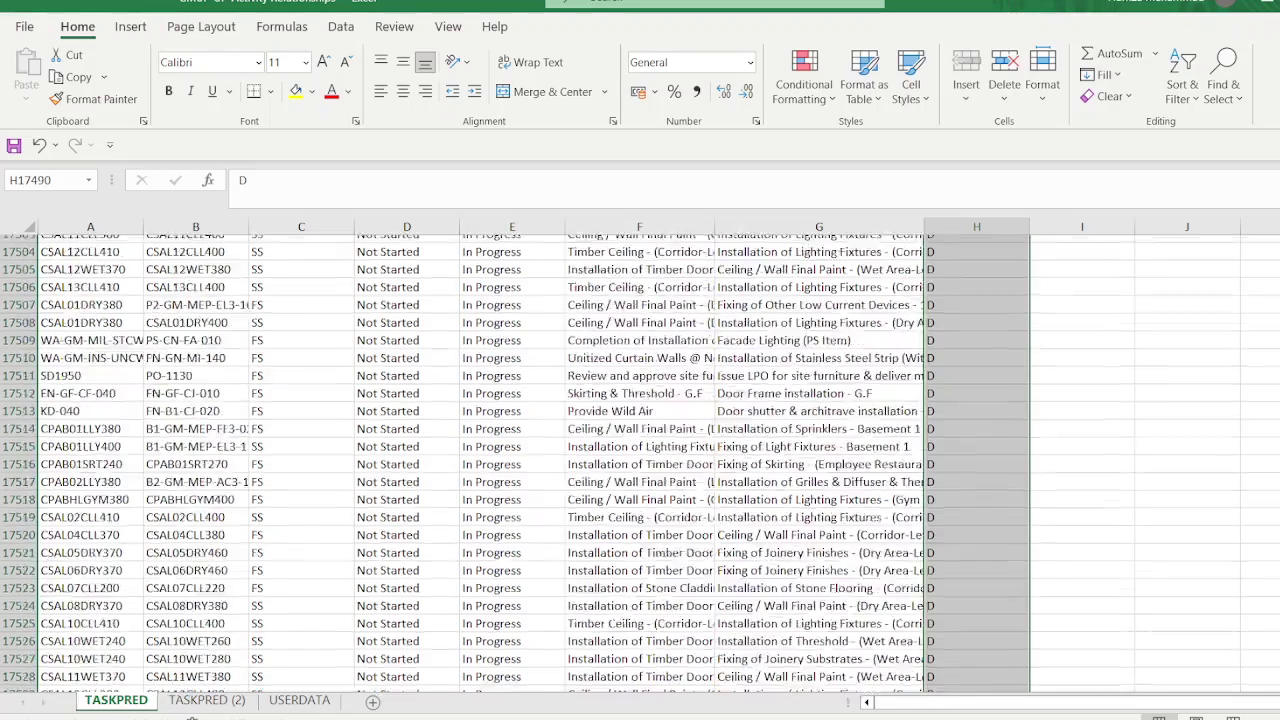
scroll(1013, 440, up, 10)
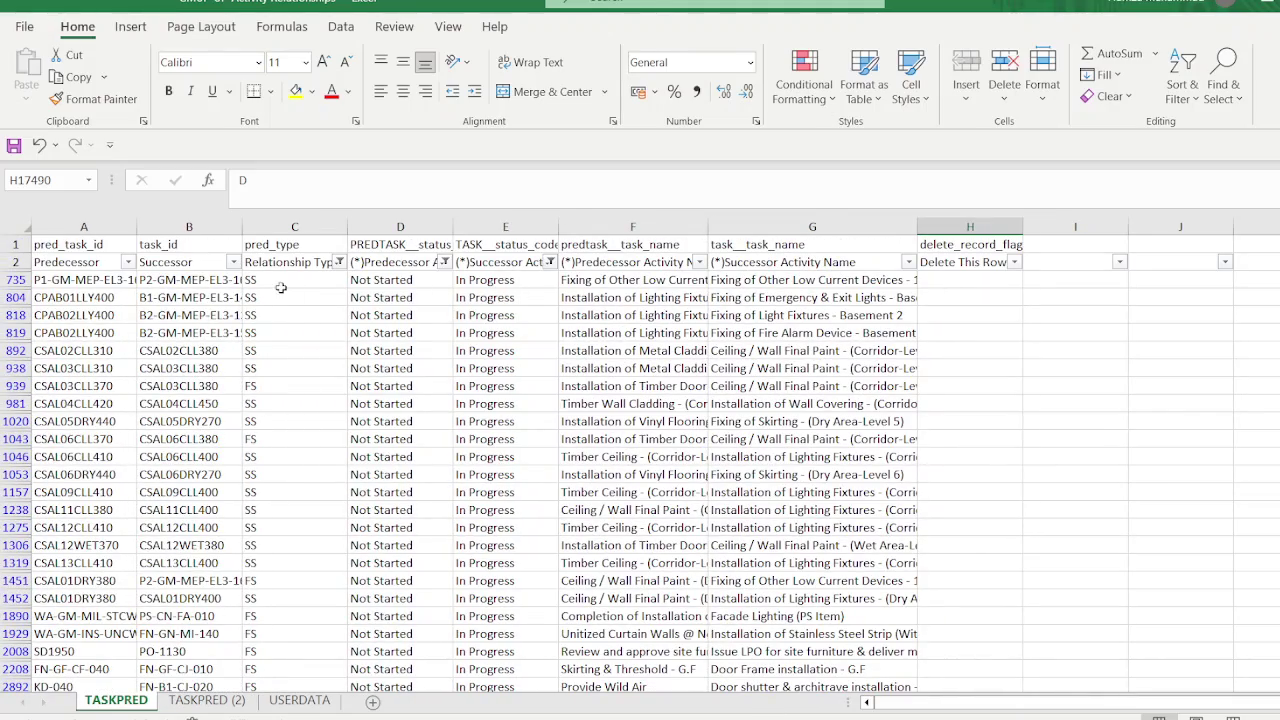
click(996, 280)
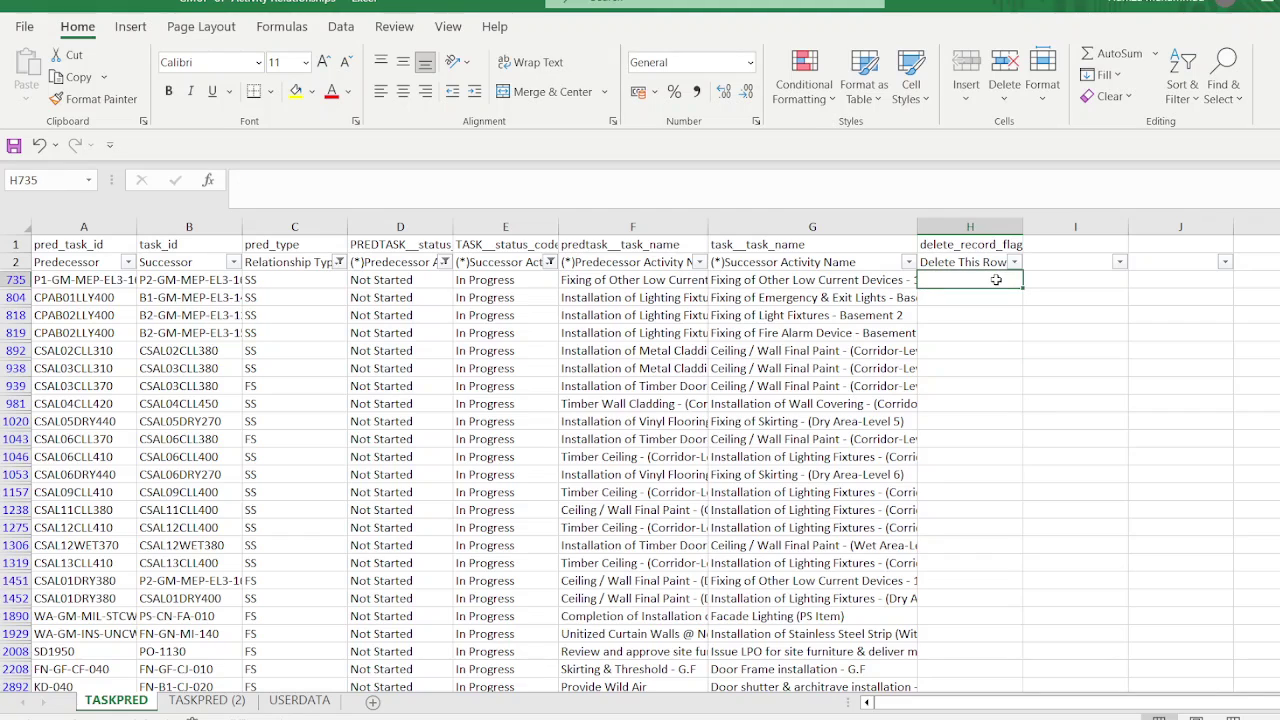
click(271, 280)
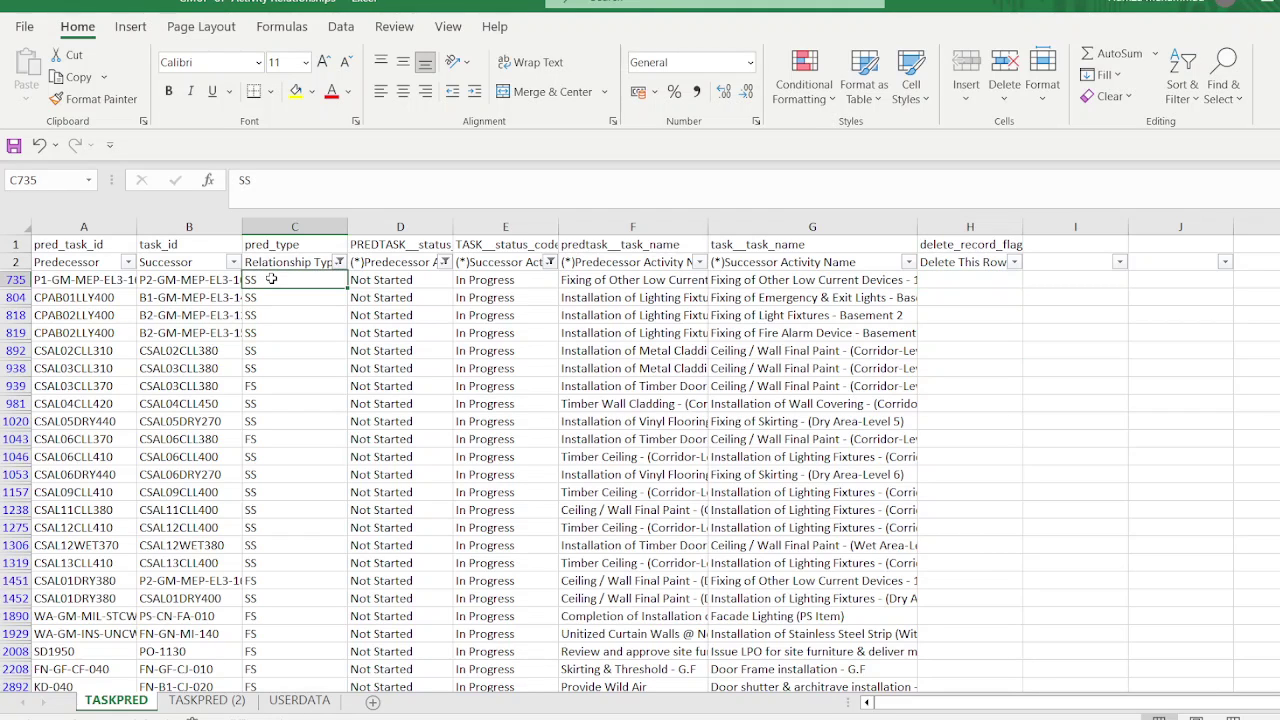
key(ctrl+shift+Down)
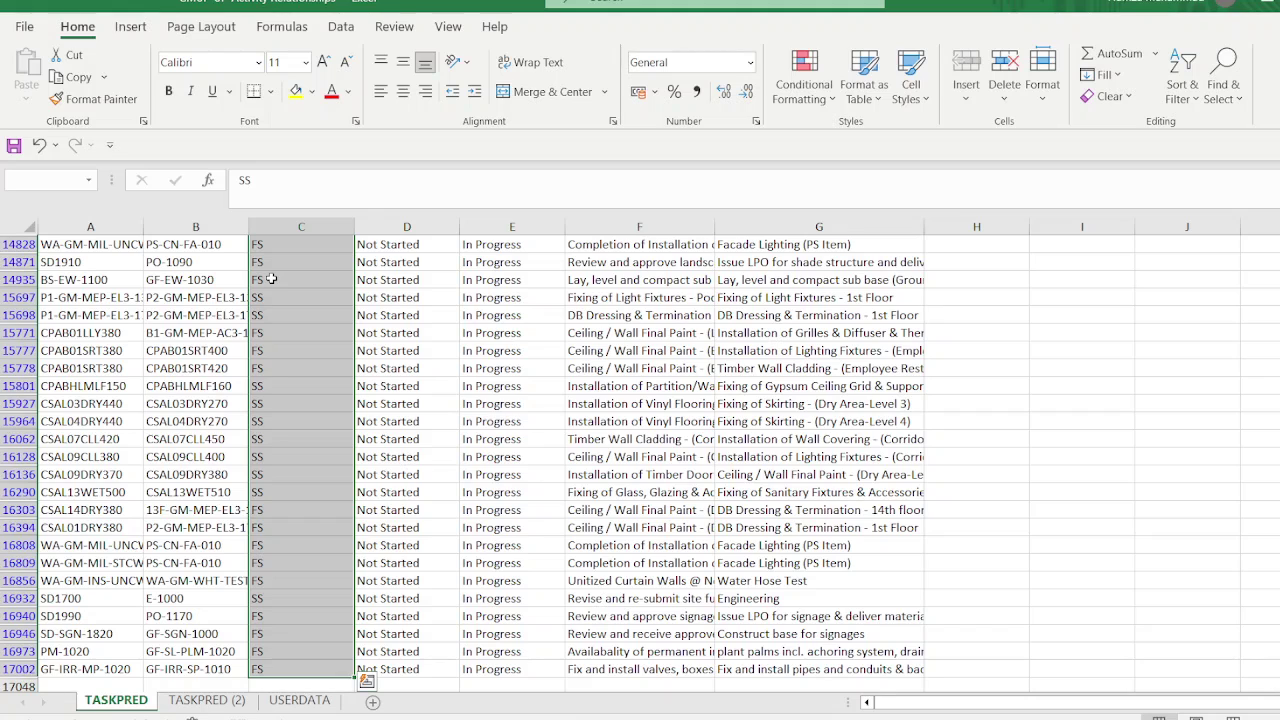
key(ctrl+BackSpace)
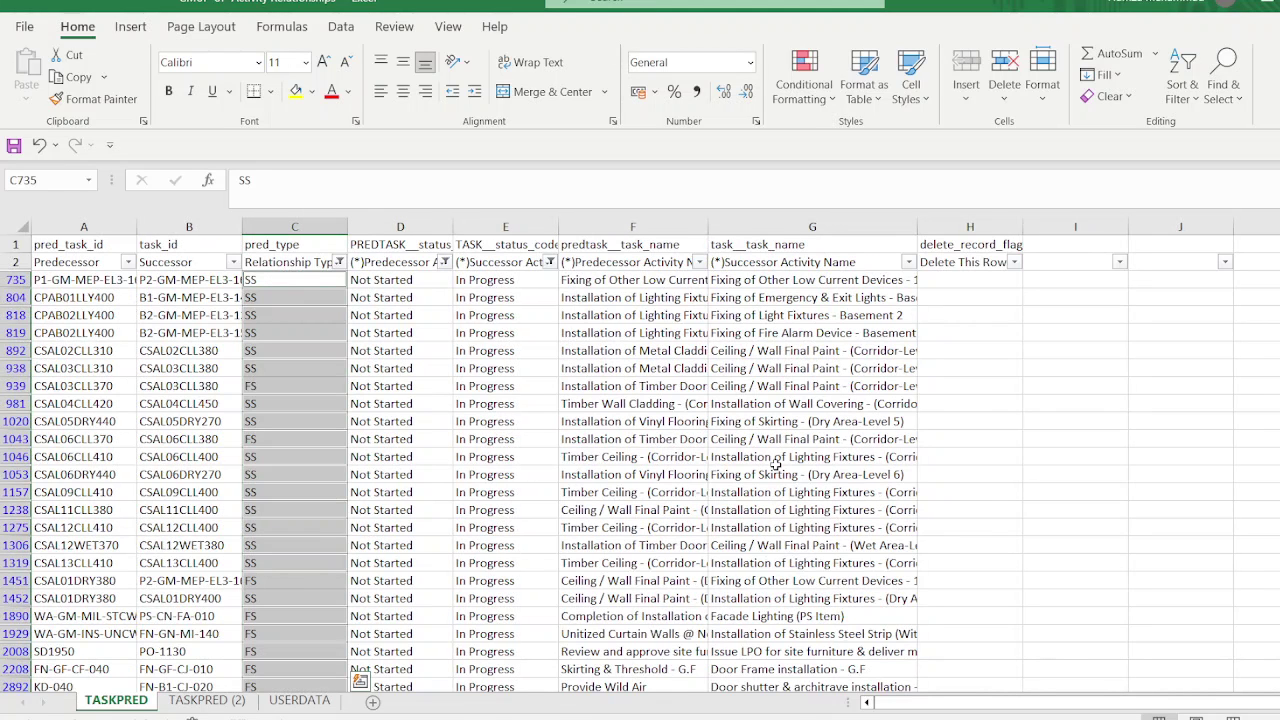
text(f)
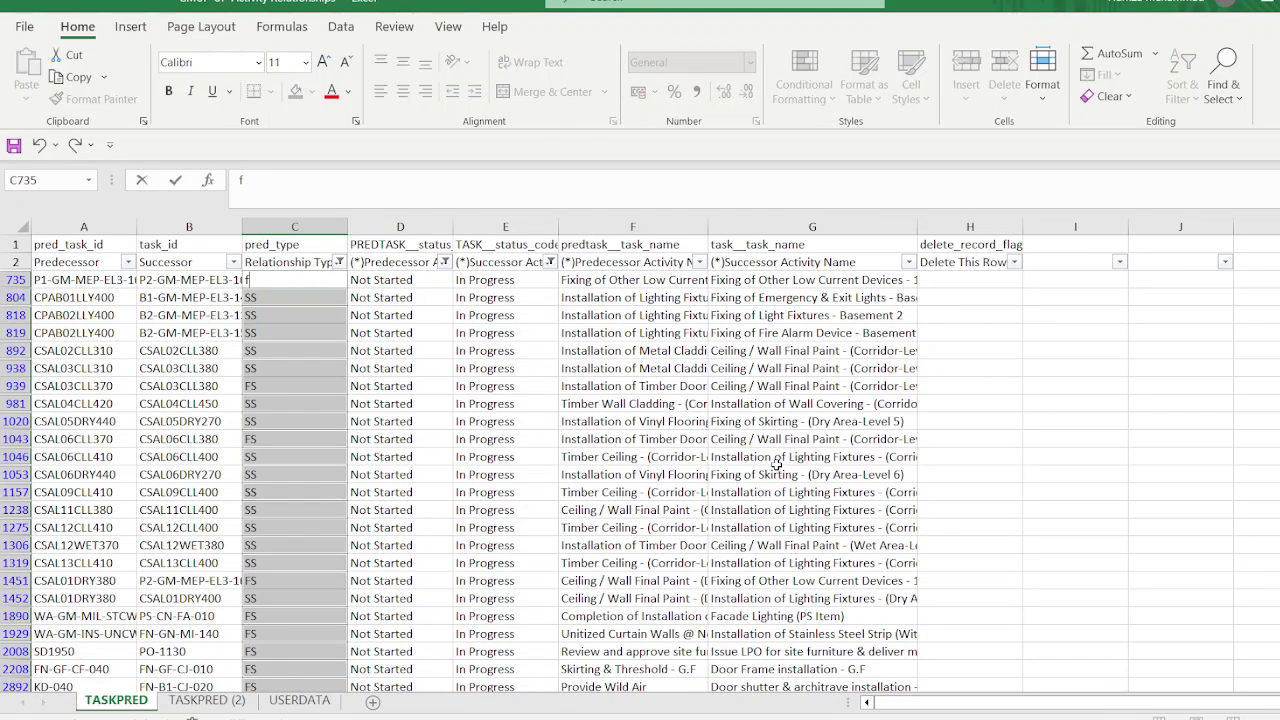
text(f)
key(ctrl+Return)
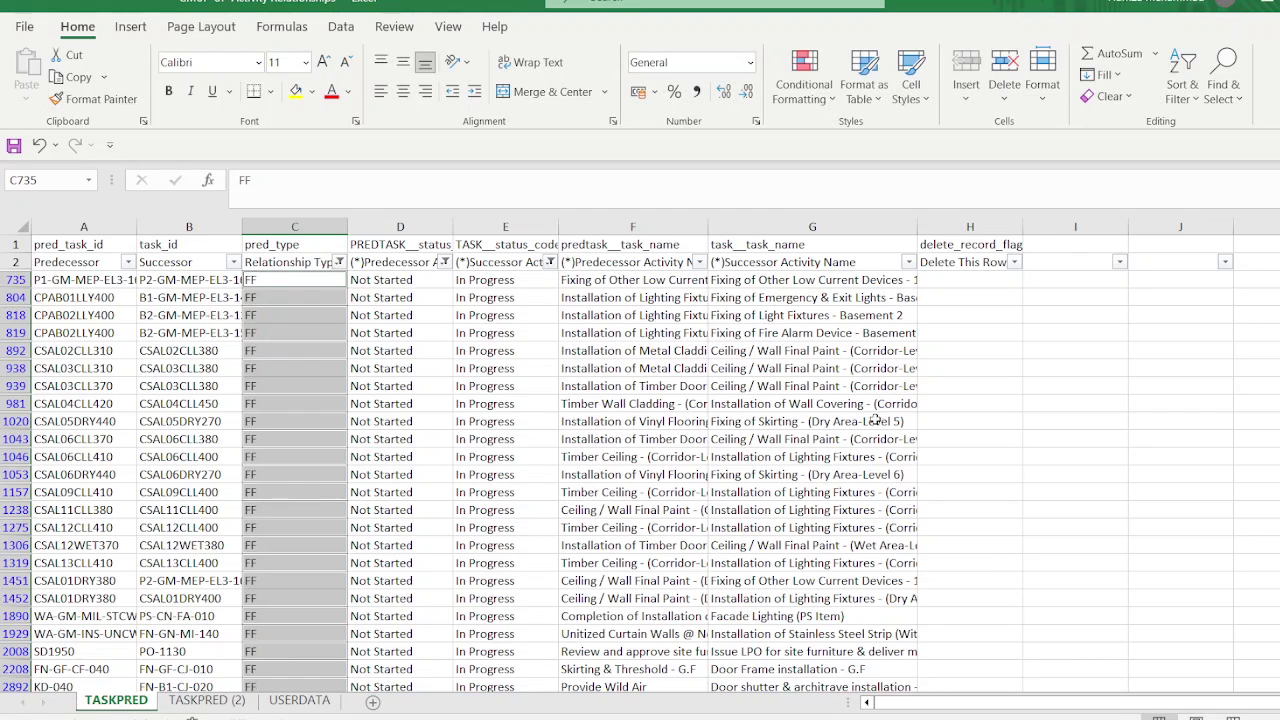
Step: Clear the filters from the Relationship Type, predecessor activity status and successor activity status columns
click(340, 261)
click(222, 385)
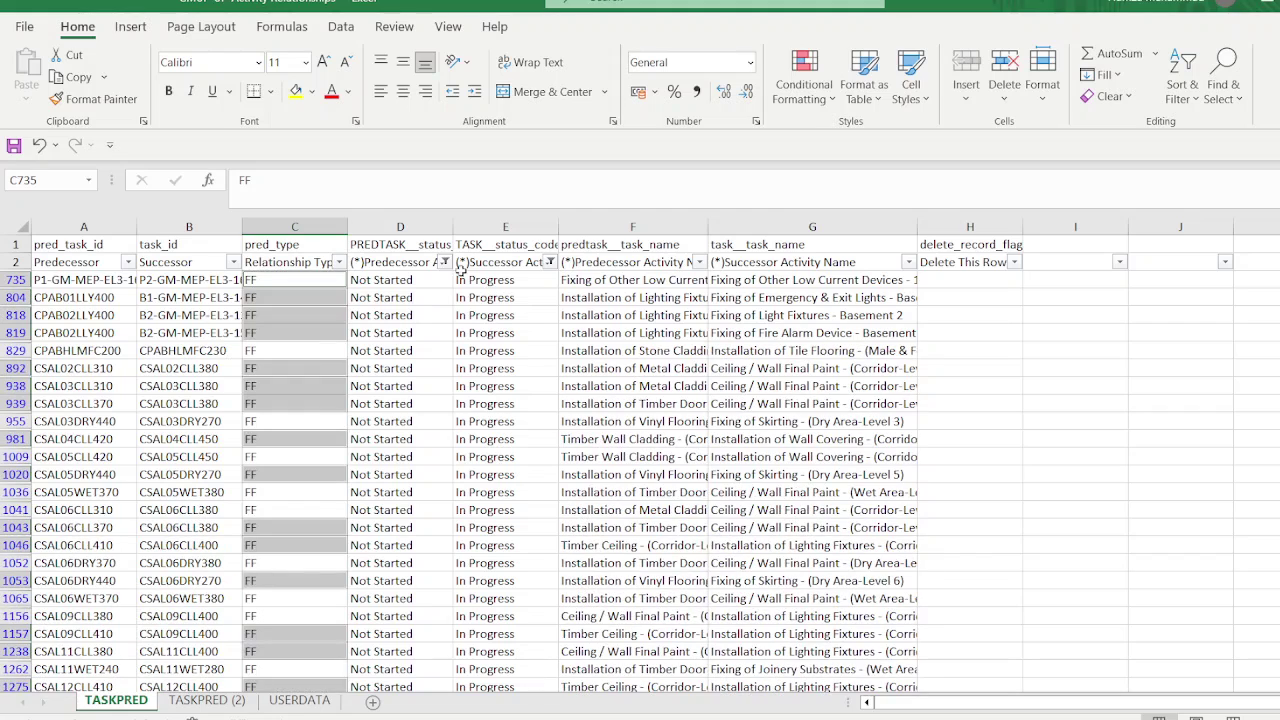
click(445, 261)
click(330, 388)
click(544, 262)
click(418, 385)
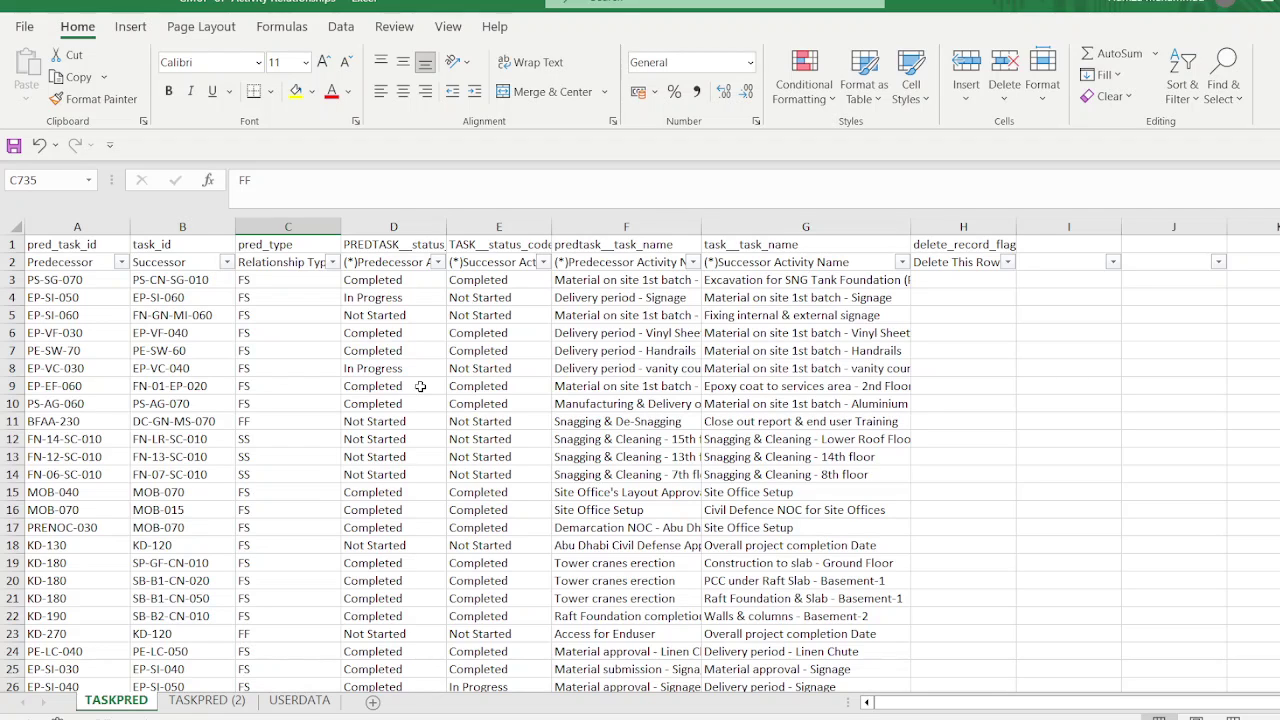
Step: Filter the relationships to those whose predecessor status is In Progress and whose successor status is Completed
click(438, 262)
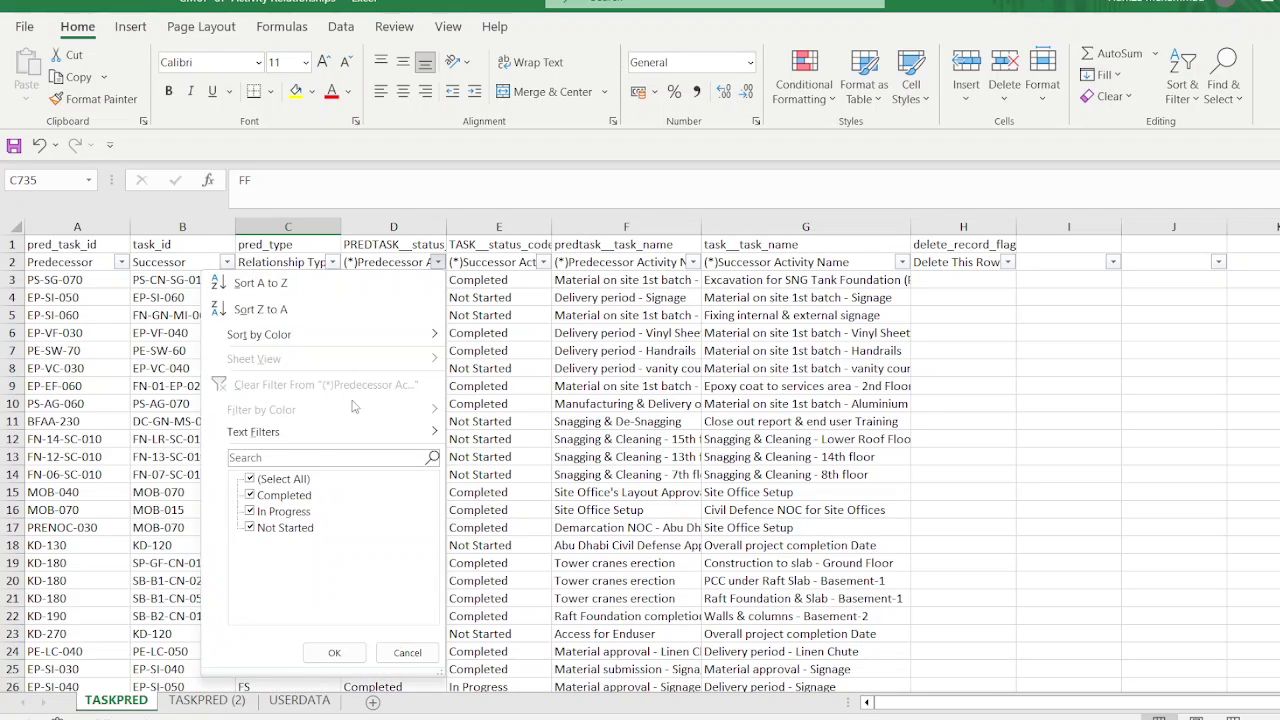
click(285, 478)
click(276, 511)
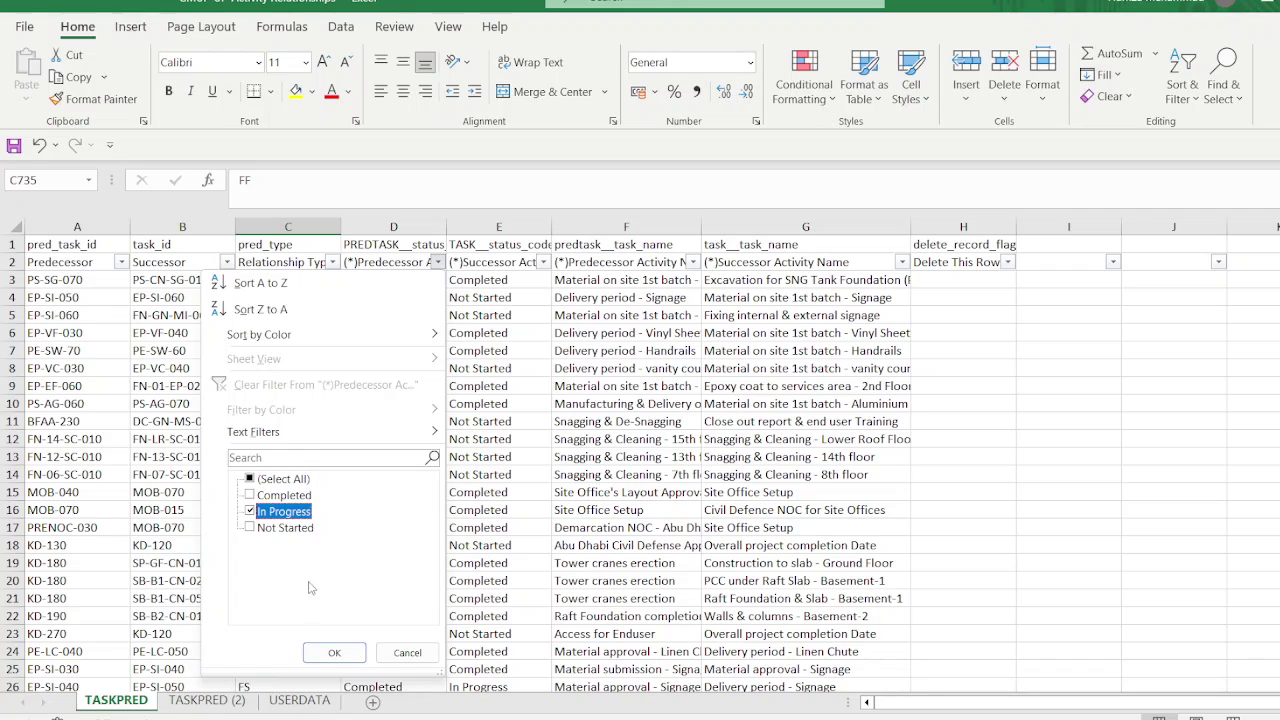
click(336, 654)
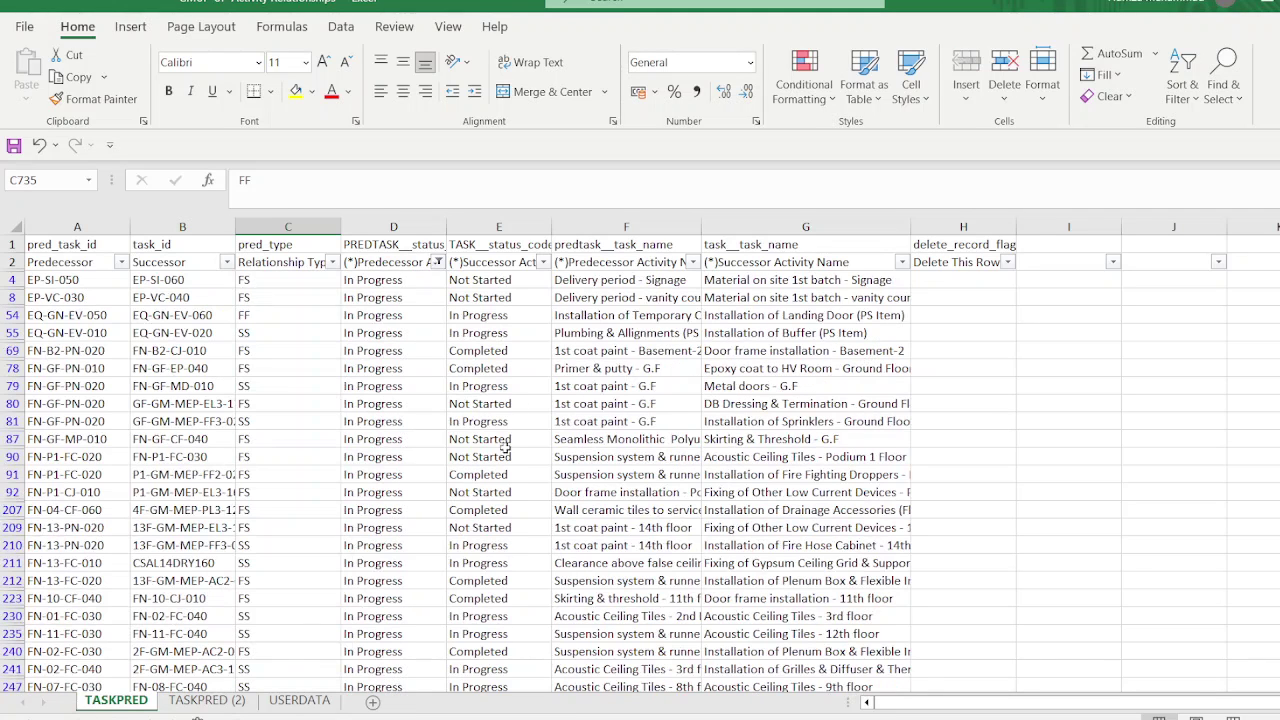
click(542, 262)
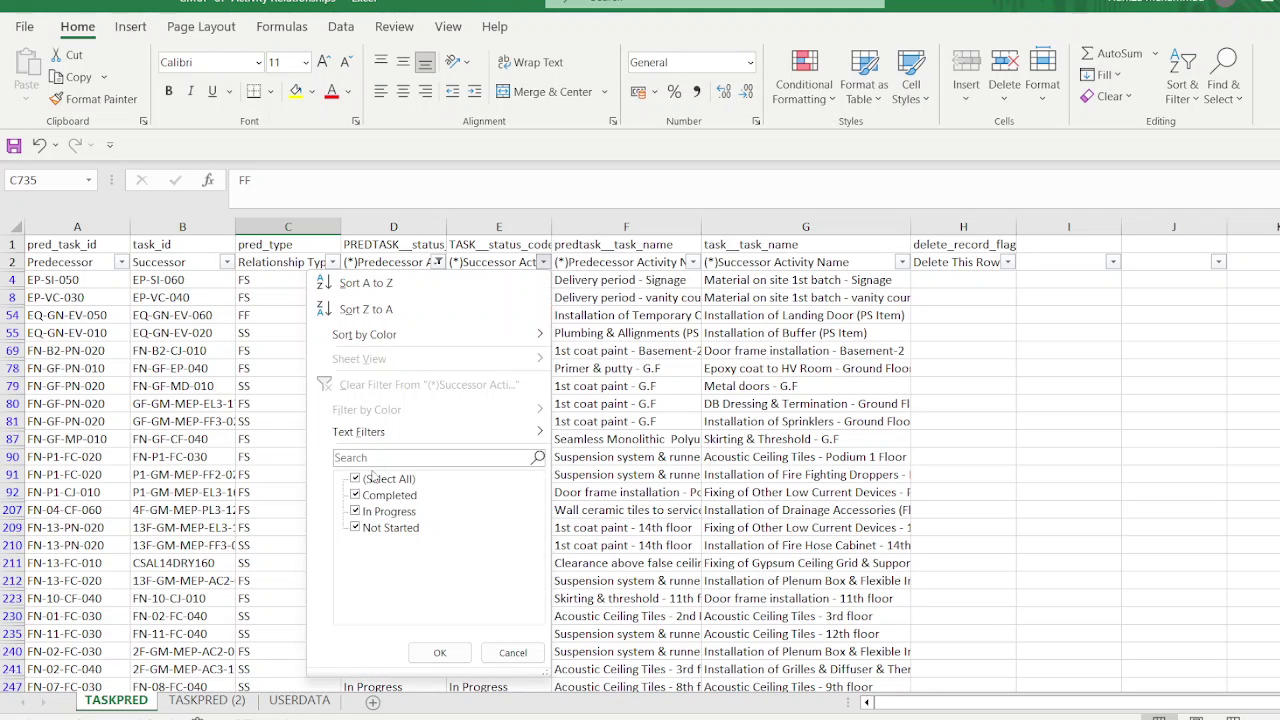
click(370, 479)
click(364, 495)
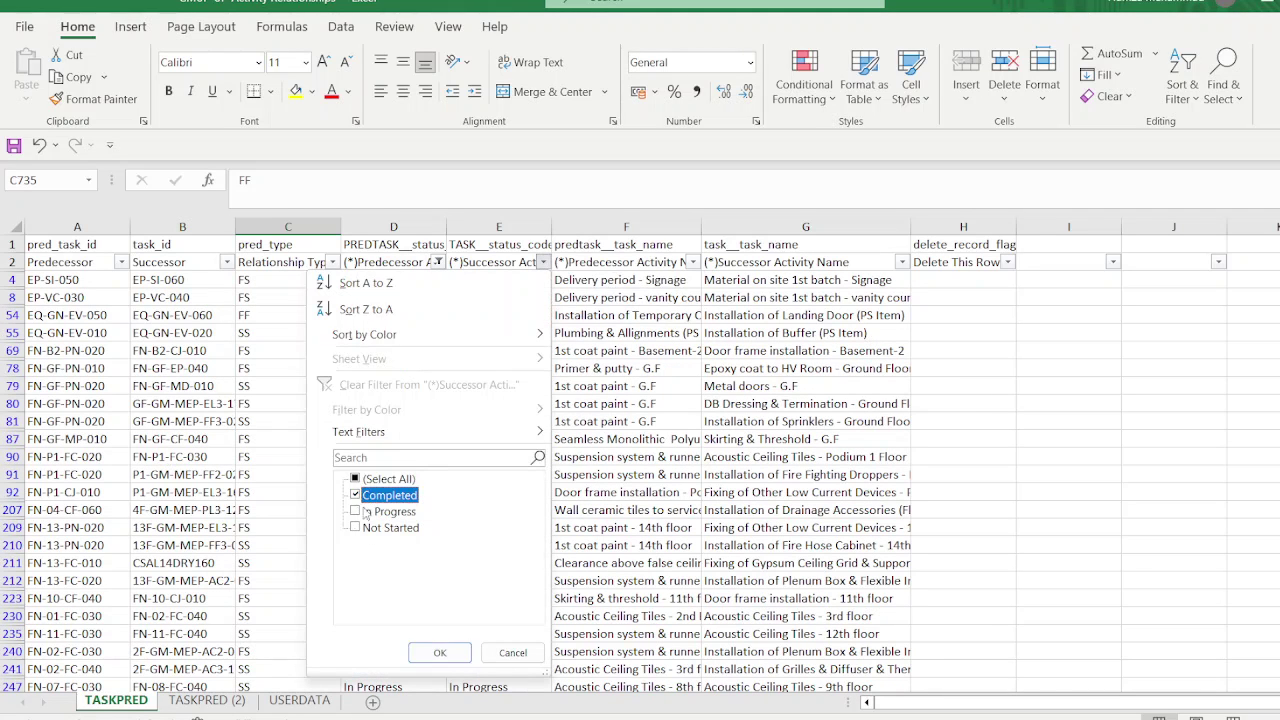
click(440, 653)
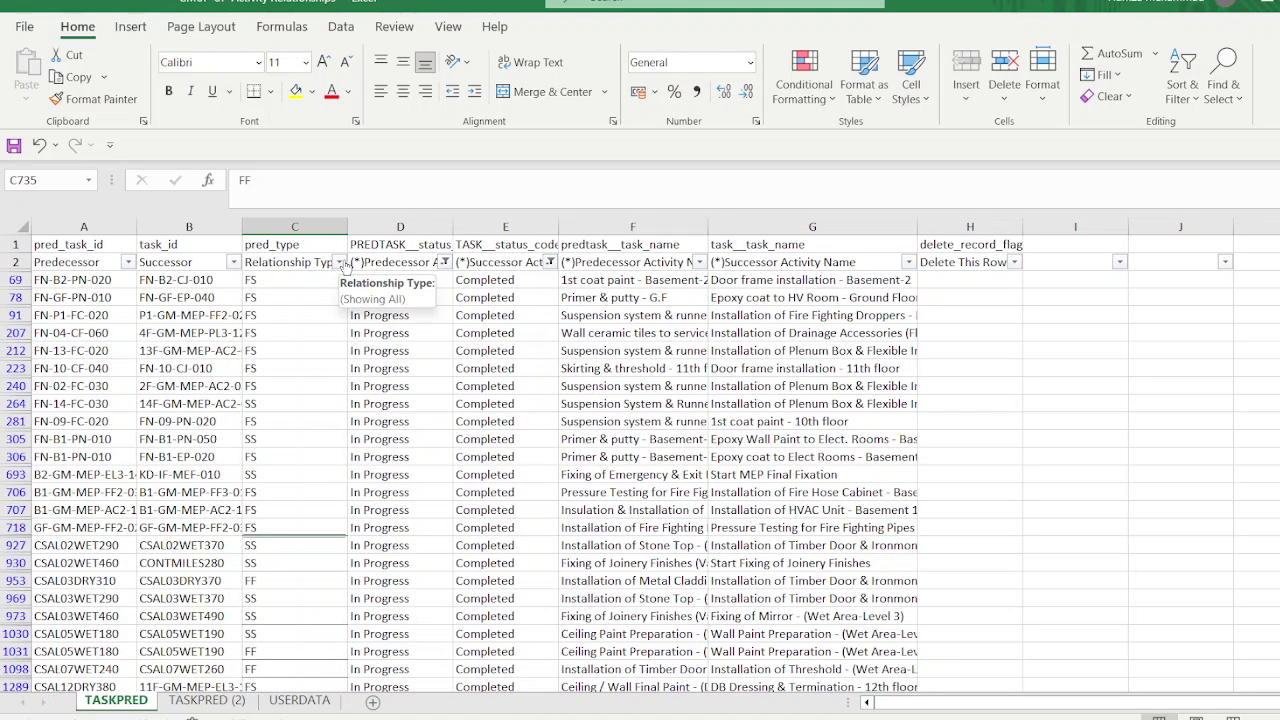
Step: Exclude SS relationships from the filtered rows using the Relationship Type column, keeping FF and FS
click(341, 262)
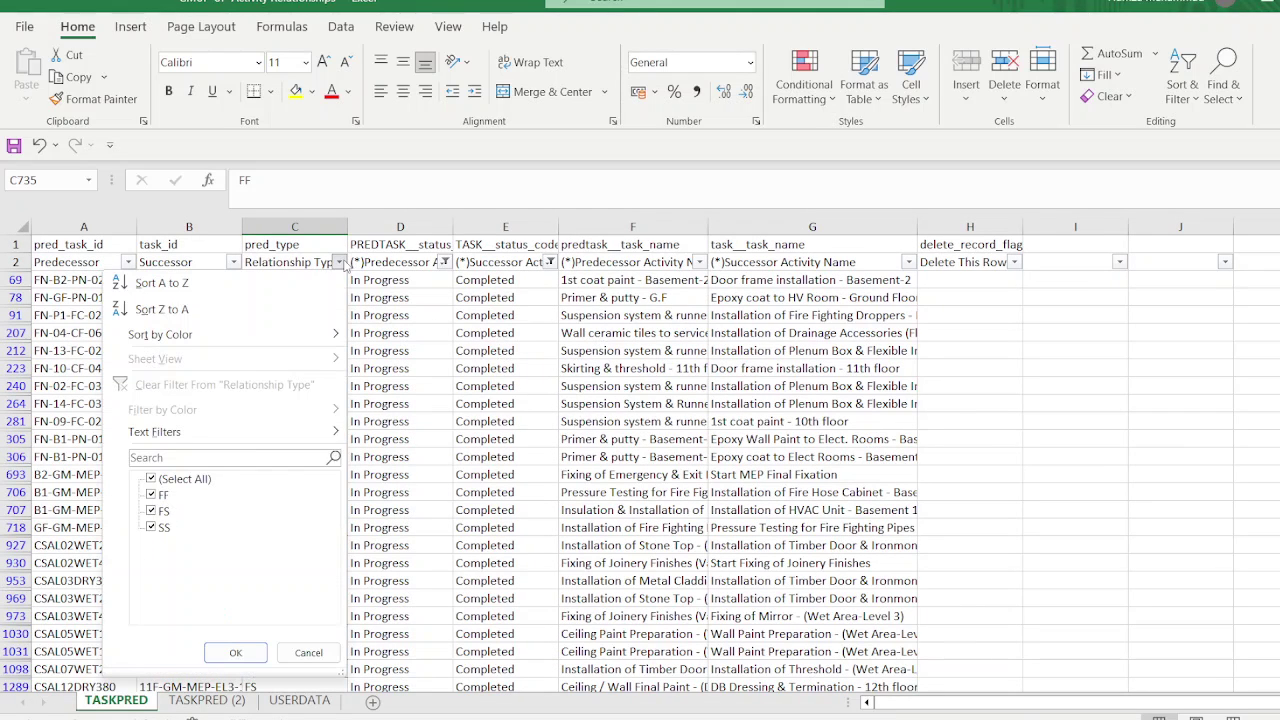
click(158, 528)
click(235, 652)
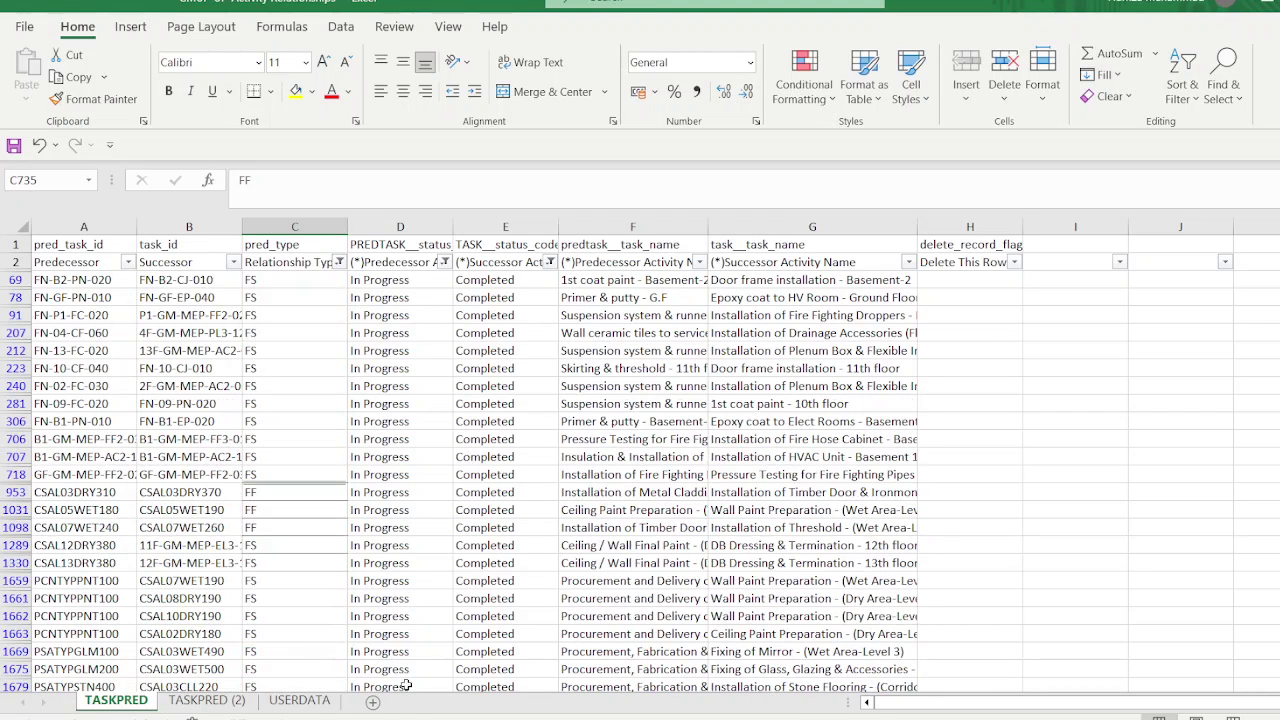
click(96, 285)
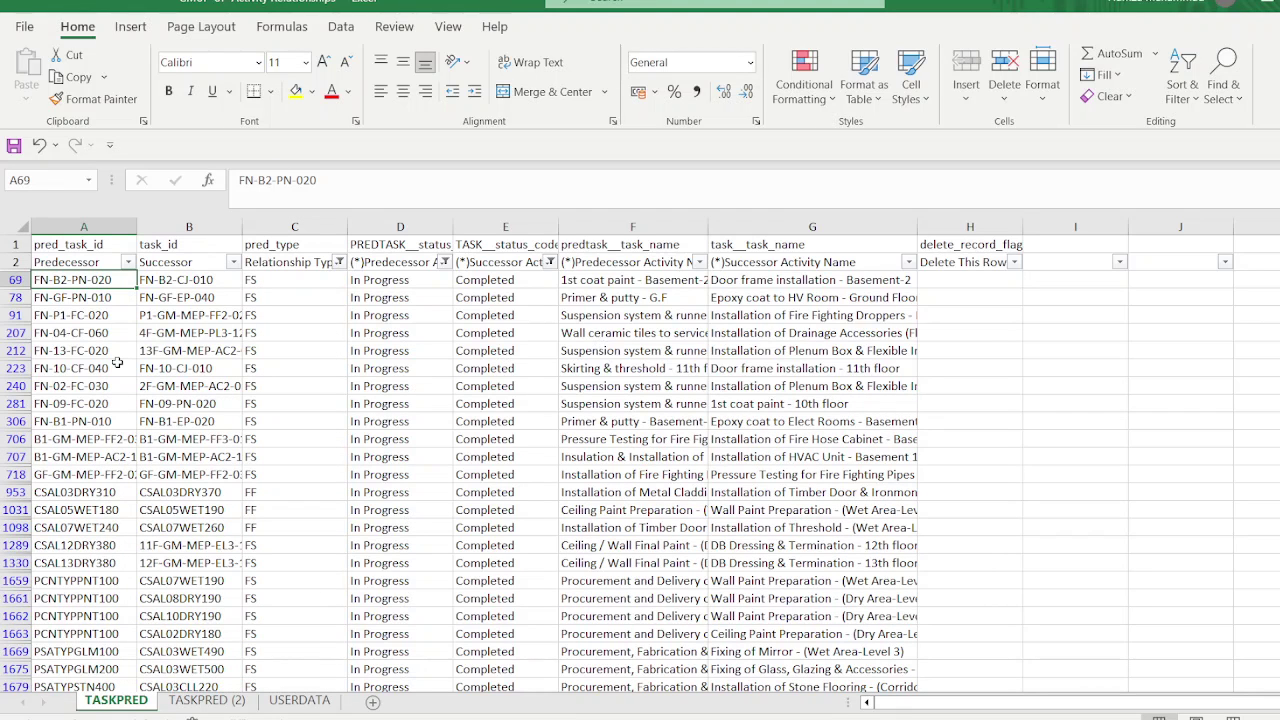
key(ctrl+shift+Right)
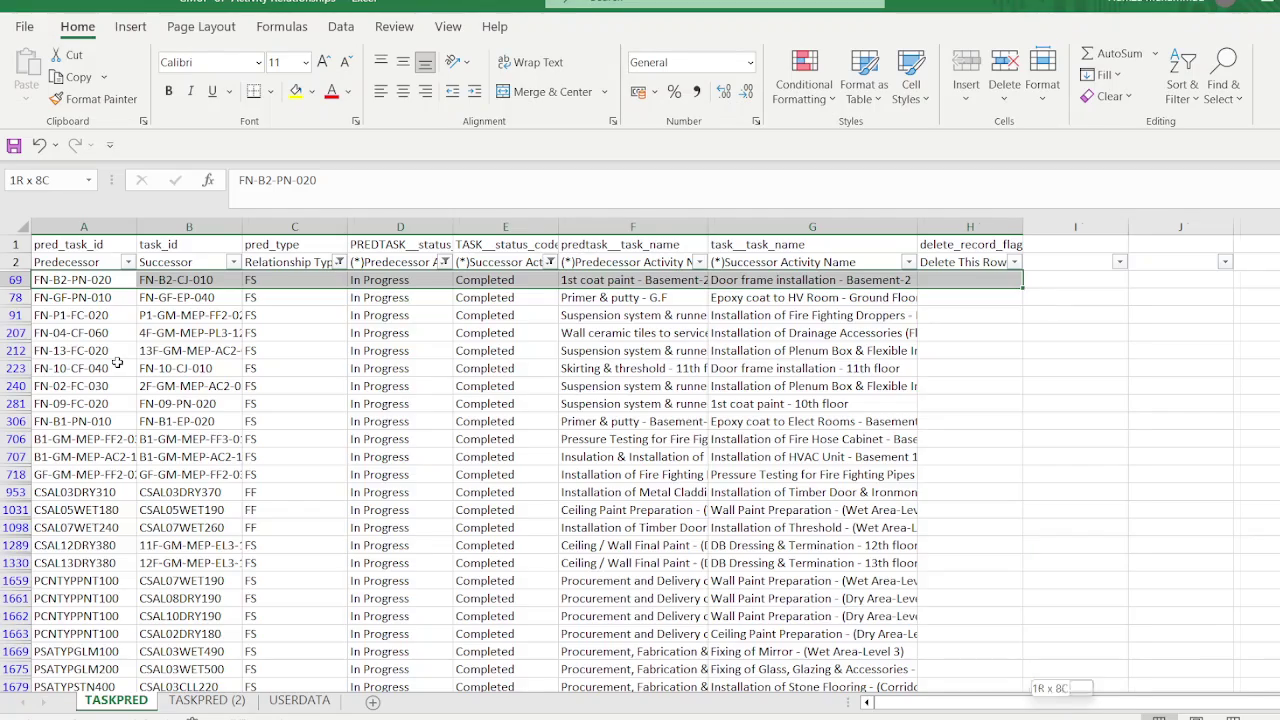
key(ctrl+shift+Down)
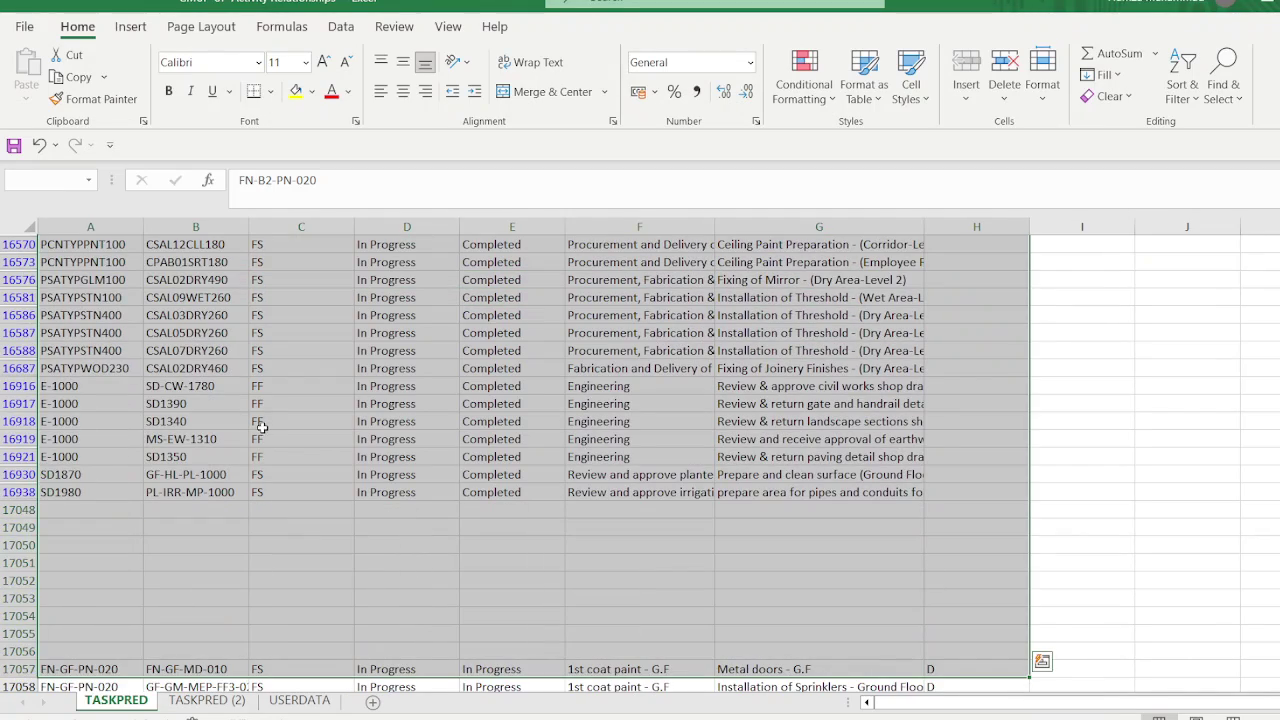
scroll(277, 437, down, 1)
scroll(278, 442, up, 2)
scroll(278, 442, up, 1)
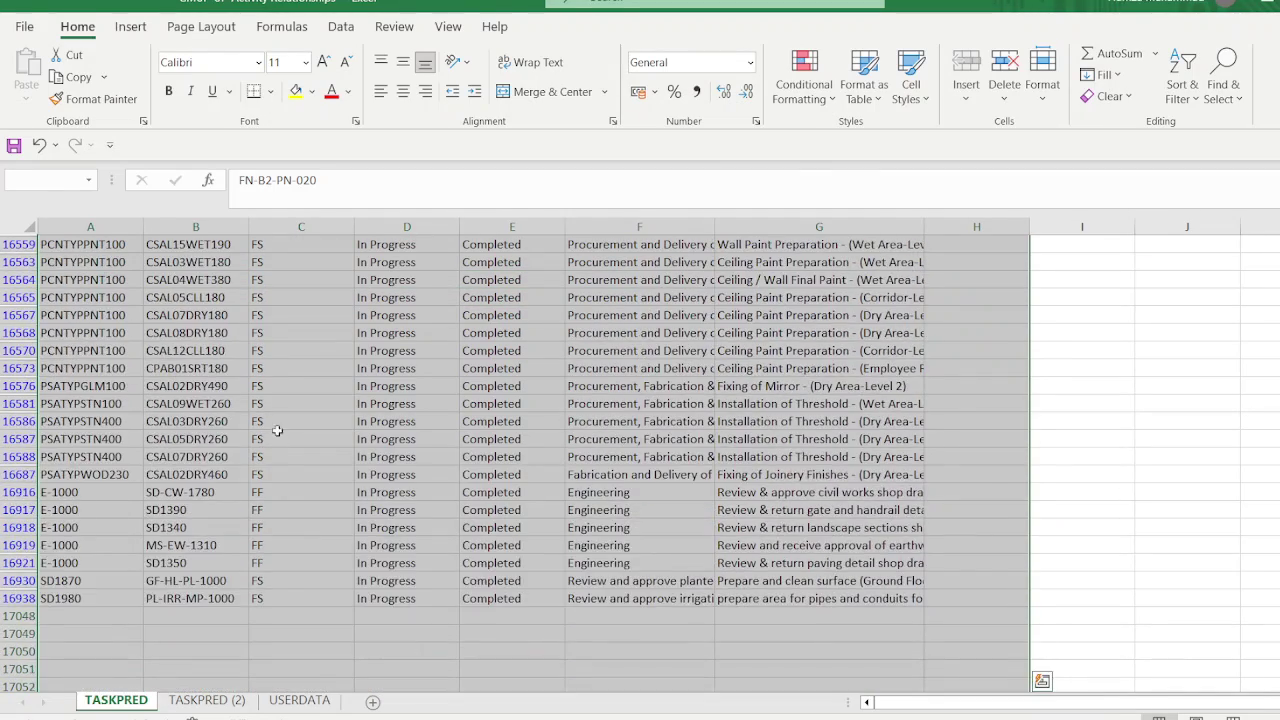
click(238, 383)
scroll(236, 384, up, 1)
key(Left)
key(ctrl+Up)
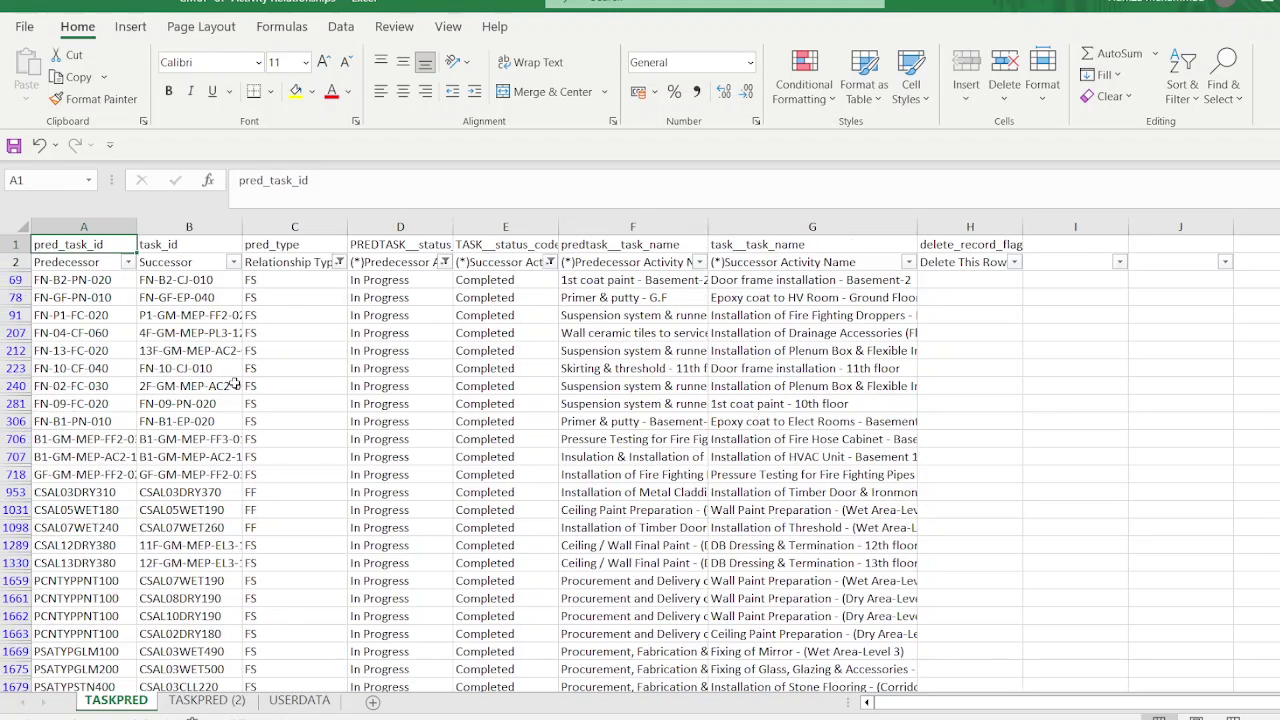
Step: Copy all the original filtered relationship rows, columns A to H, from row 69 through row 16938
key(Down)
key(Down)
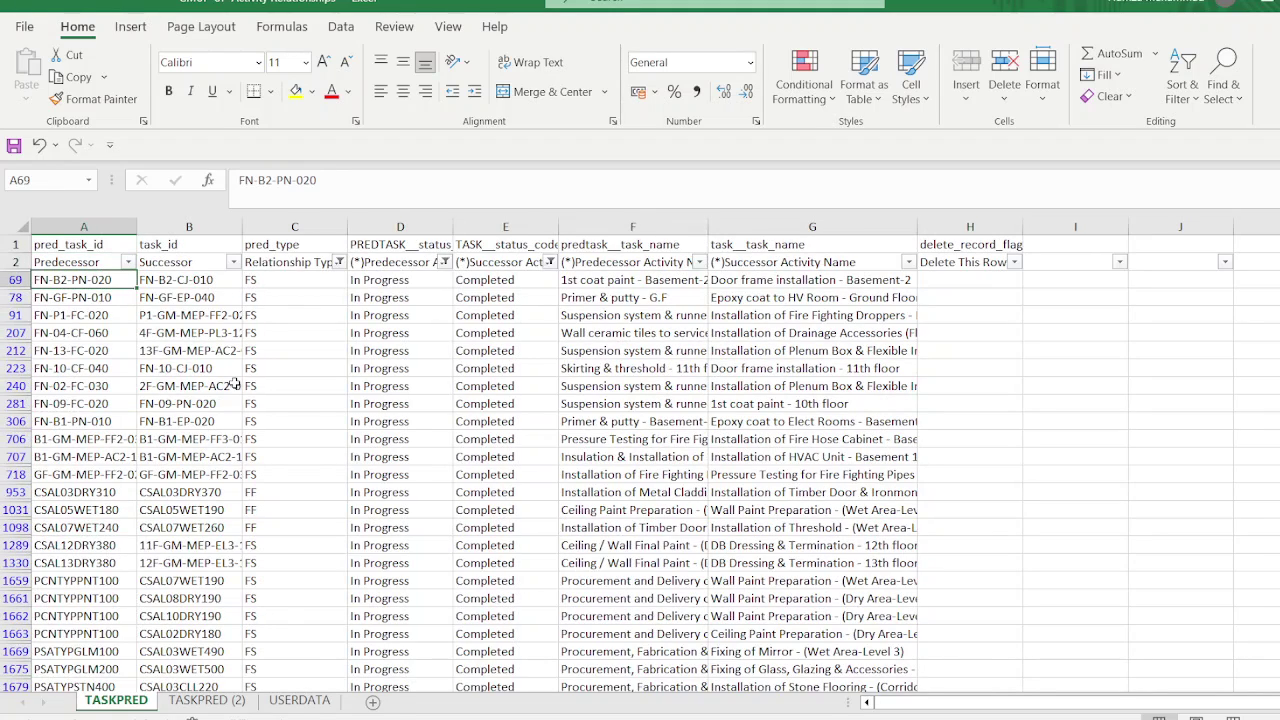
key(ctrl+shift+Right)
key(ctrl+shift+Down)
scroll(299, 397, down, 1)
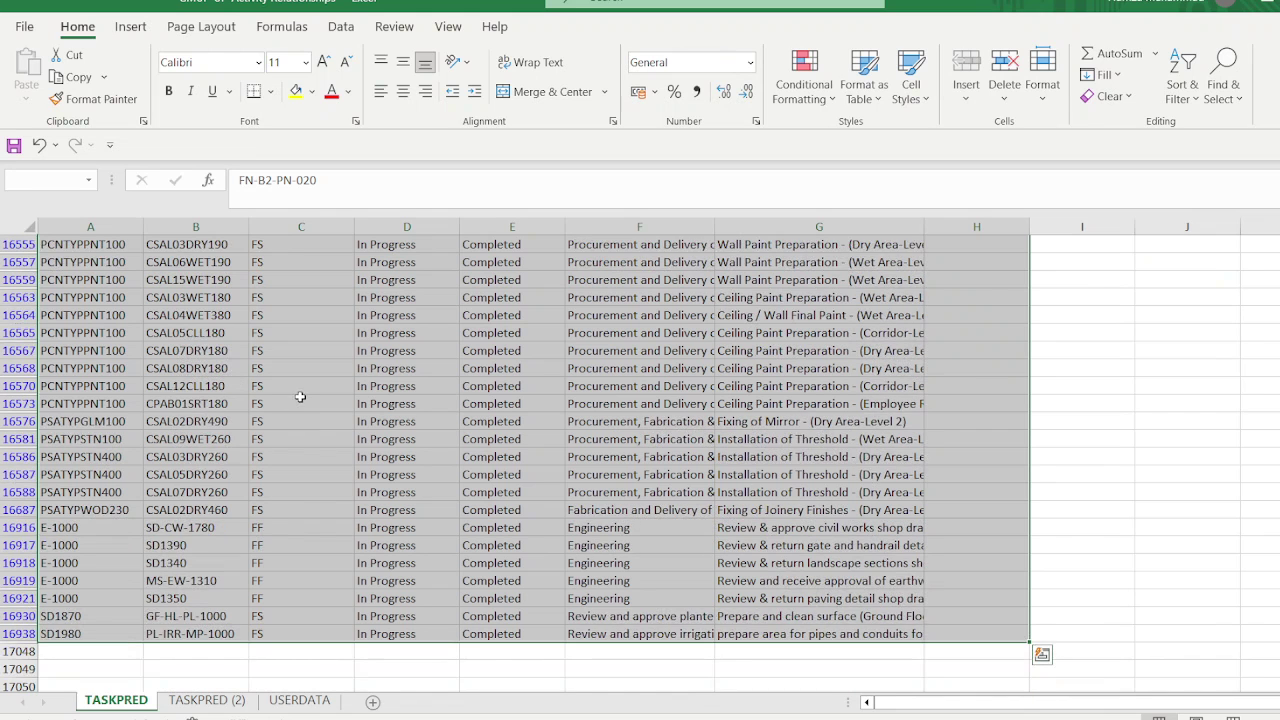
key(ctrl+c)
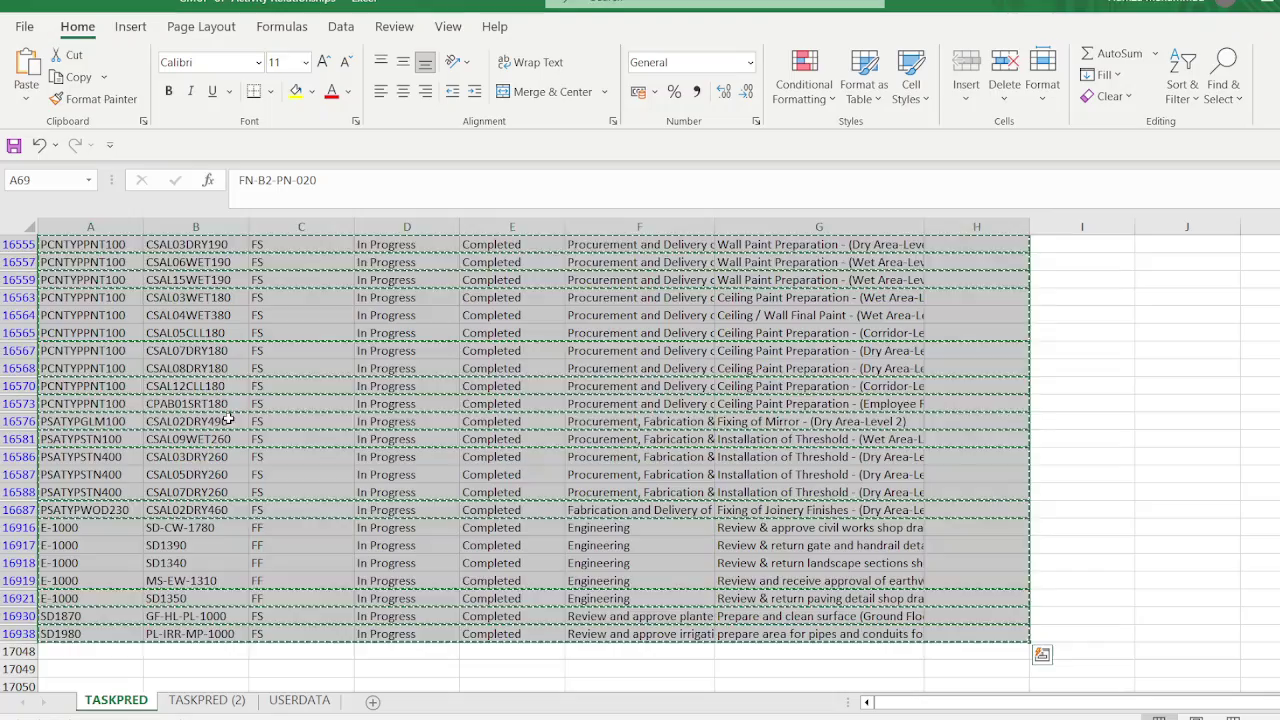
Step: Paste the copied relationship rows below the last block flagged for deletion, starting at cell A17687
click(86, 598)
click(114, 668)
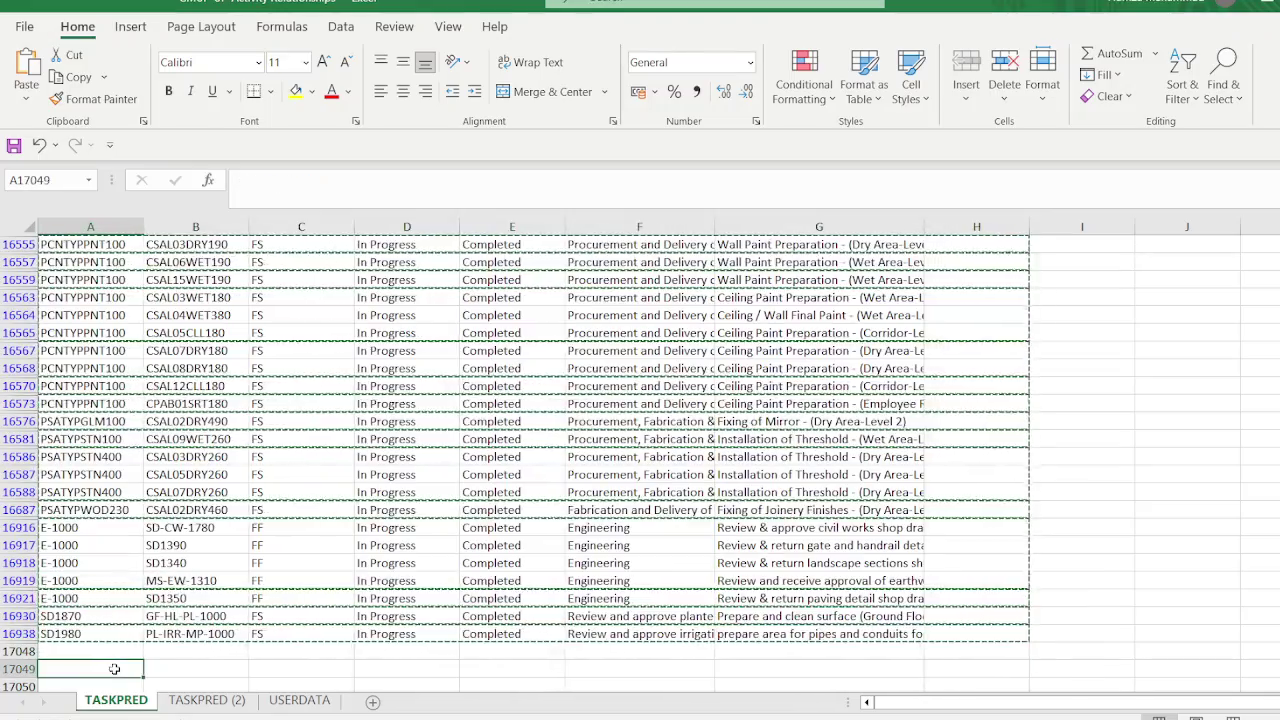
key(ctrl+v)
key(Down)
key(Down)
key(Down)
key(Down)
key(Down)
key(Down)
key(Down)
key(Down)
key(Down)
key(Down)
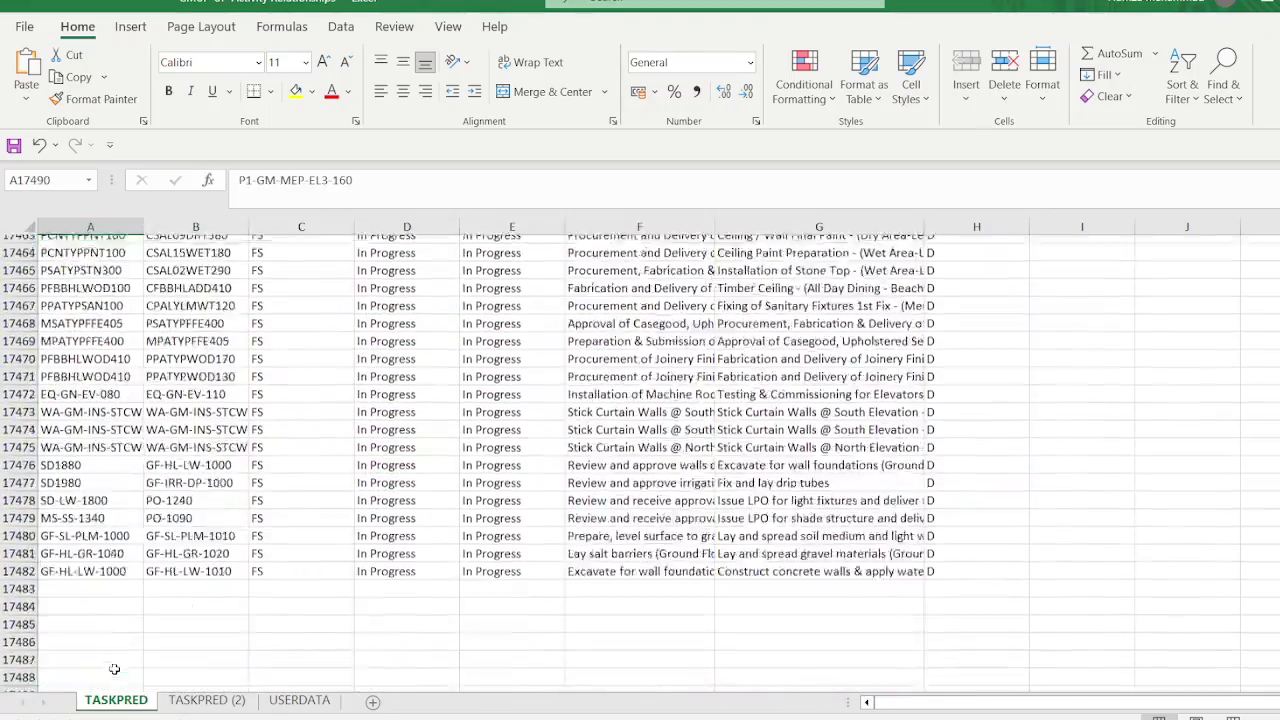
key(Down)
key(Down)
key(Down)
key(Down)
key(Down)
key(Down)
key(Down)
key(Down)
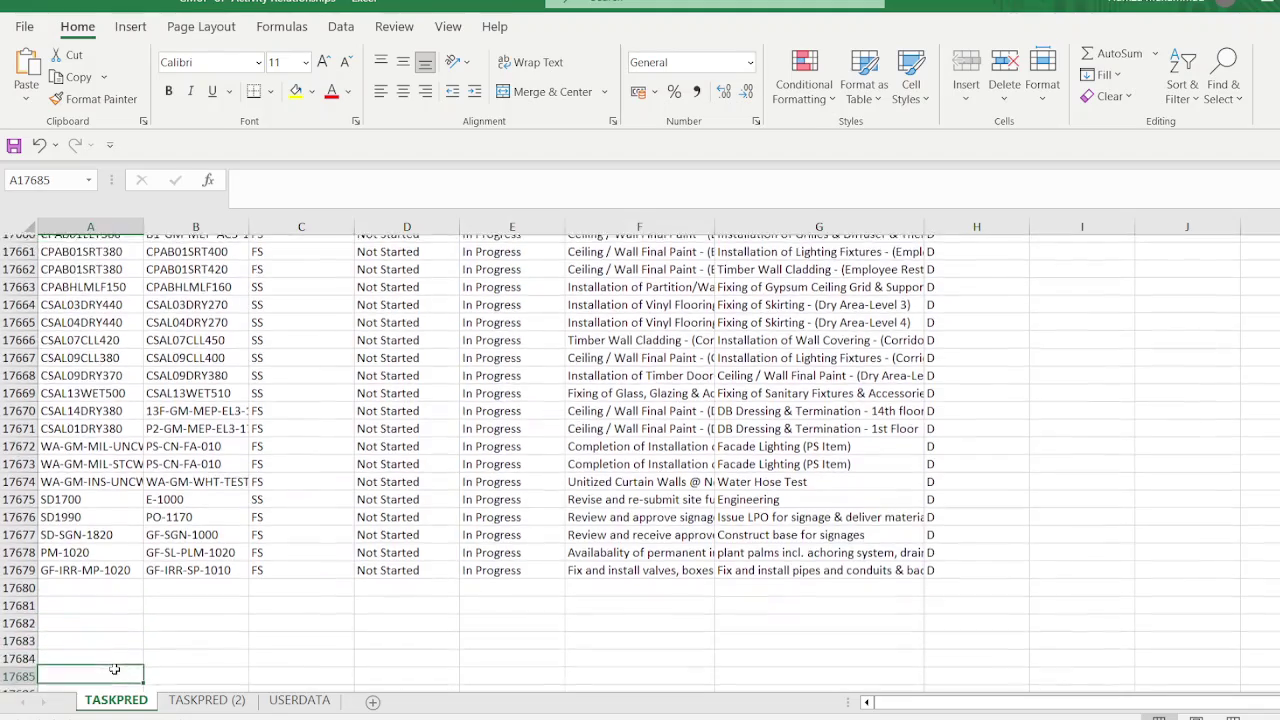
key(ctrl+v)
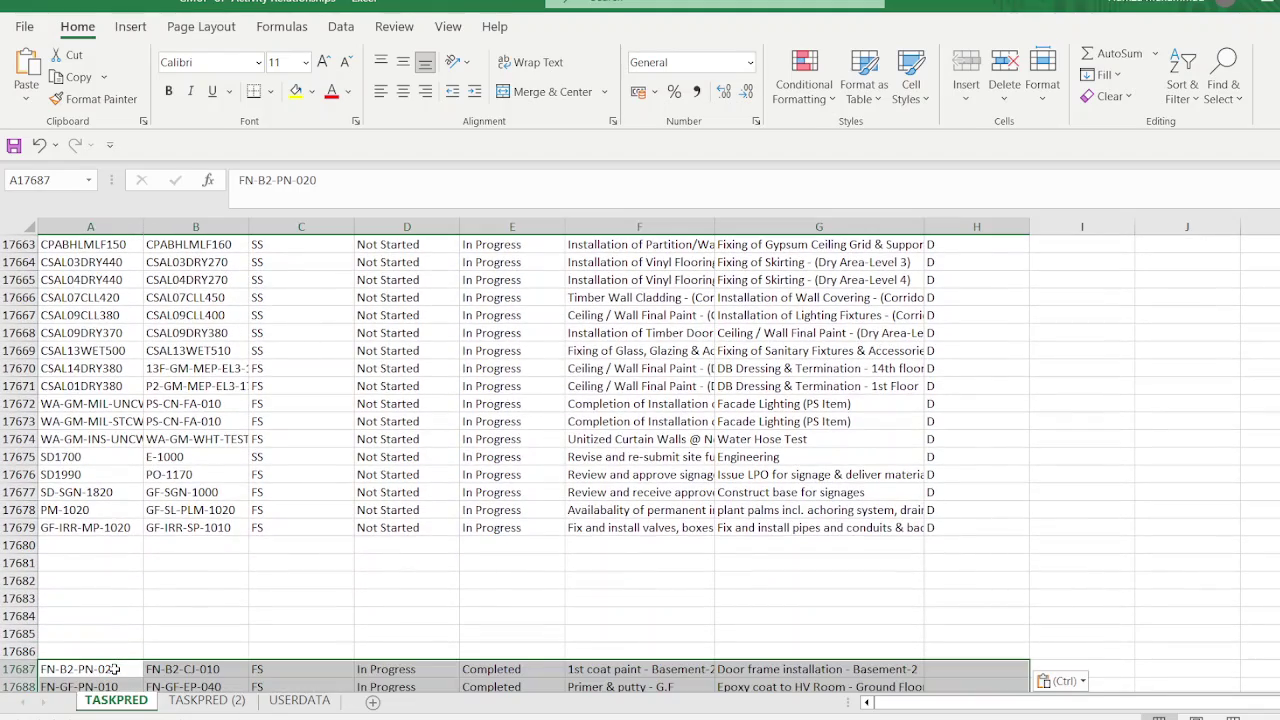
Step: Enter D in the Delete This Row column for all the newly pasted rows, starting at cell H17687
scroll(1012, 586, down, 5)
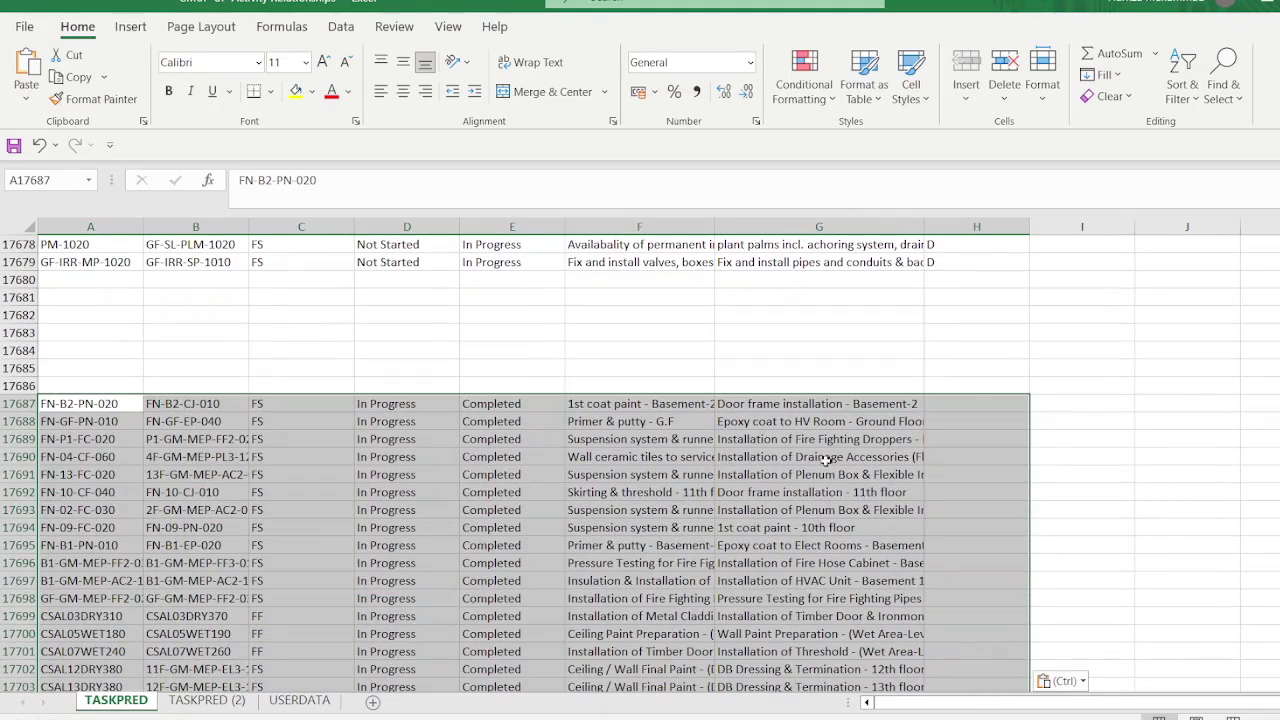
click(976, 400)
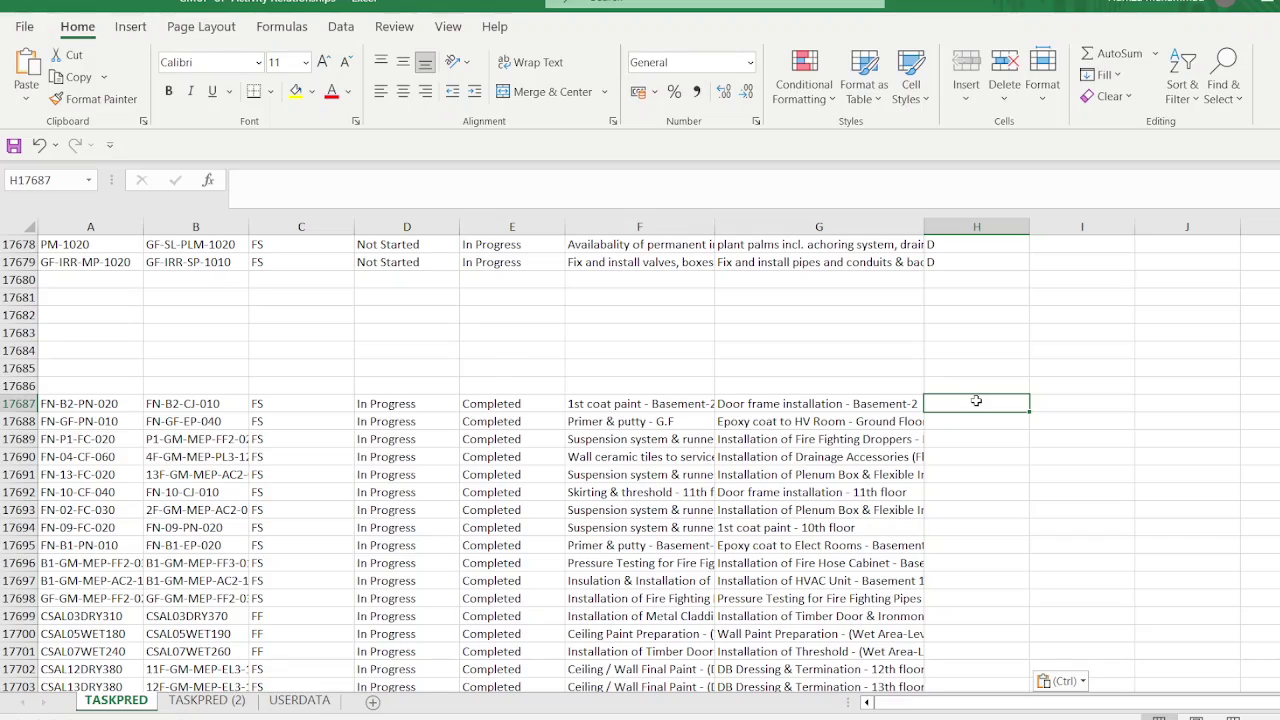
key(ctrl+shift+Down)
text(D)
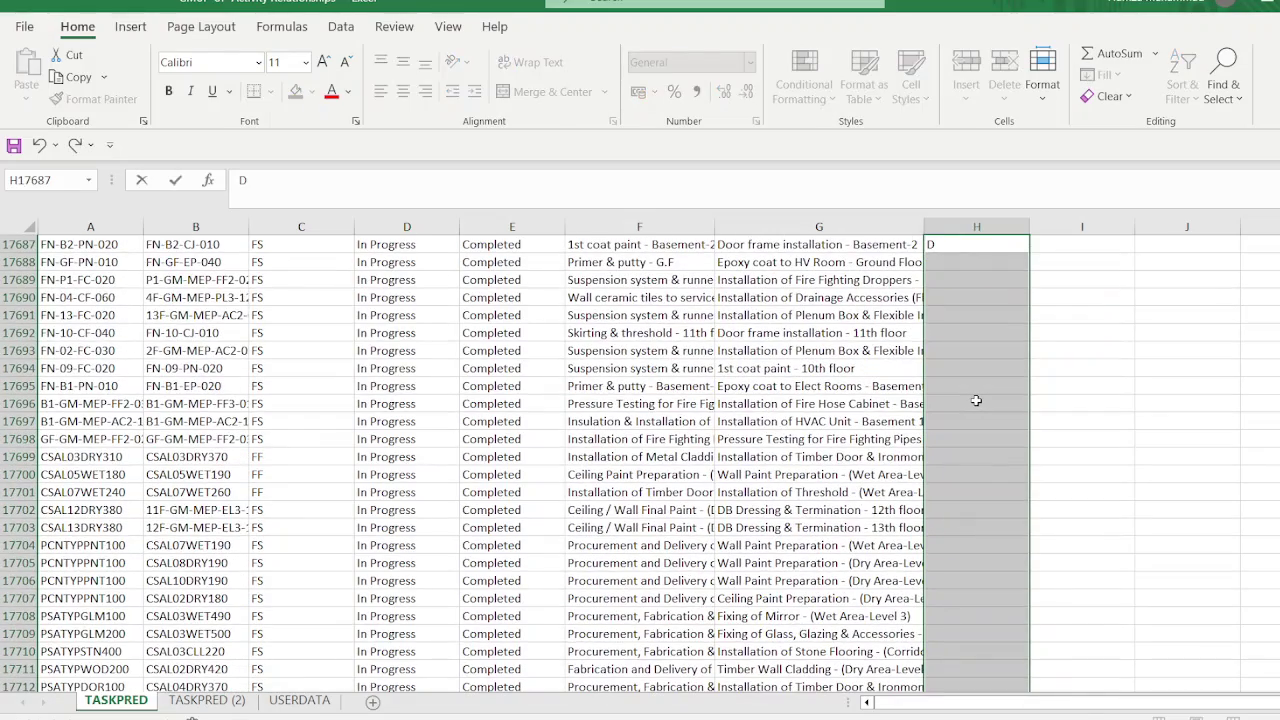
key(ctrl+Return)
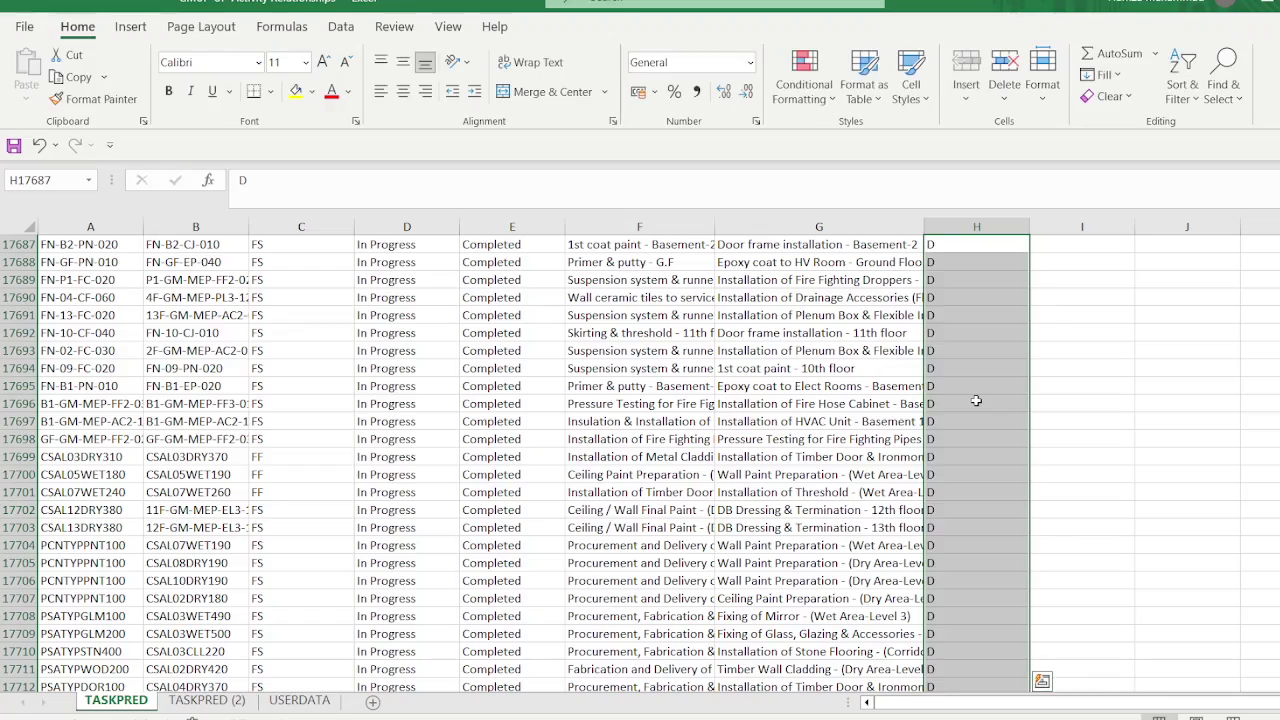
Step: Change the relationship type of all the original filtered rows to SS, from cell C69 through row 16938, leaving the pasted copy as it is
scroll(976, 400, up, 6)
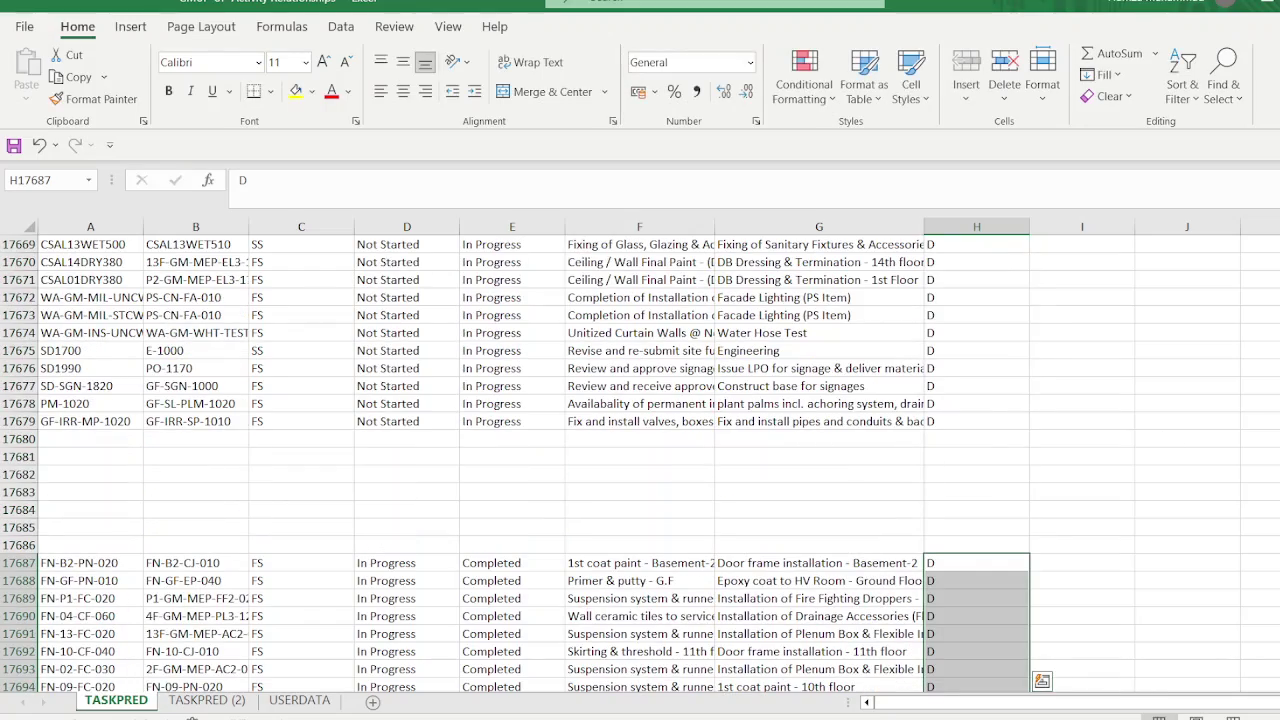
scroll(640, 450, up, 15)
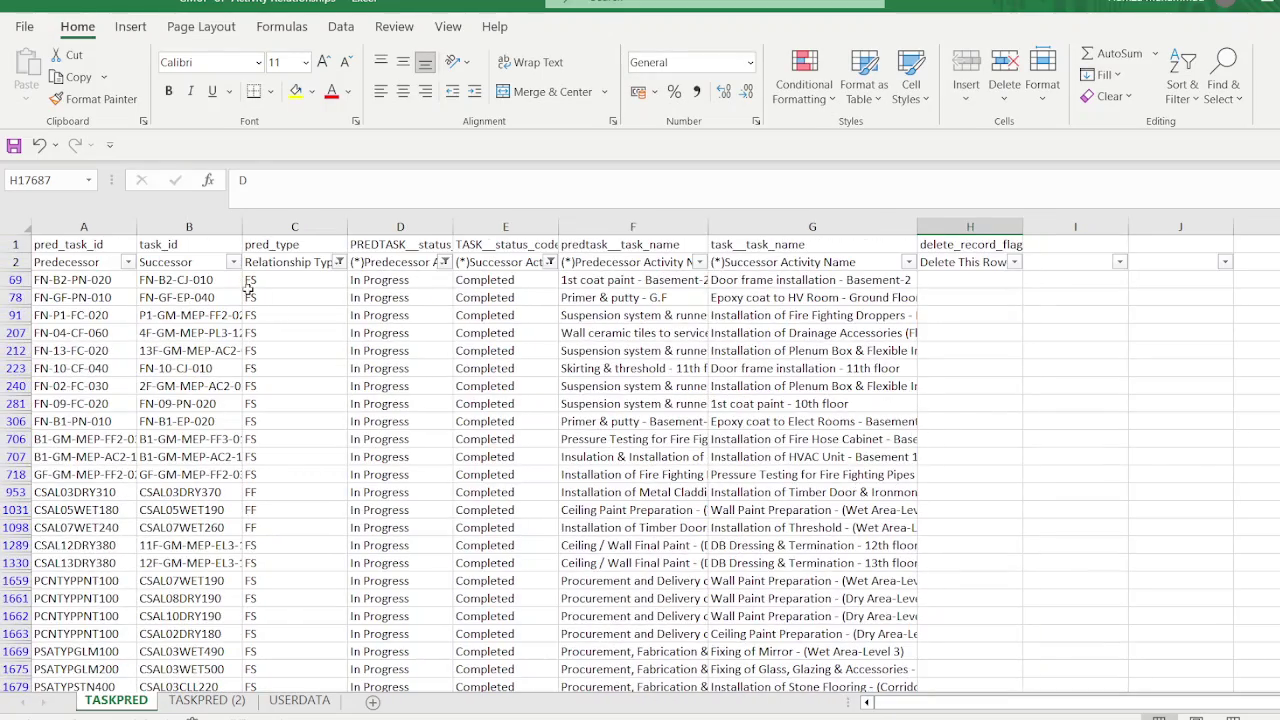
click(289, 280)
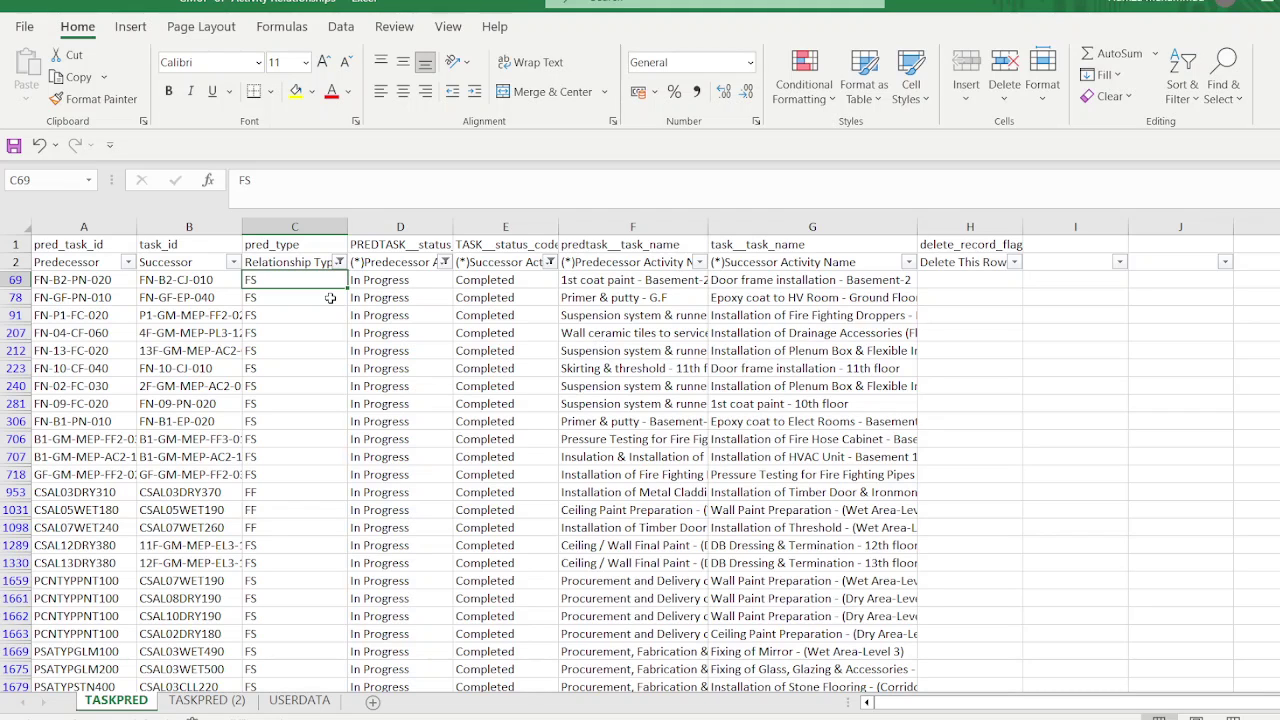
key(ctrl+shift+Down)
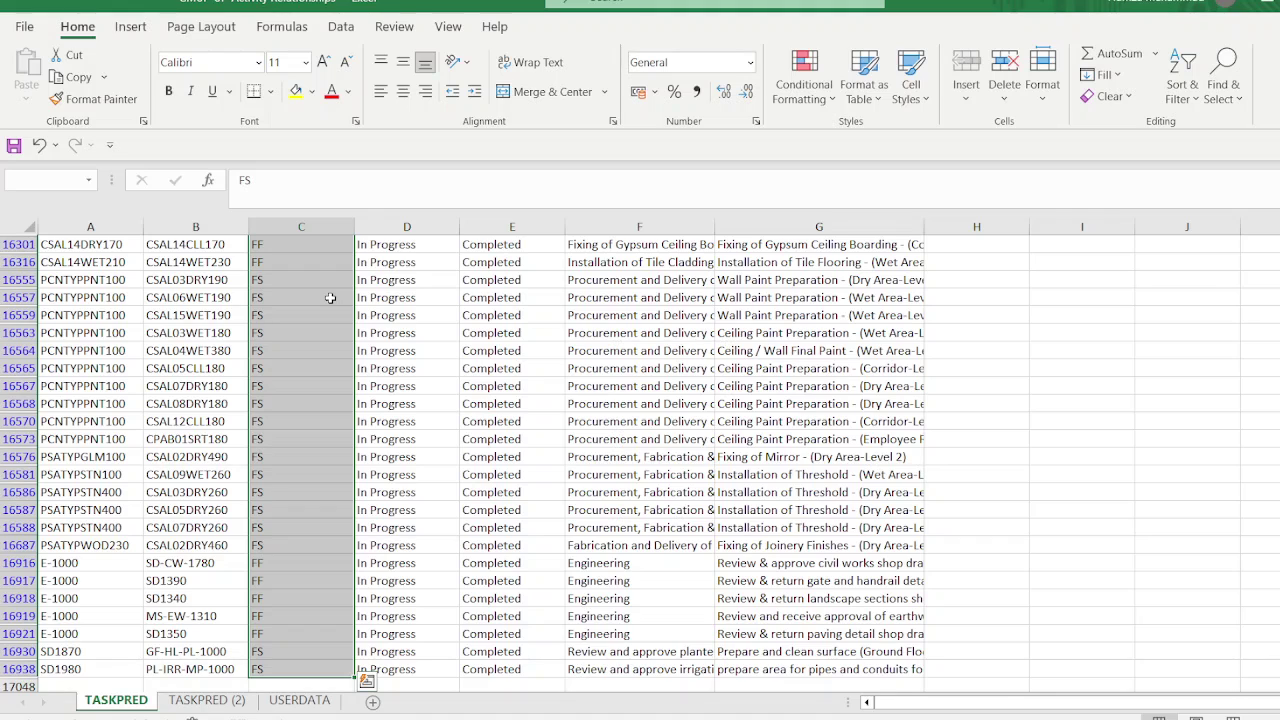
key(ctrl+BackSpace)
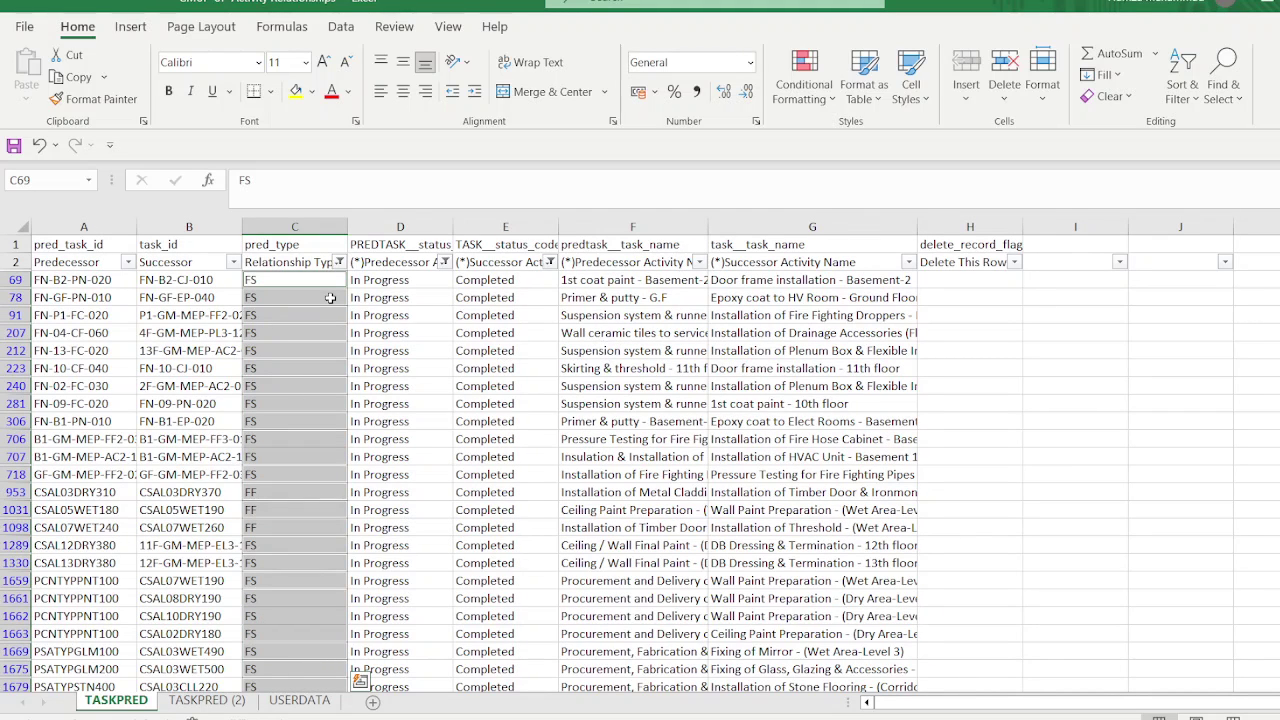
text(SS)
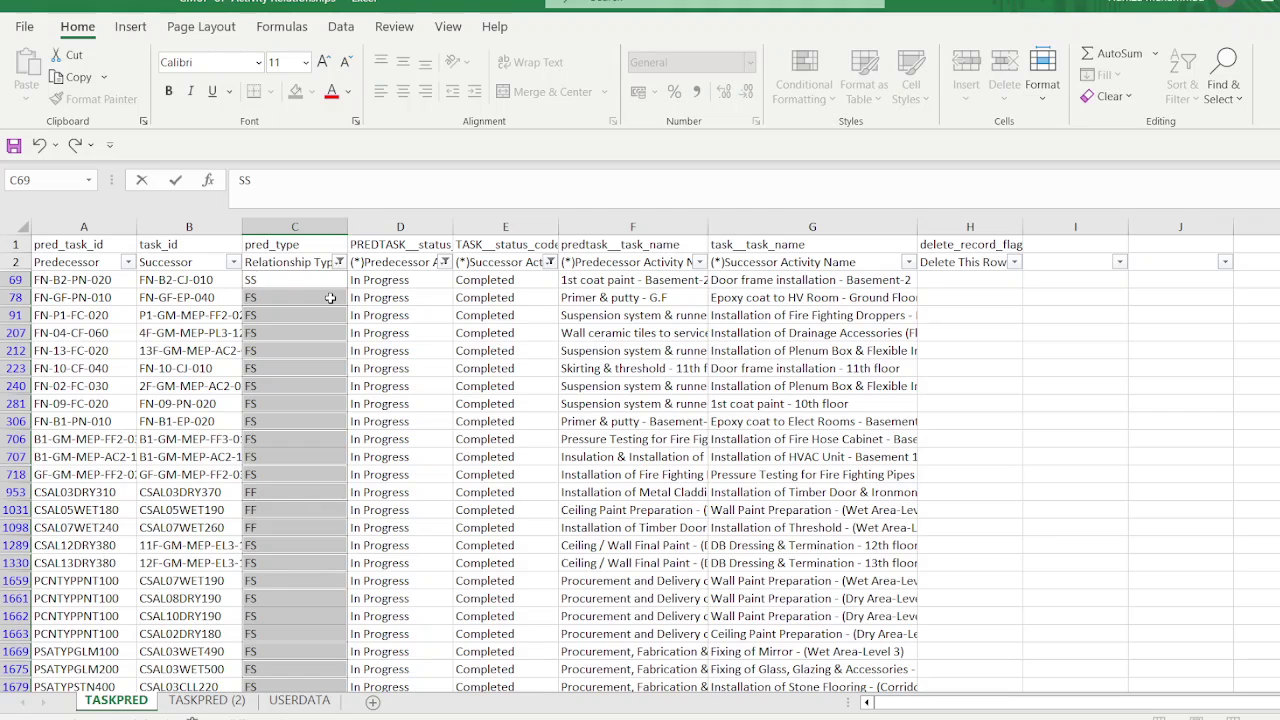
key(ctrl+Return)
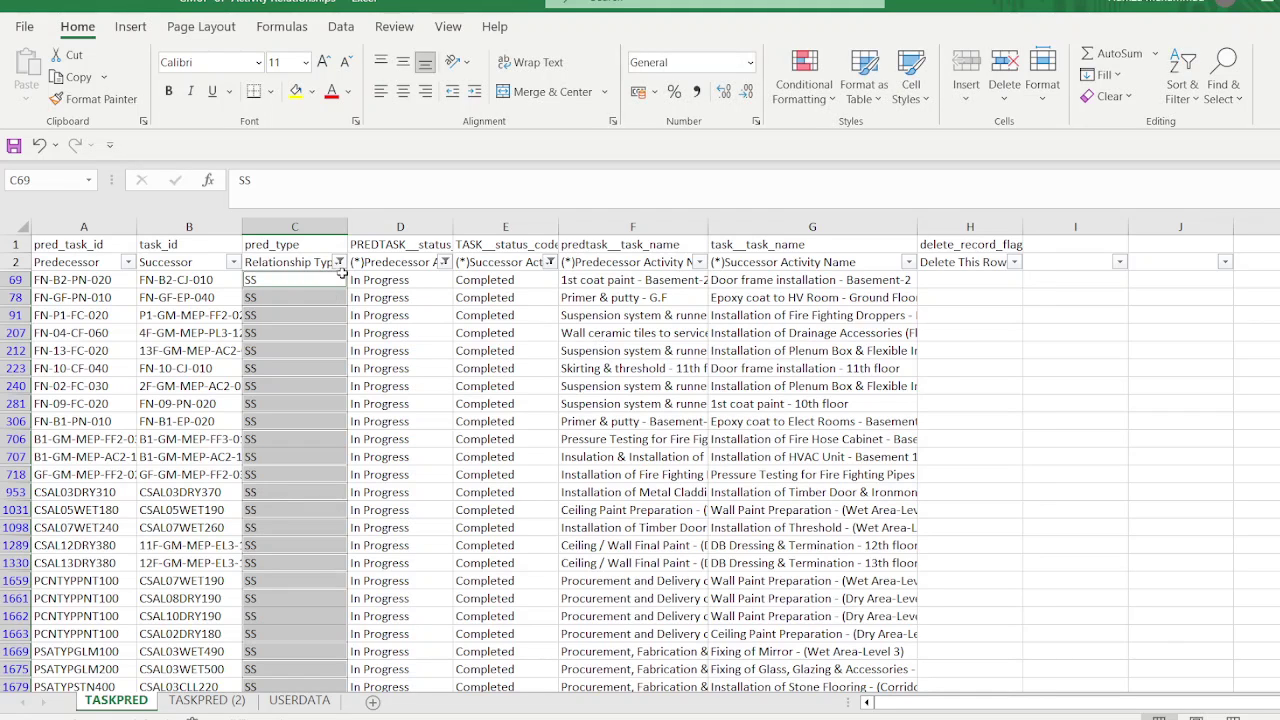
Step: Clear the Relationship Type filter and check the types down the list of In Progress to Completed relationships
click(340, 263)
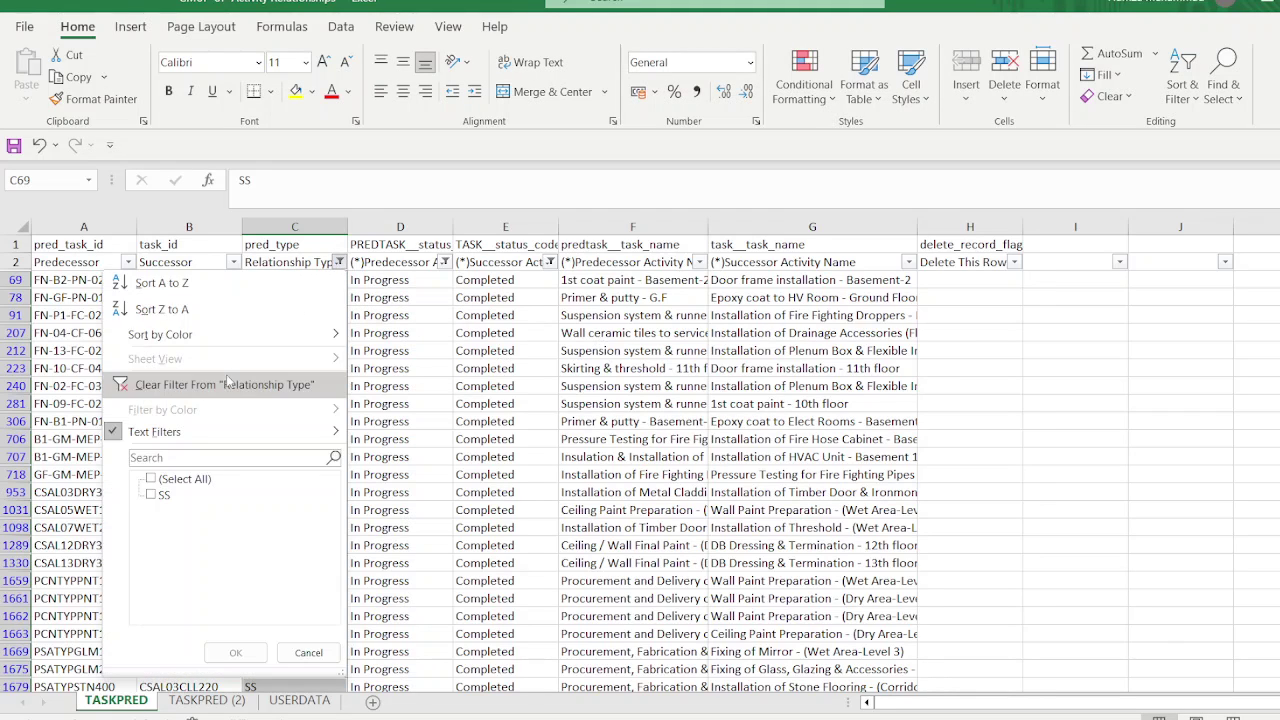
click(228, 383)
scroll(299, 499, down, 6)
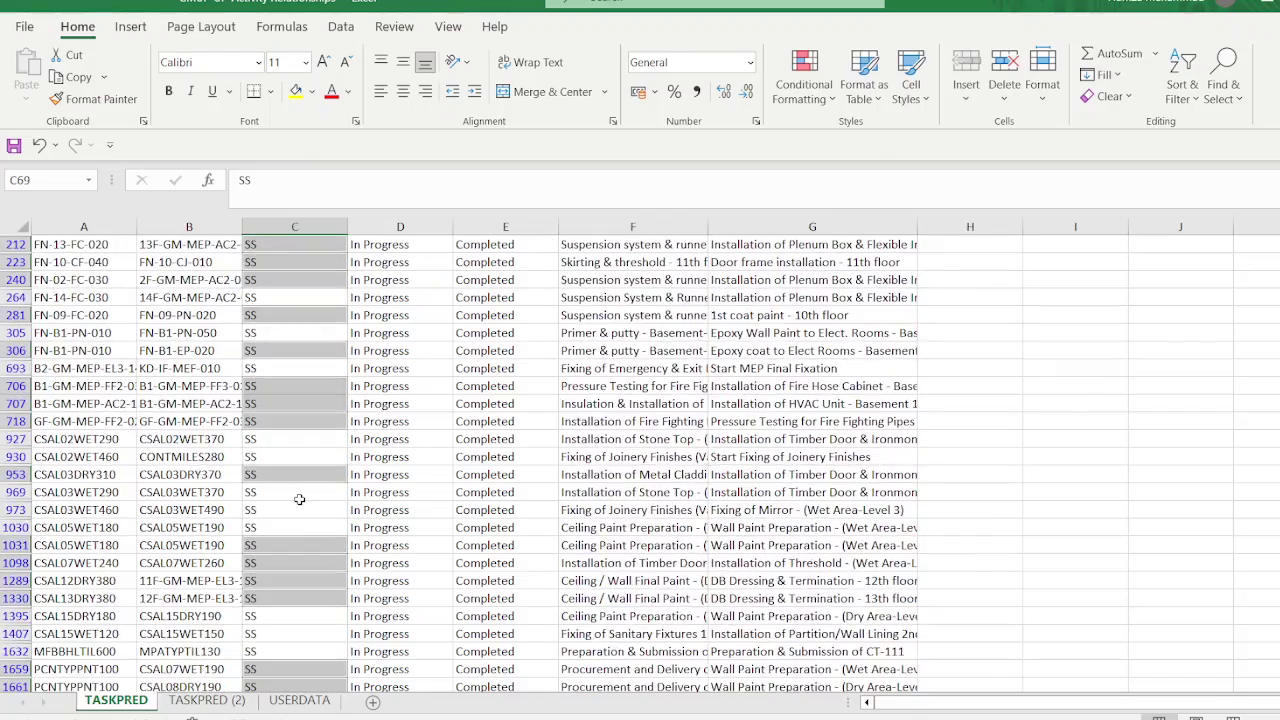
scroll(299, 499, down, 15)
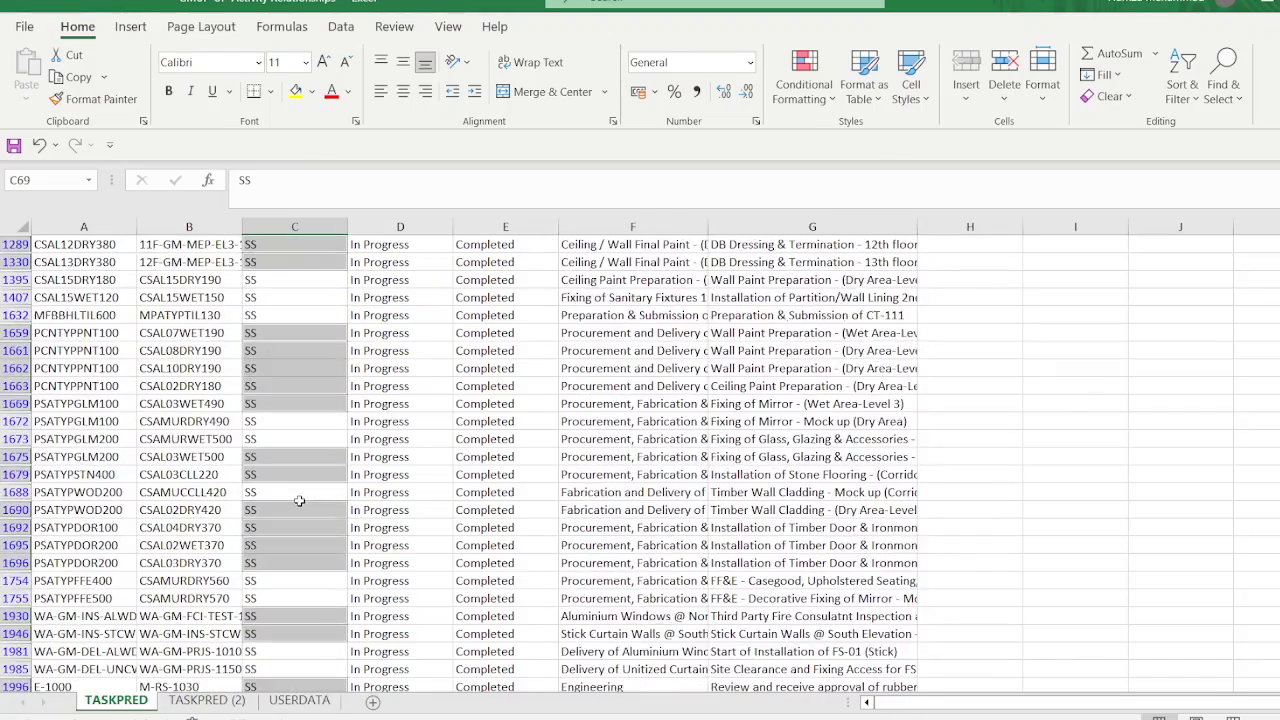
scroll(298, 537, down, 6)
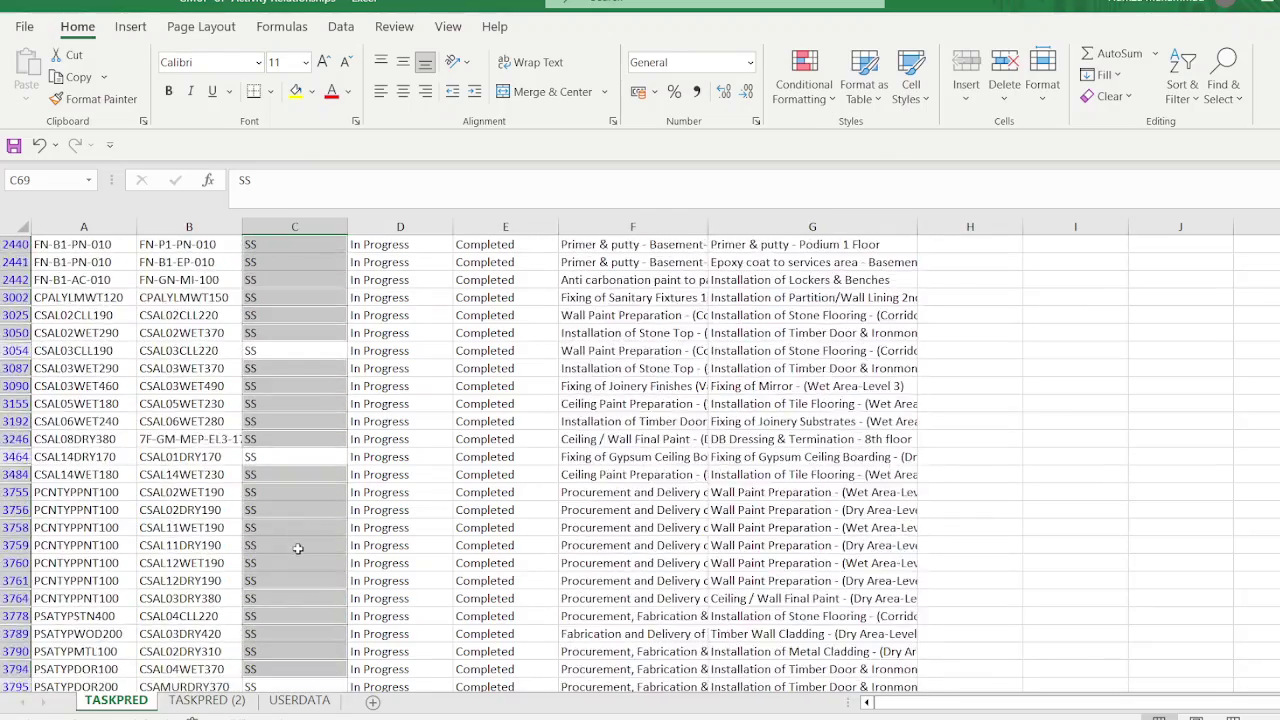
Step: Clear the predecessor and successor activity status filters and turn off filtering on the TASKPRED sheet
scroll(298, 540, up, 5)
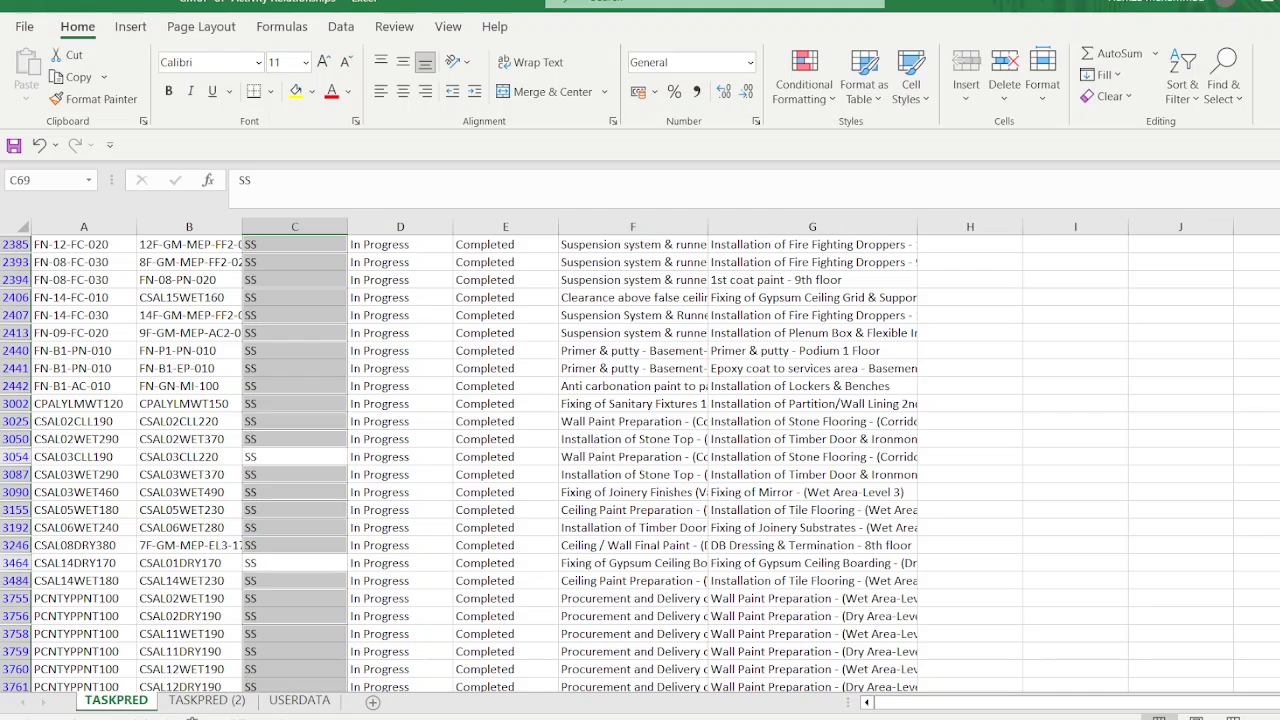
scroll(298, 540, up, 20)
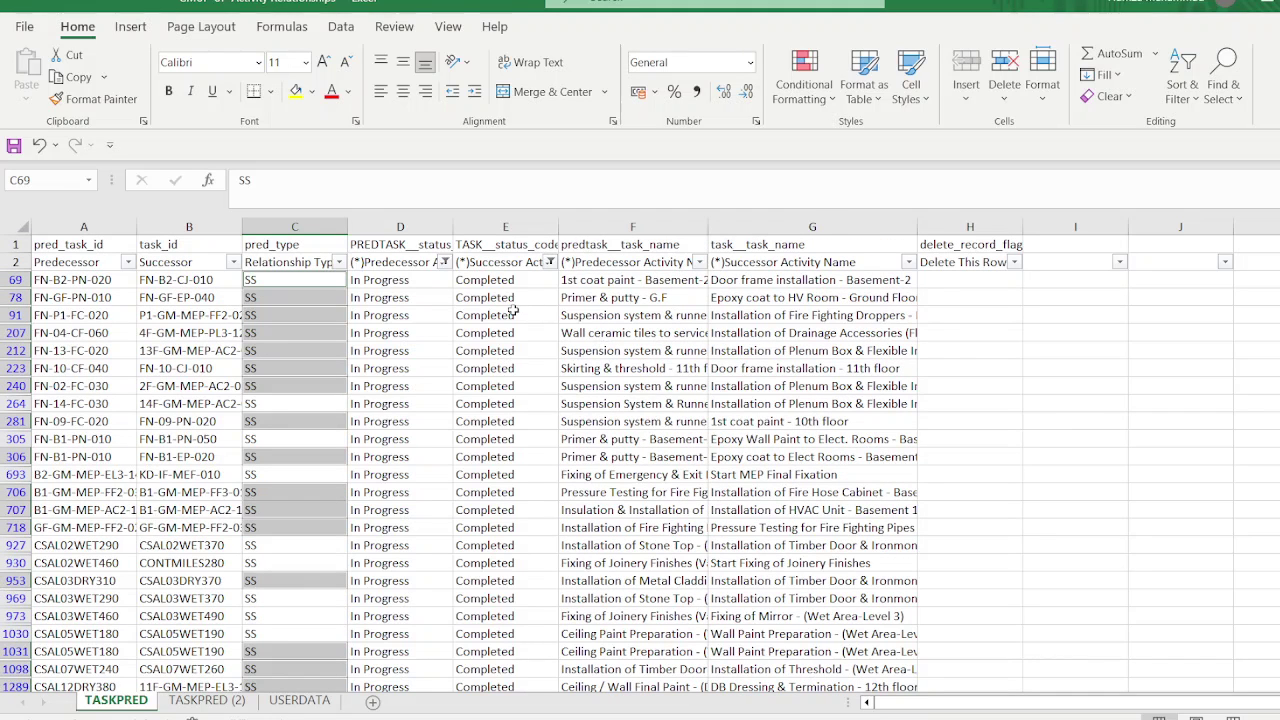
click(445, 262)
click(330, 385)
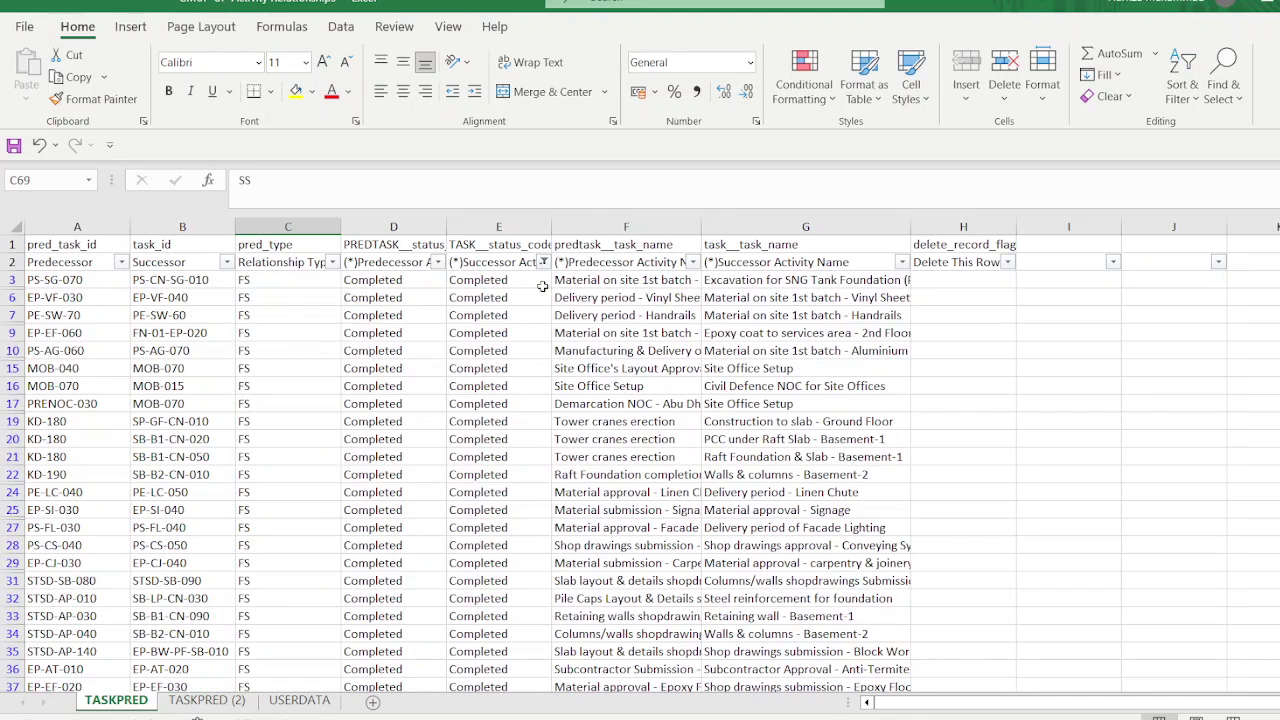
click(543, 262)
click(400, 384)
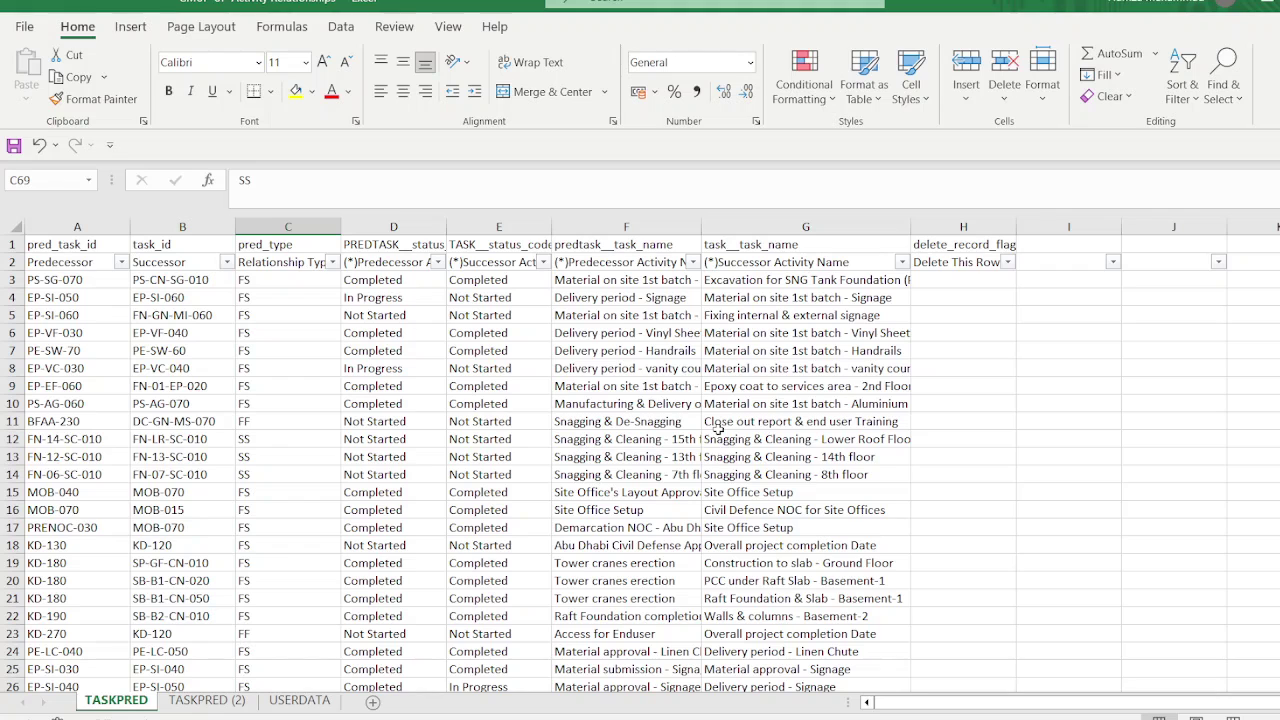
click(1183, 85)
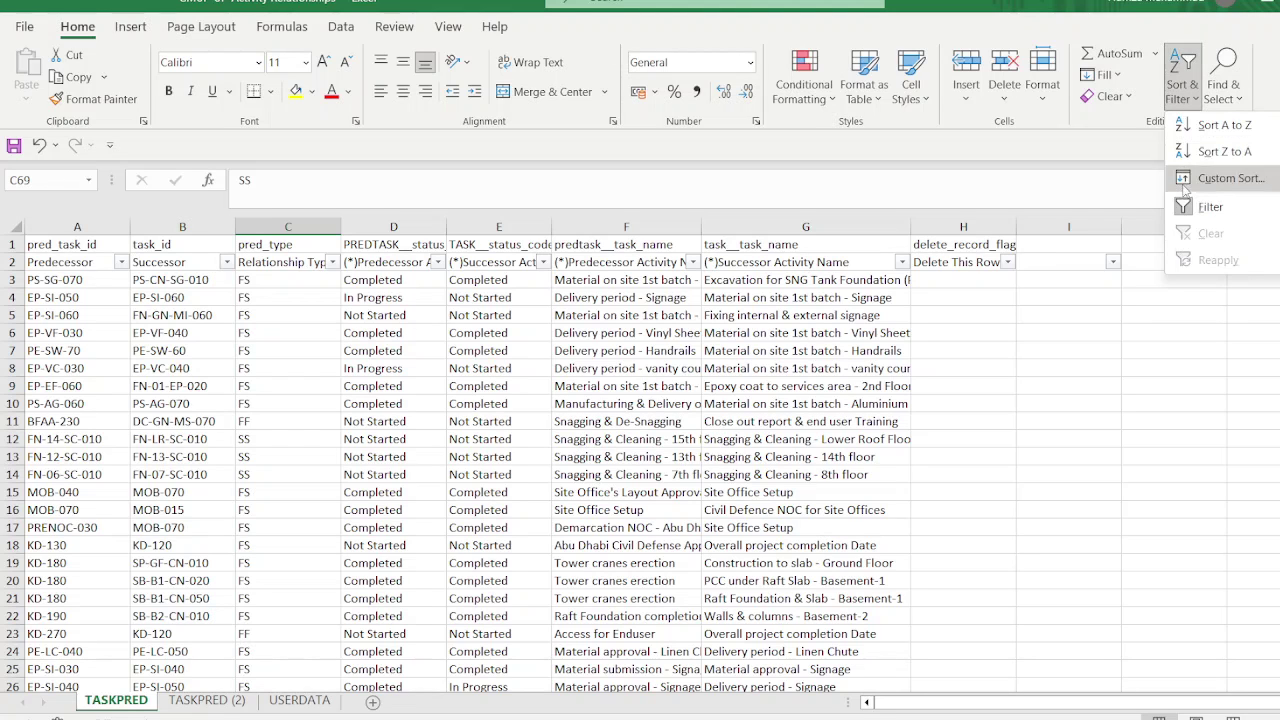
click(1185, 215)
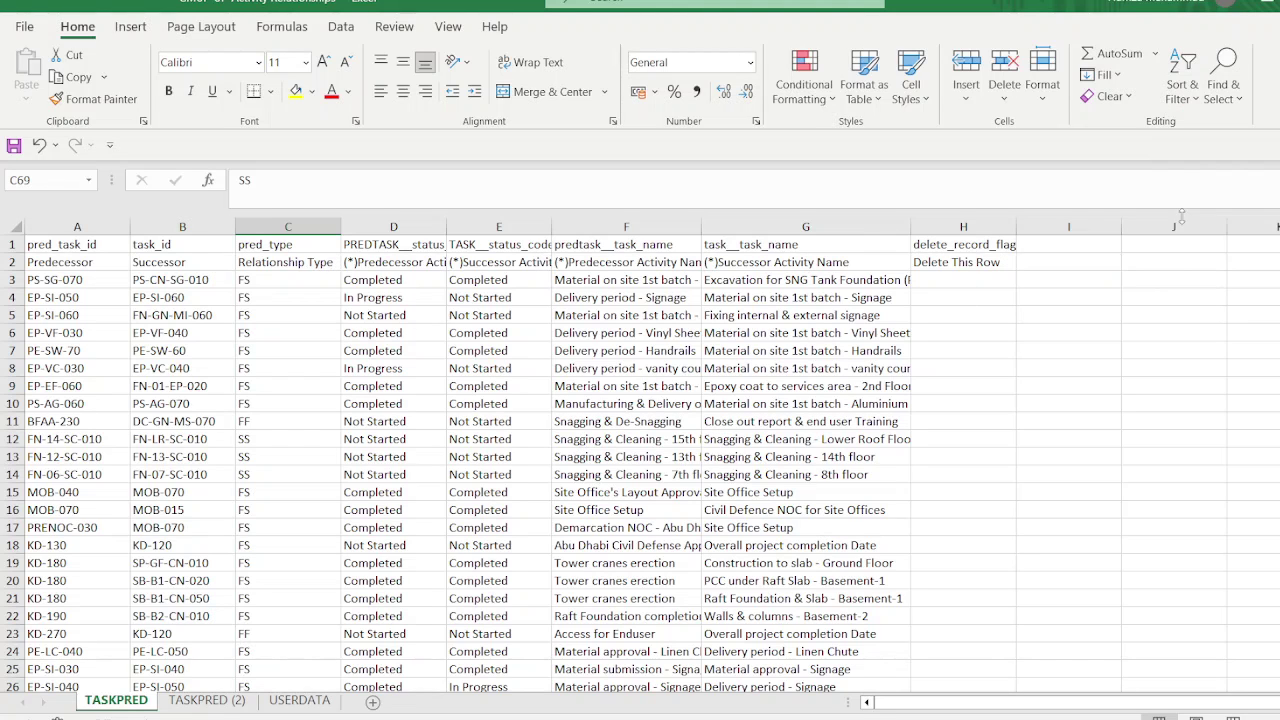
Step: Delete the empty rows 17048 to 17056 between the original relationships and the first block flagged D
scroll(140, 555, down, 3)
click(80, 581)
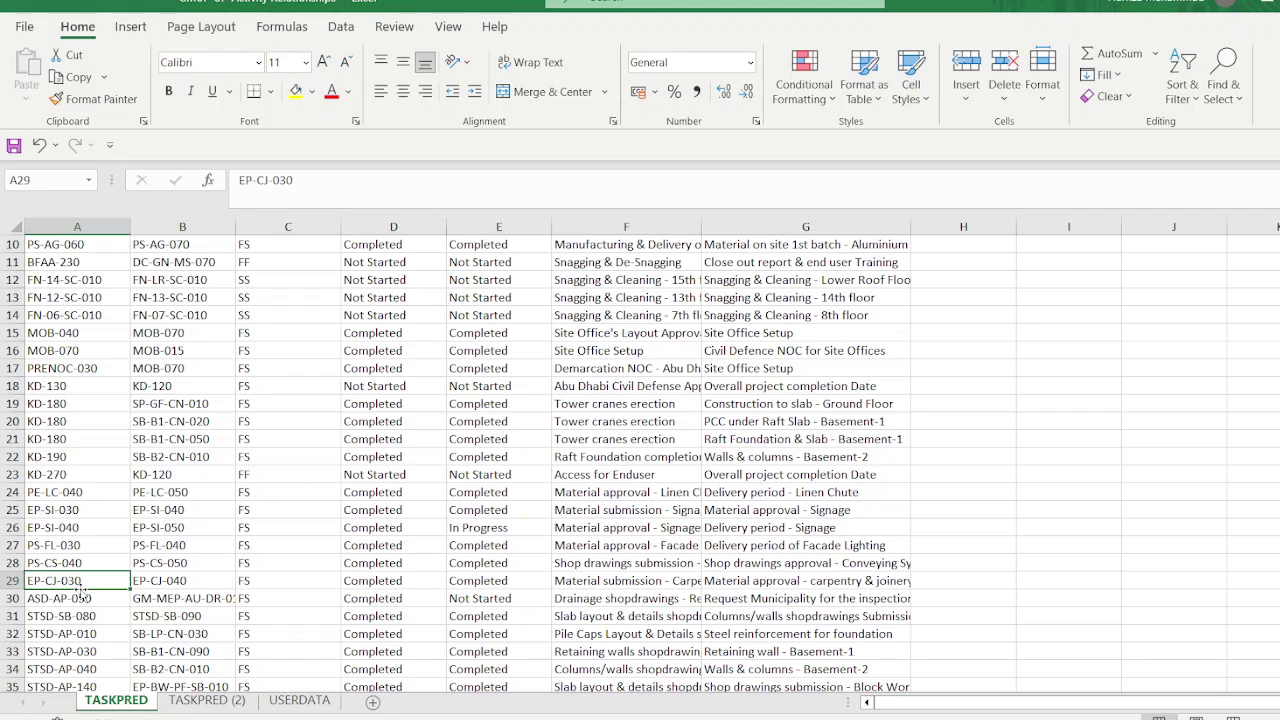
key(ctrl+Down)
scroll(65, 640, down, 7)
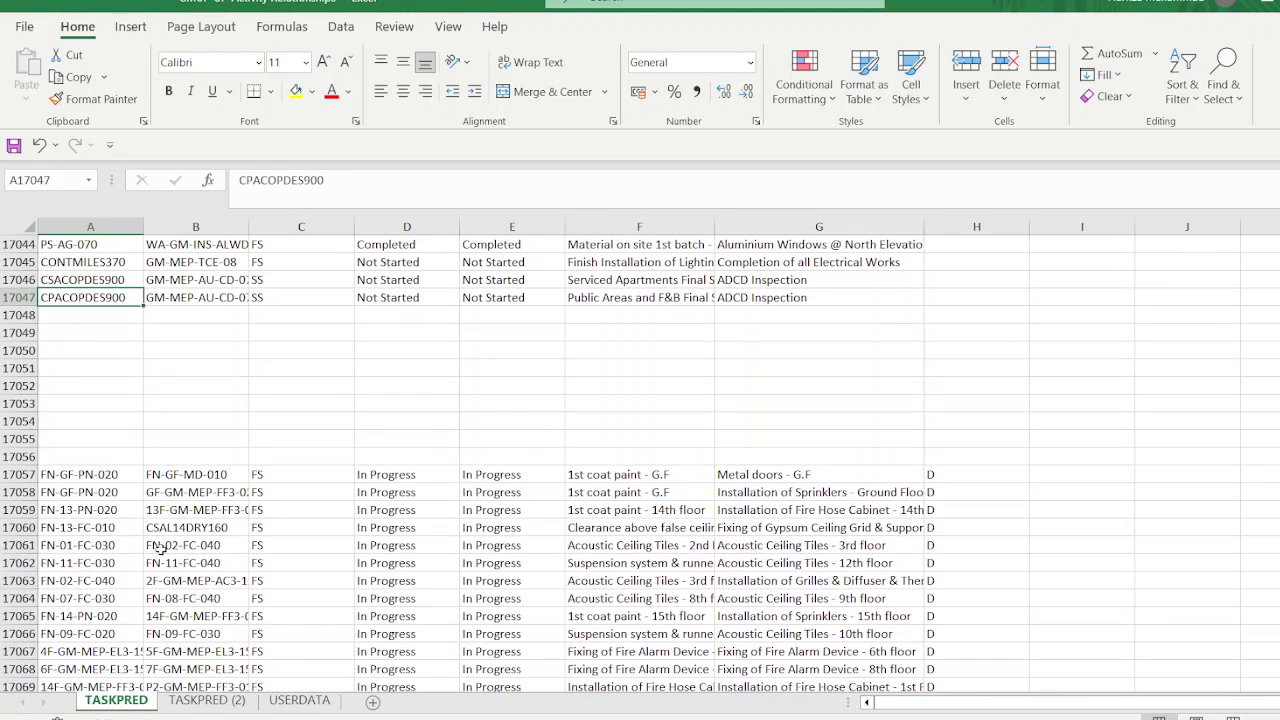
drag(20, 315, 10, 452)
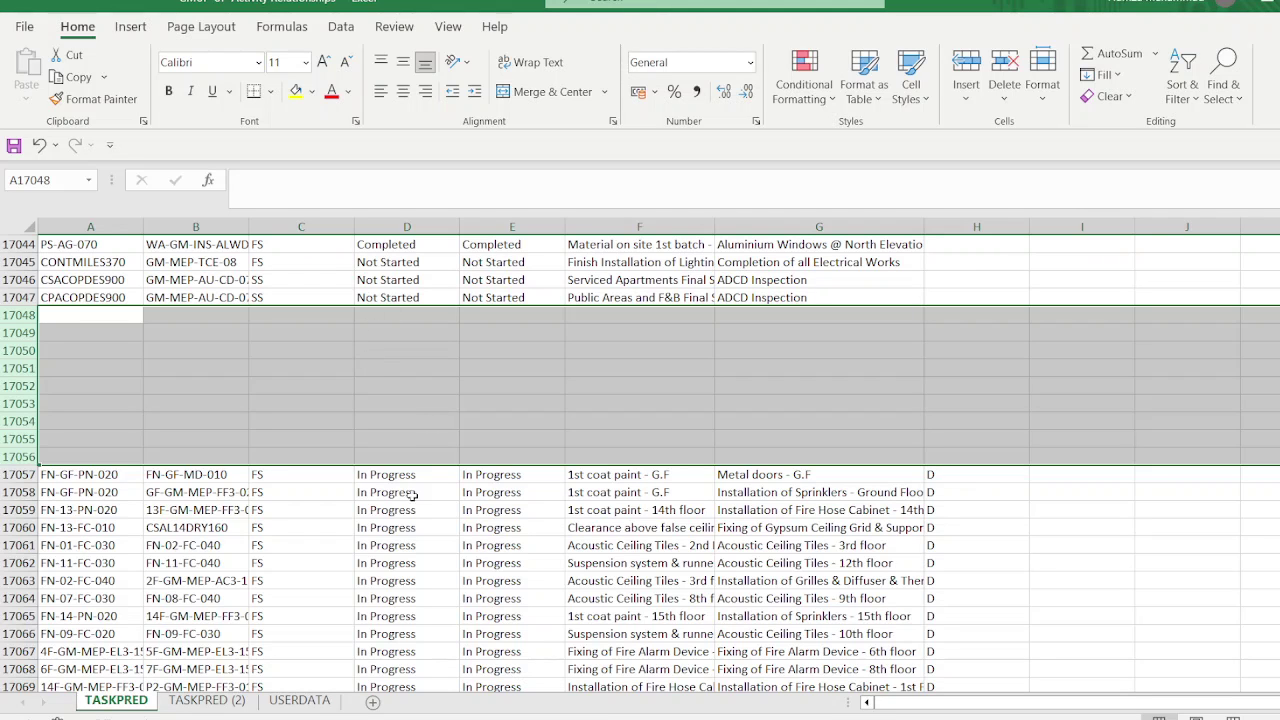
scroll(356, 396, up, 3)
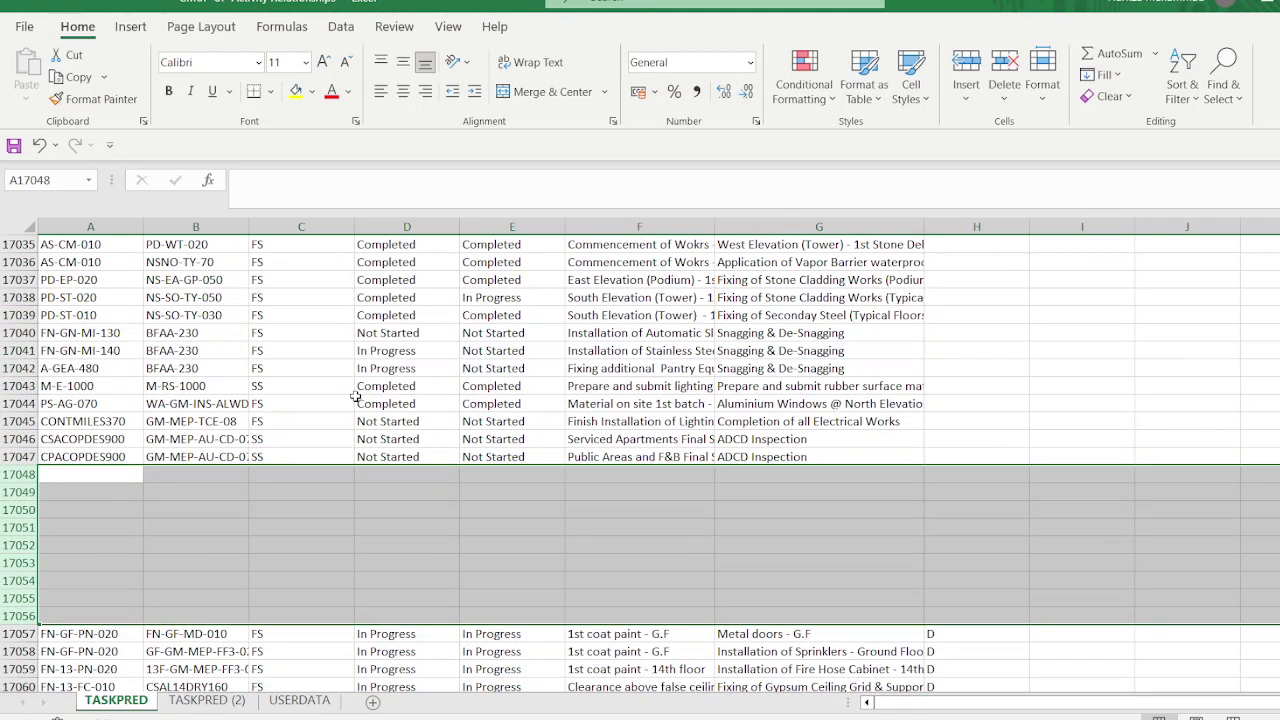
scroll(356, 396, down, 2)
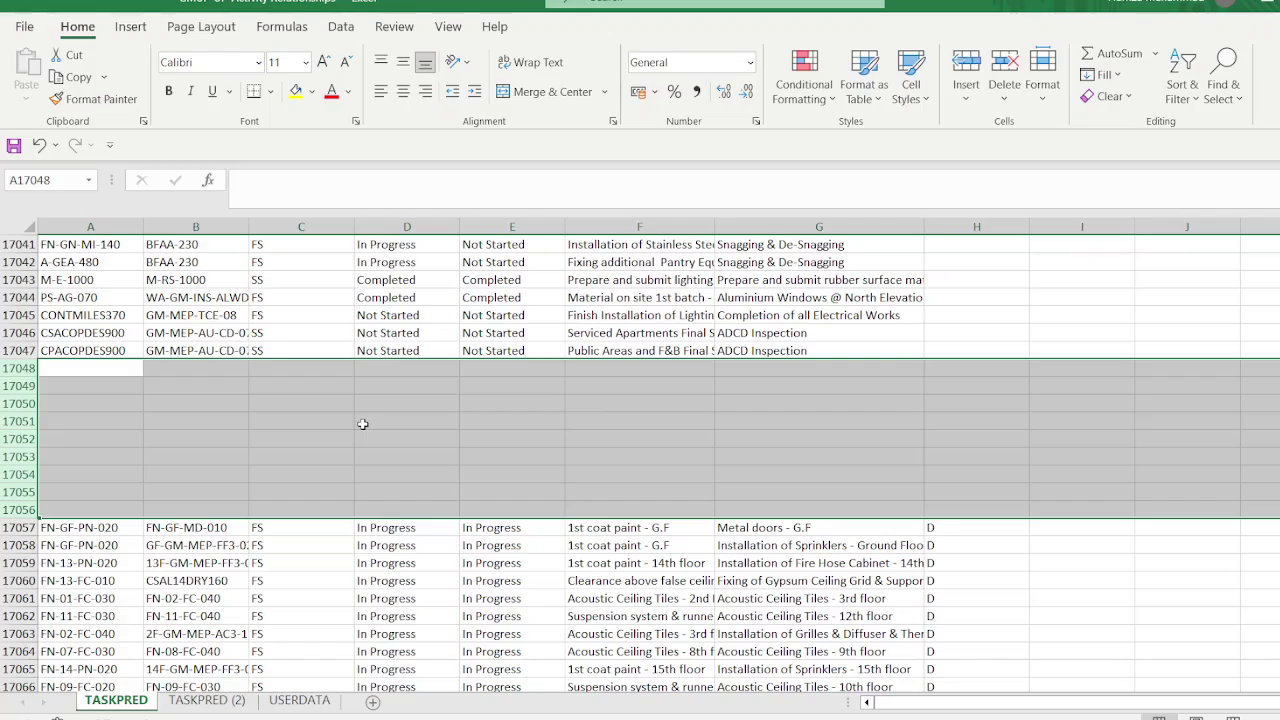
right_click(363, 424)
click(430, 276)
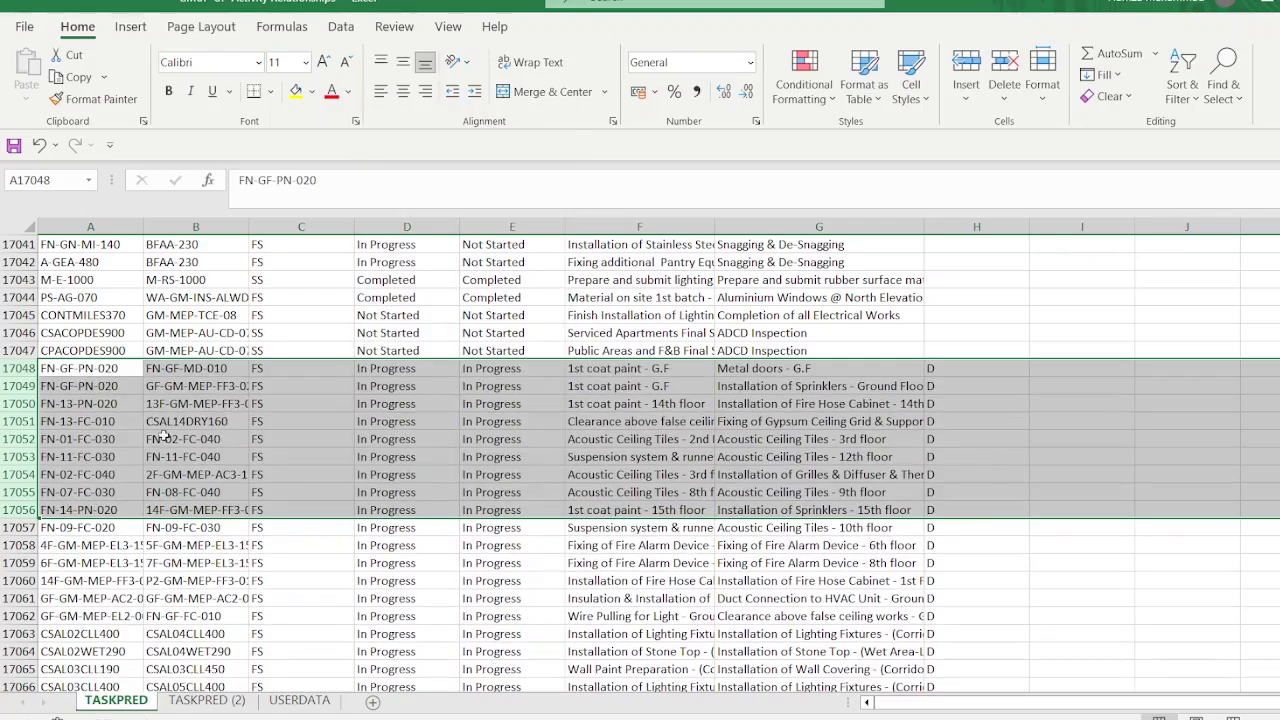
Step: Delete the empty rows 17474 to 17480 between the first and second flagged blocks
click(115, 426)
key(ctrl+Down)
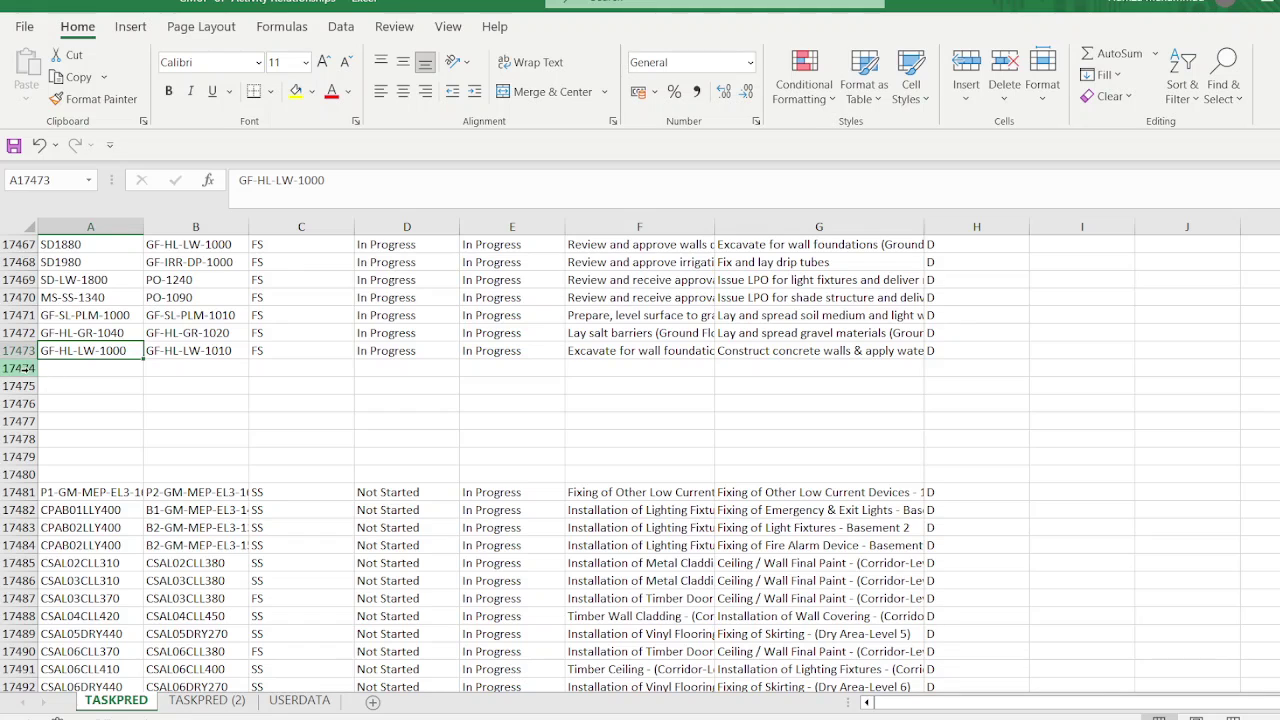
drag(19, 368, 16, 483)
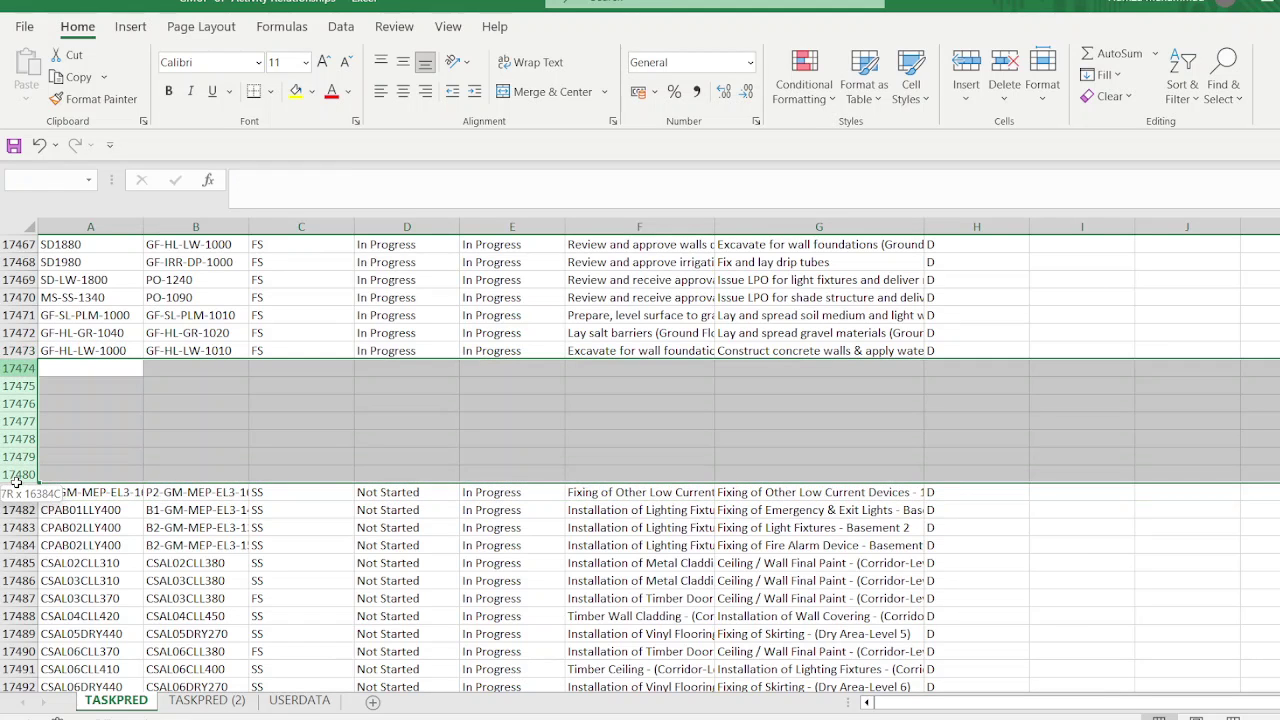
right_click(97, 430)
click(158, 277)
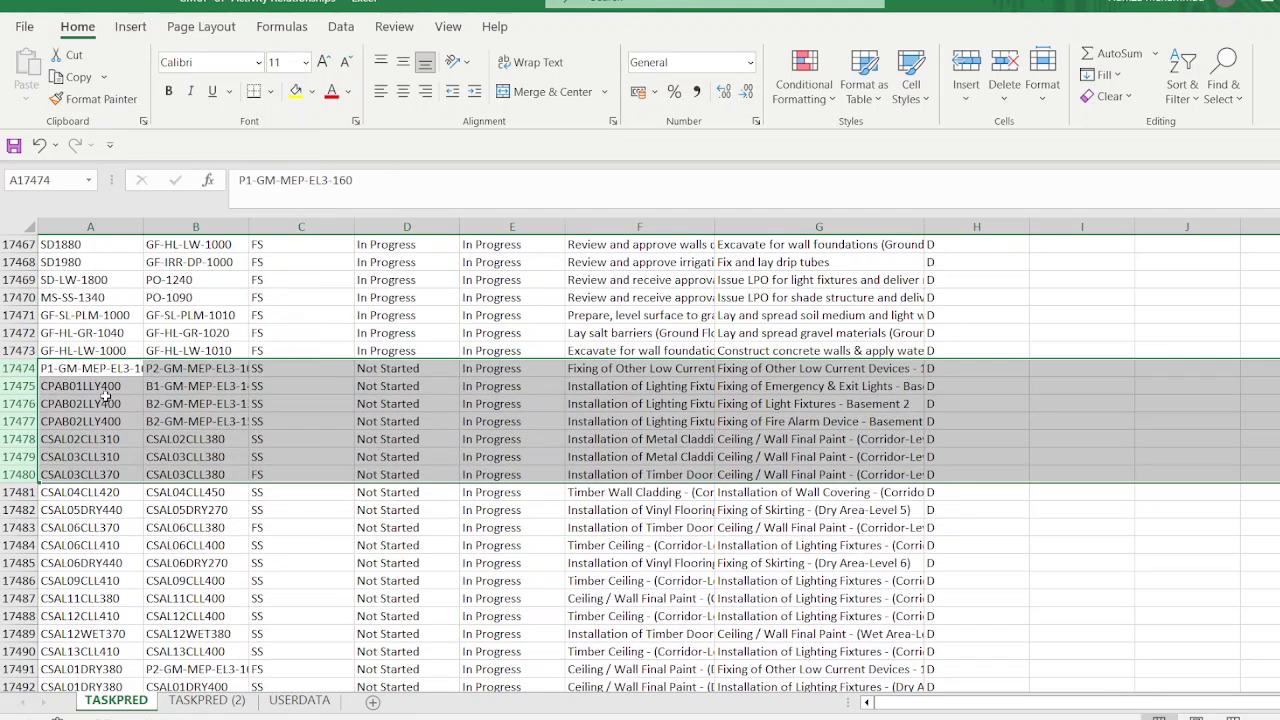
Step: Delete the empty rows 17664 to 17670 before the last flagged block, and check for gaps down to the final data row
click(95, 403)
key(ctrl+Down)
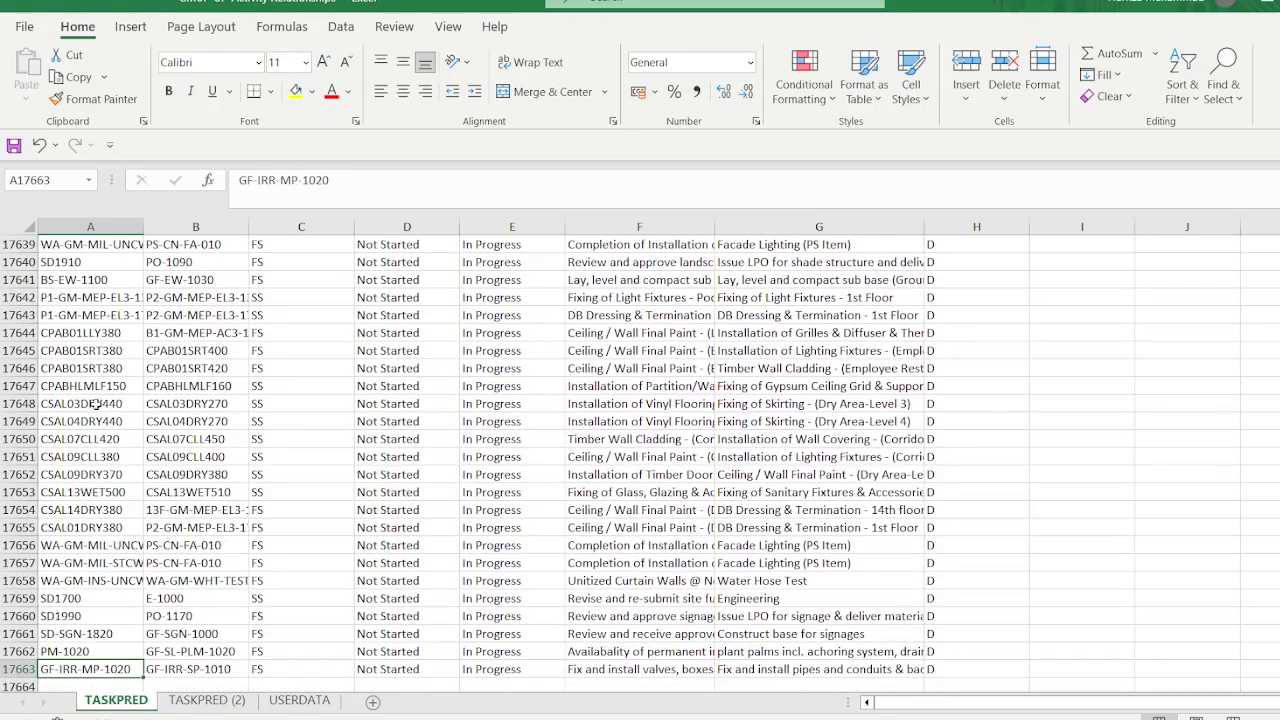
scroll(170, 468, down, 6)
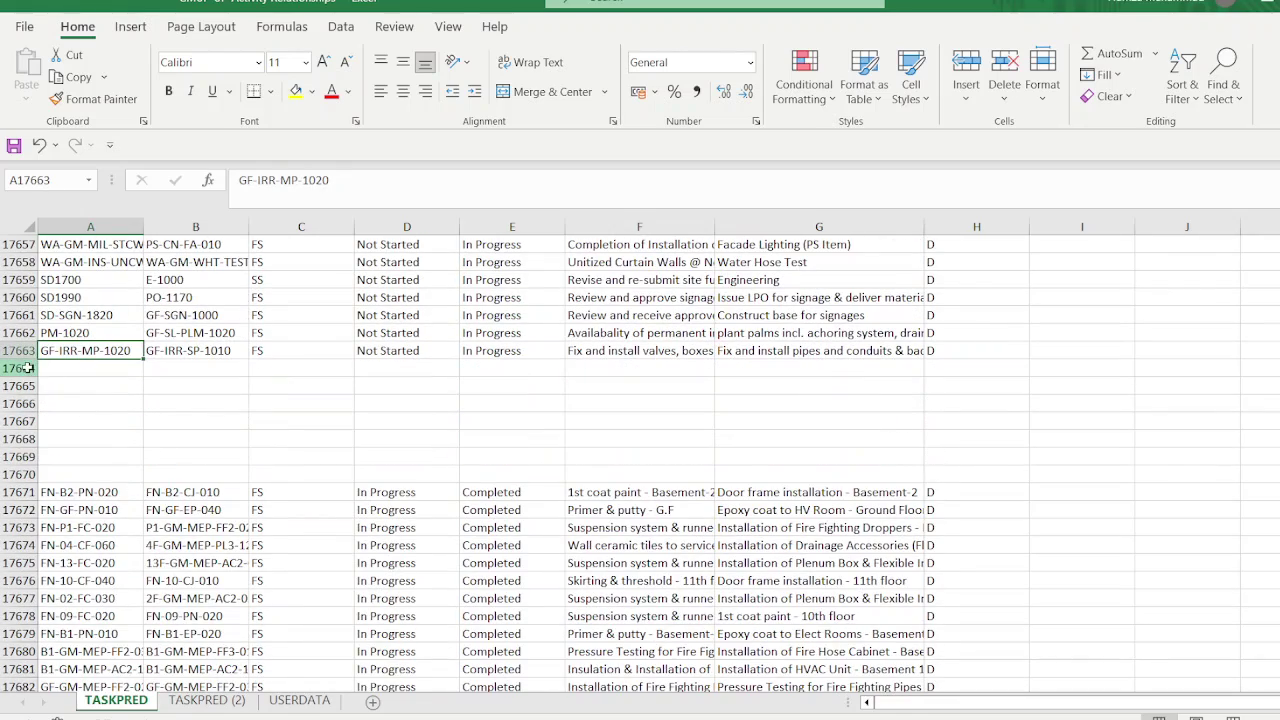
drag(30, 368, 30, 472)
right_click(92, 437)
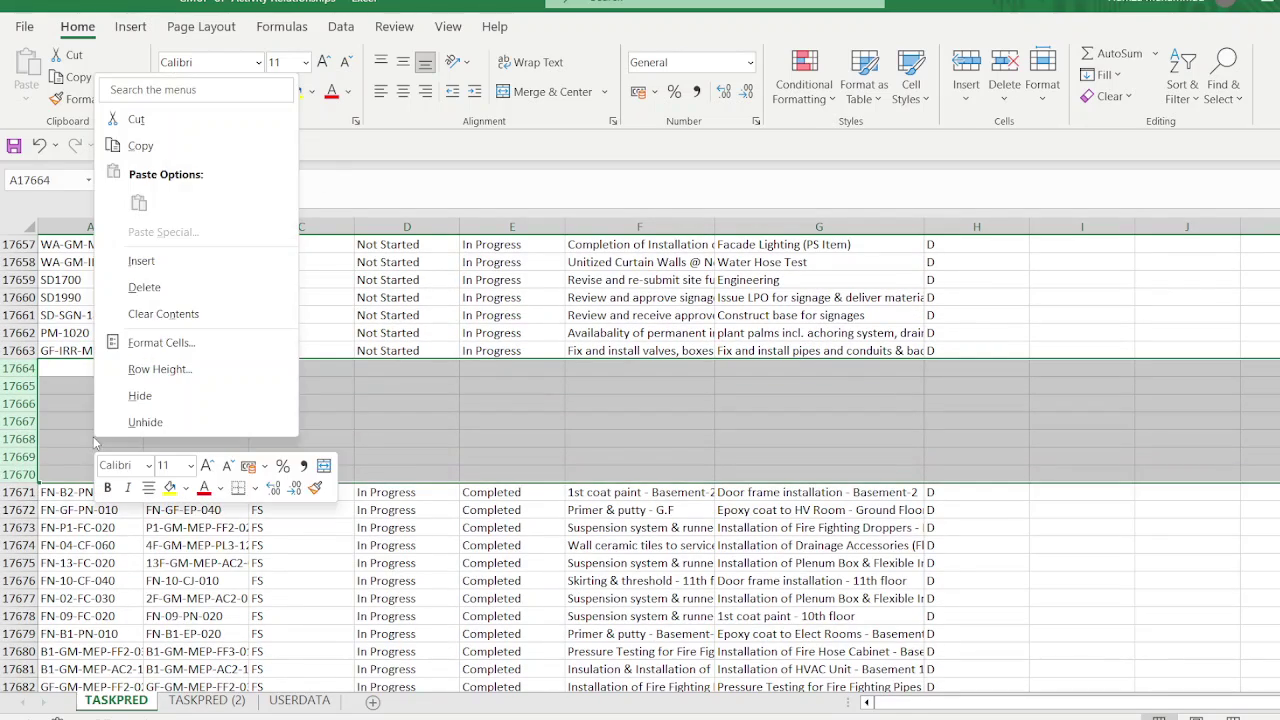
click(147, 284)
click(106, 510)
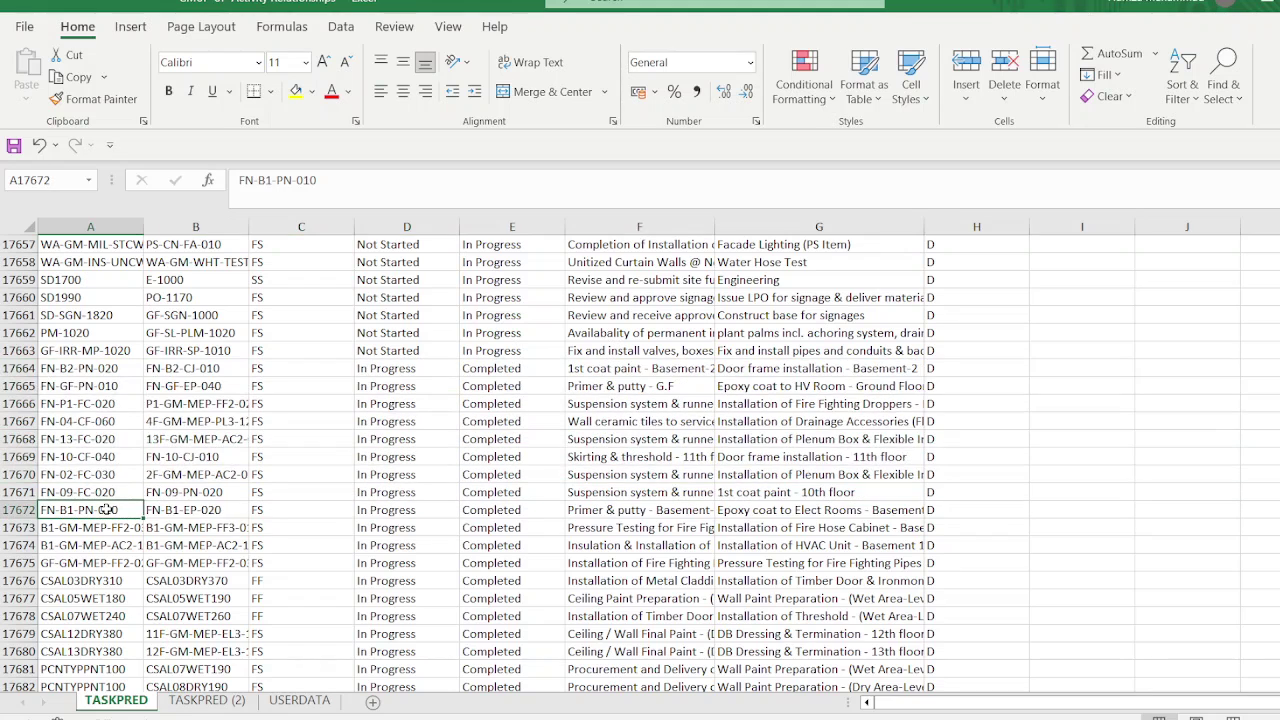
key(ctrl+Down)
key(ctrl+Down)
key(ctrl+Up)
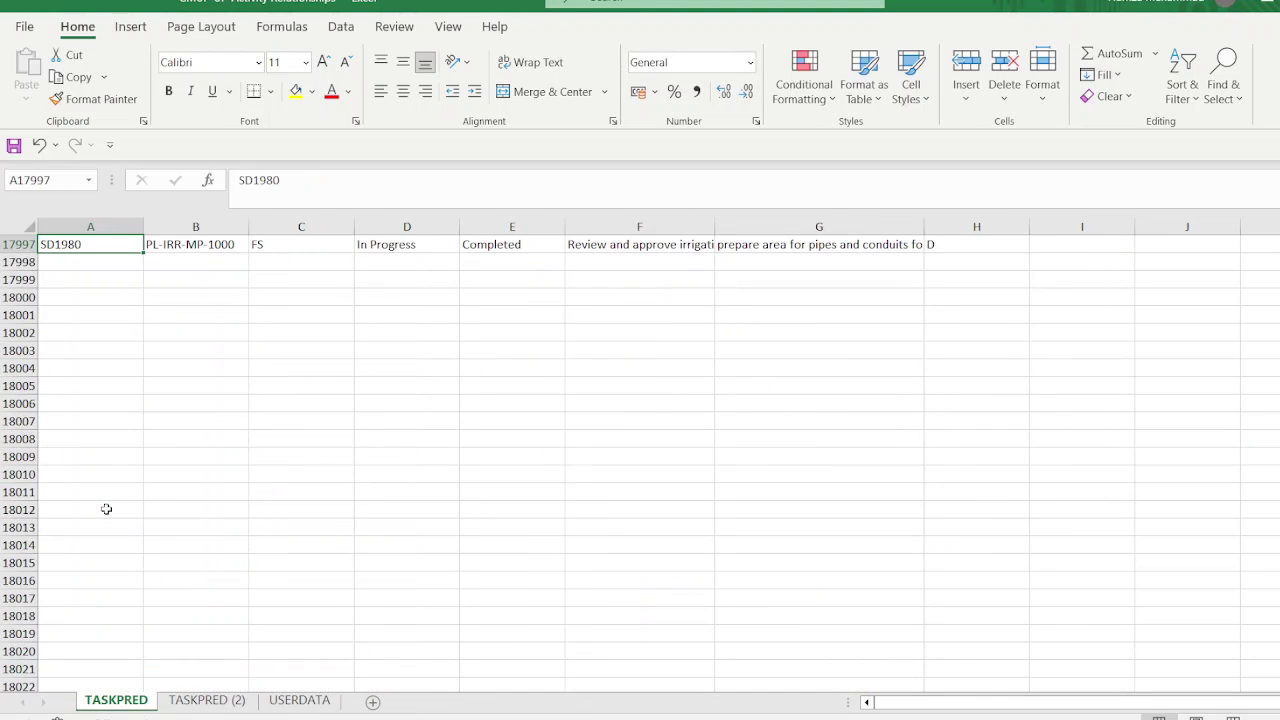
Step: Delete the backup sheet TASKPRED (2) from the workbook and return to the TASKPRED sheet
click(209, 703)
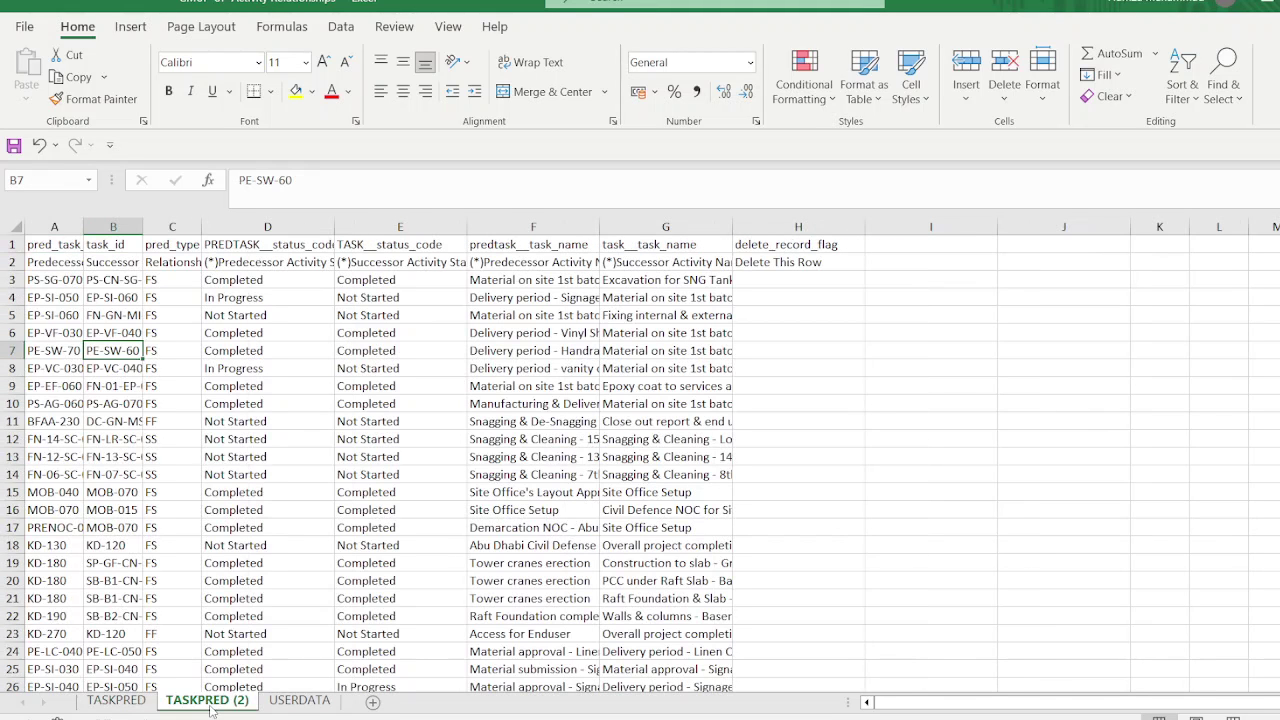
right_click(209, 703)
click(261, 473)
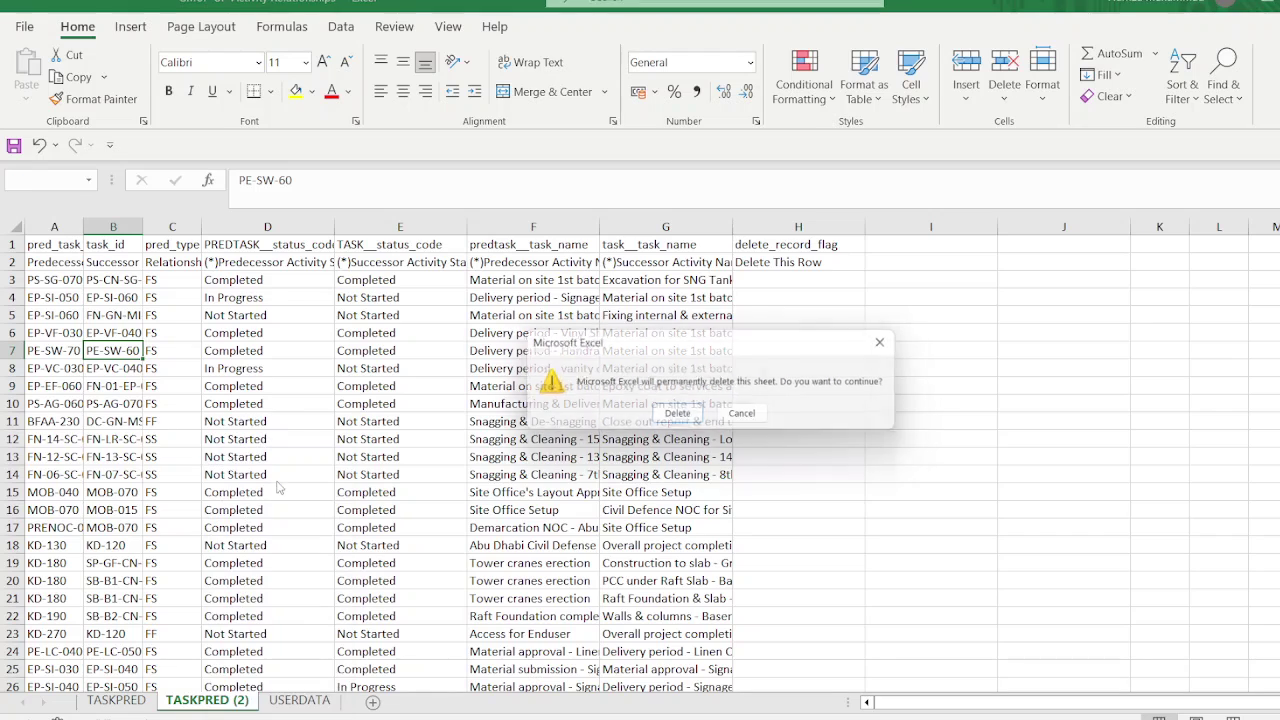
click(679, 417)
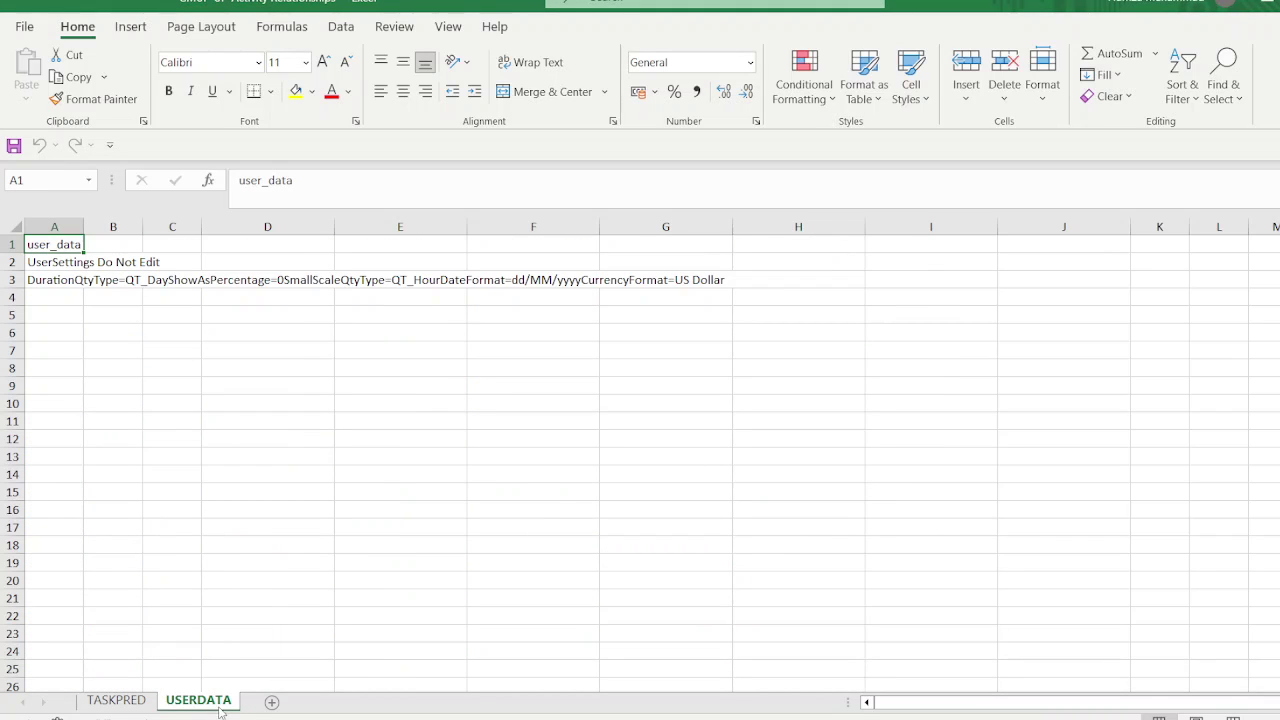
click(135, 705)
scroll(177, 669, up, 20)
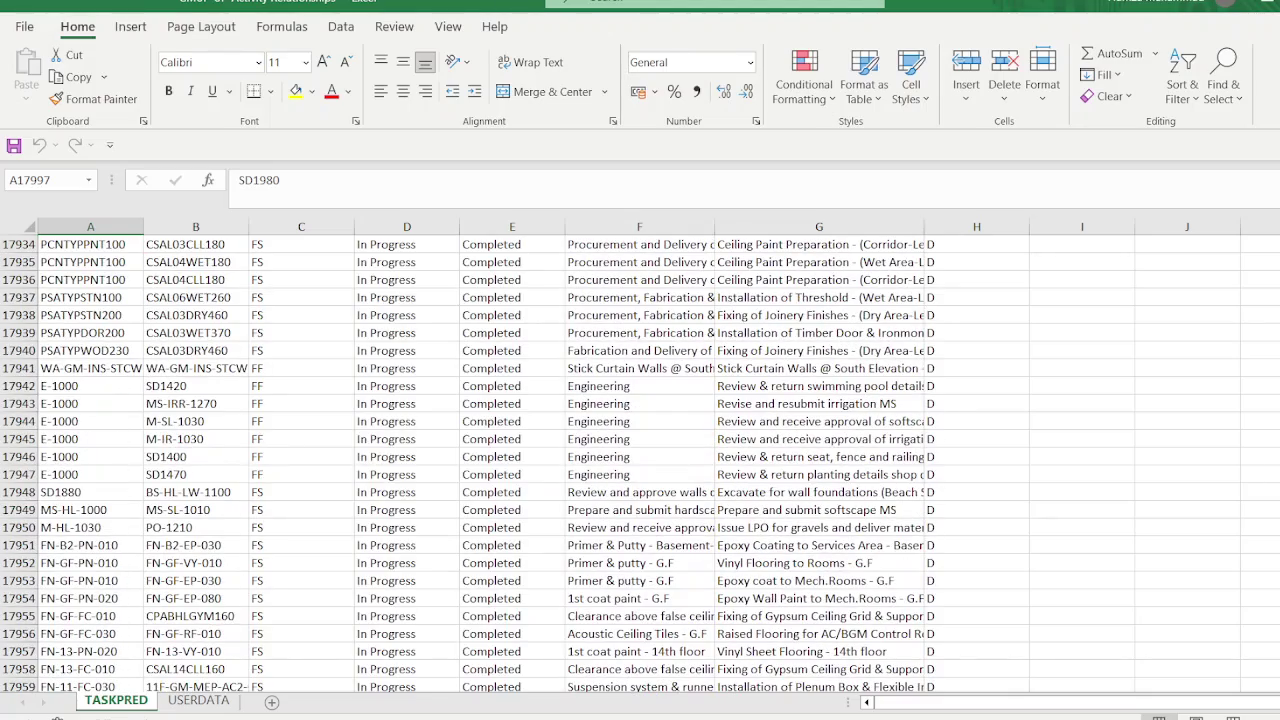
scroll(157, 241, up, 20)
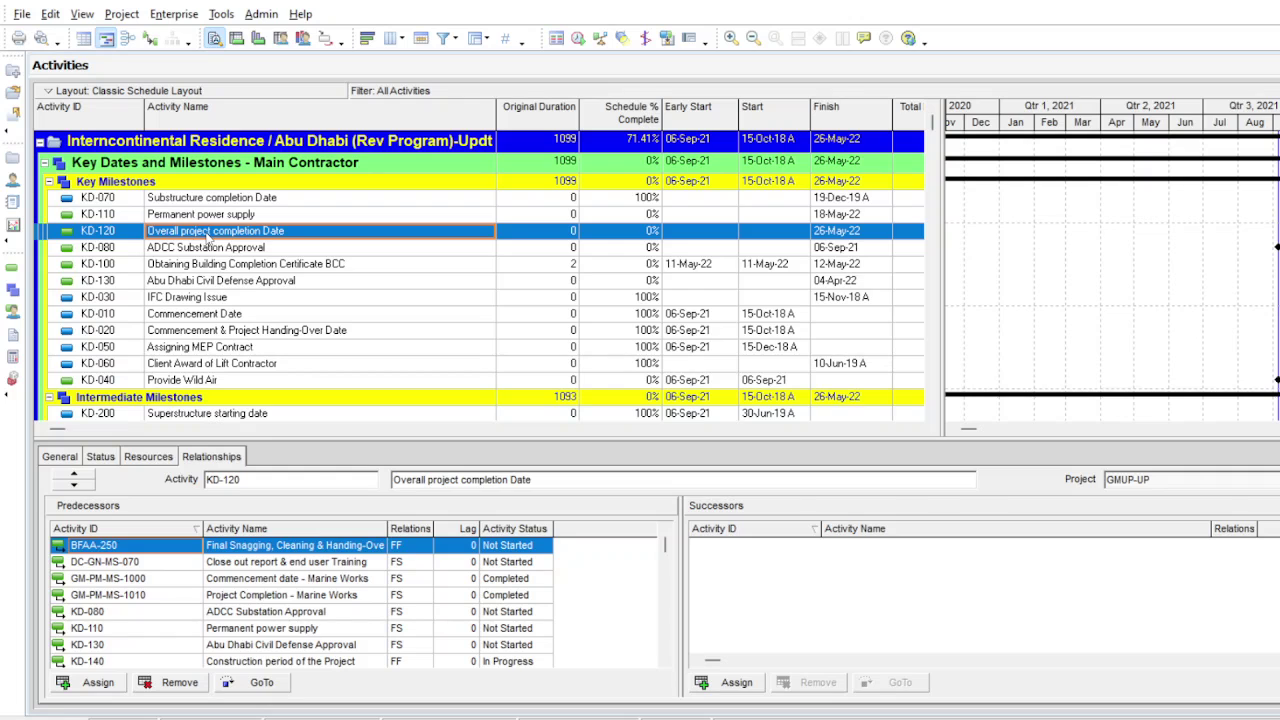
Step: Switch to Primavera P6 and check the number of out-of-sequence activities in the schedule log, without rescheduling
key(F9)
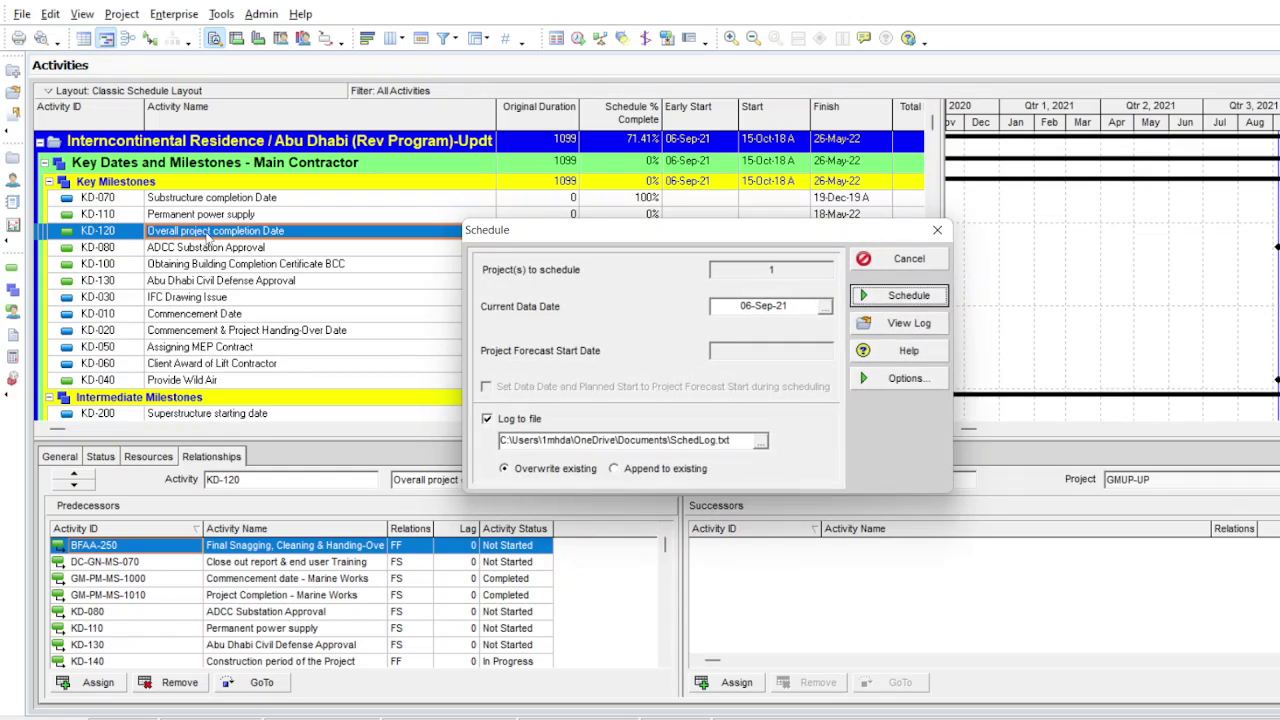
click(908, 323)
scroll(824, 370, down, 7)
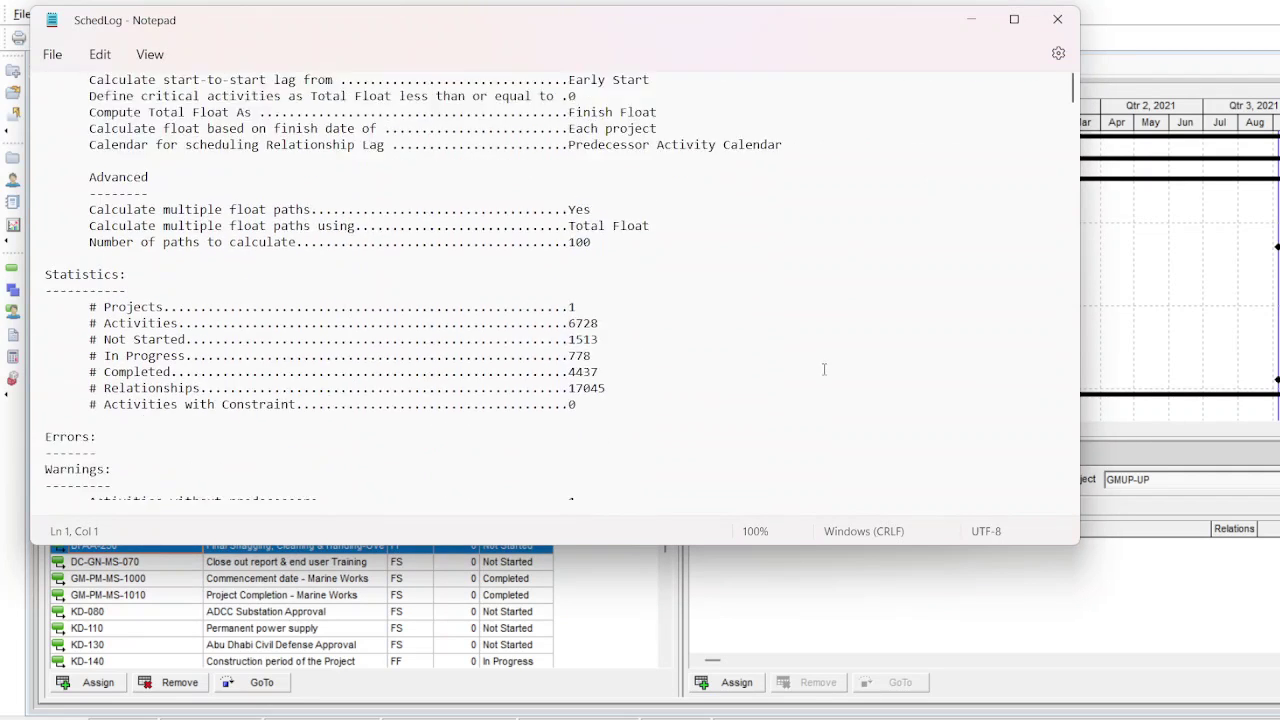
scroll(824, 370, down, 5)
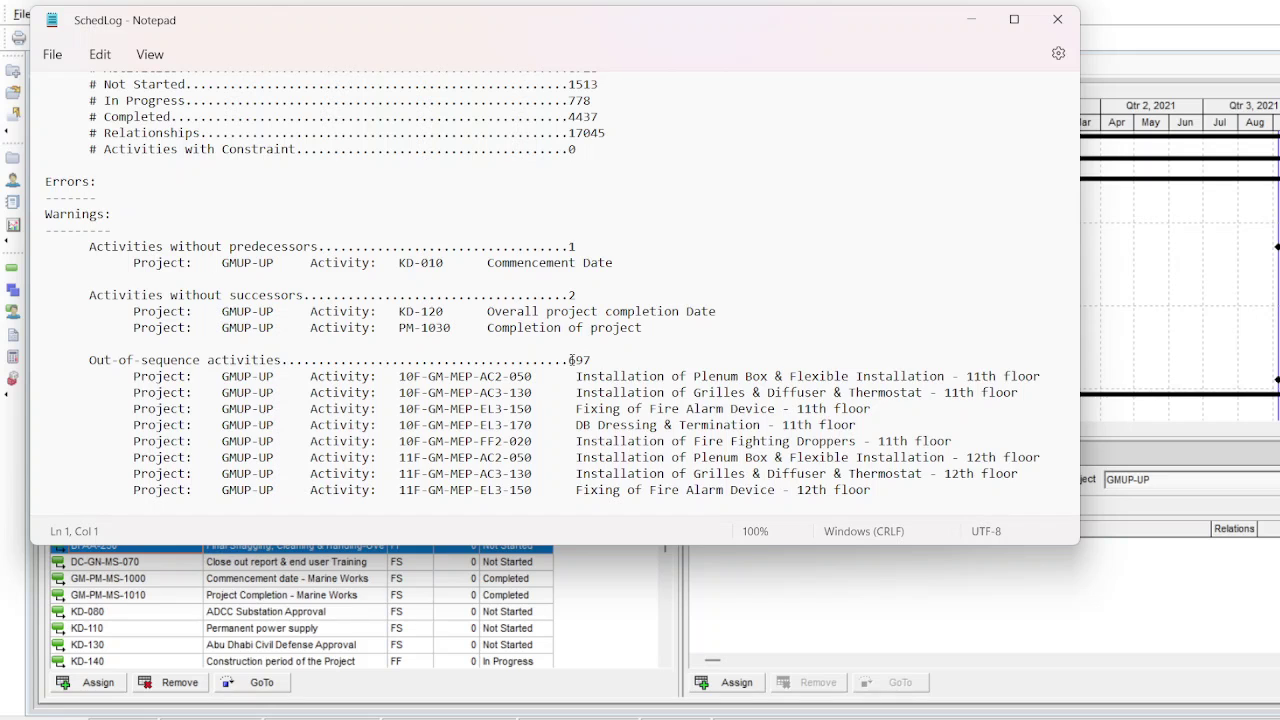
double_click(573, 360)
click(1056, 21)
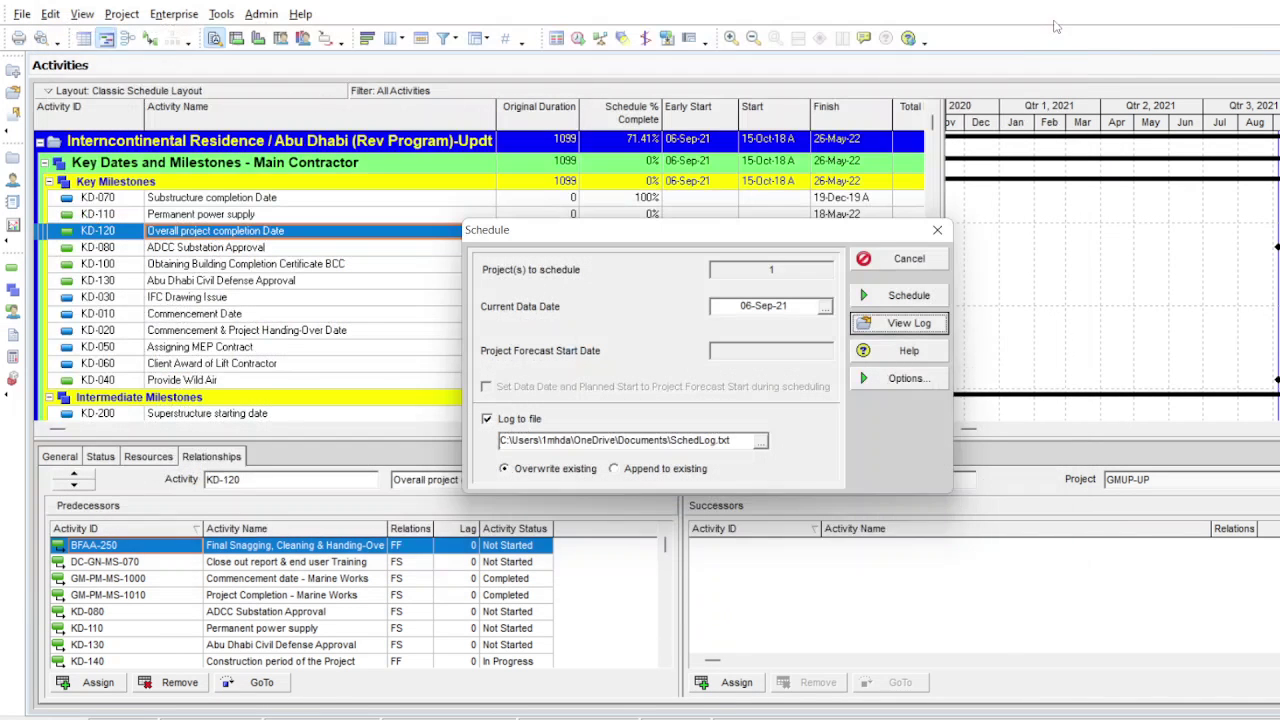
click(900, 258)
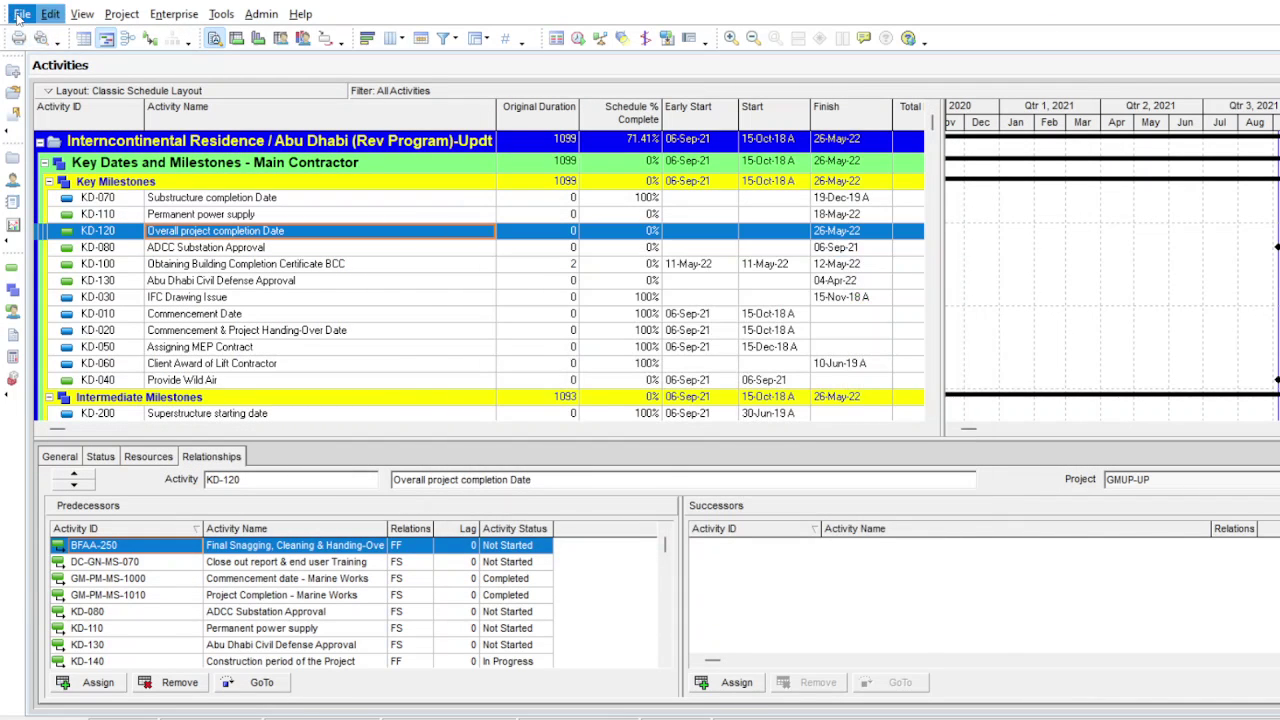
Step: Start an import in Spreadsheet (XLSX) format and choose the file GMUP-UP-Activity Relationships from the 001-RAPM folder
click(19, 17)
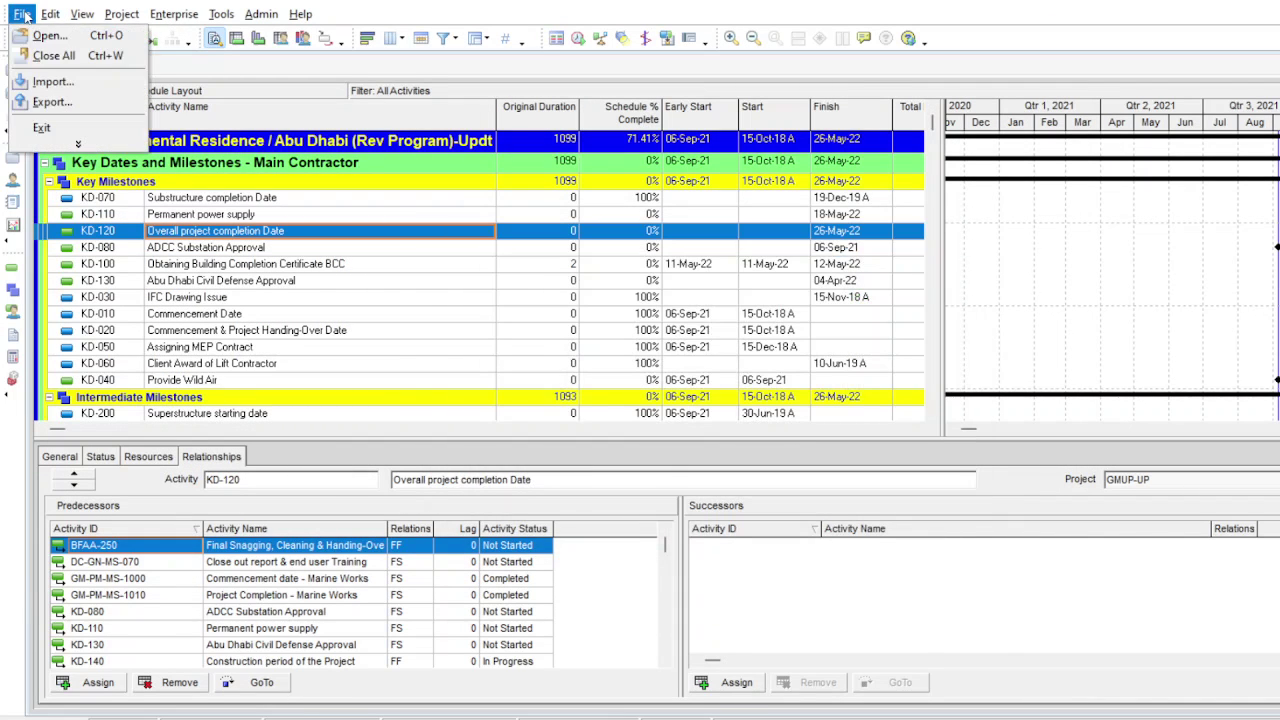
click(52, 82)
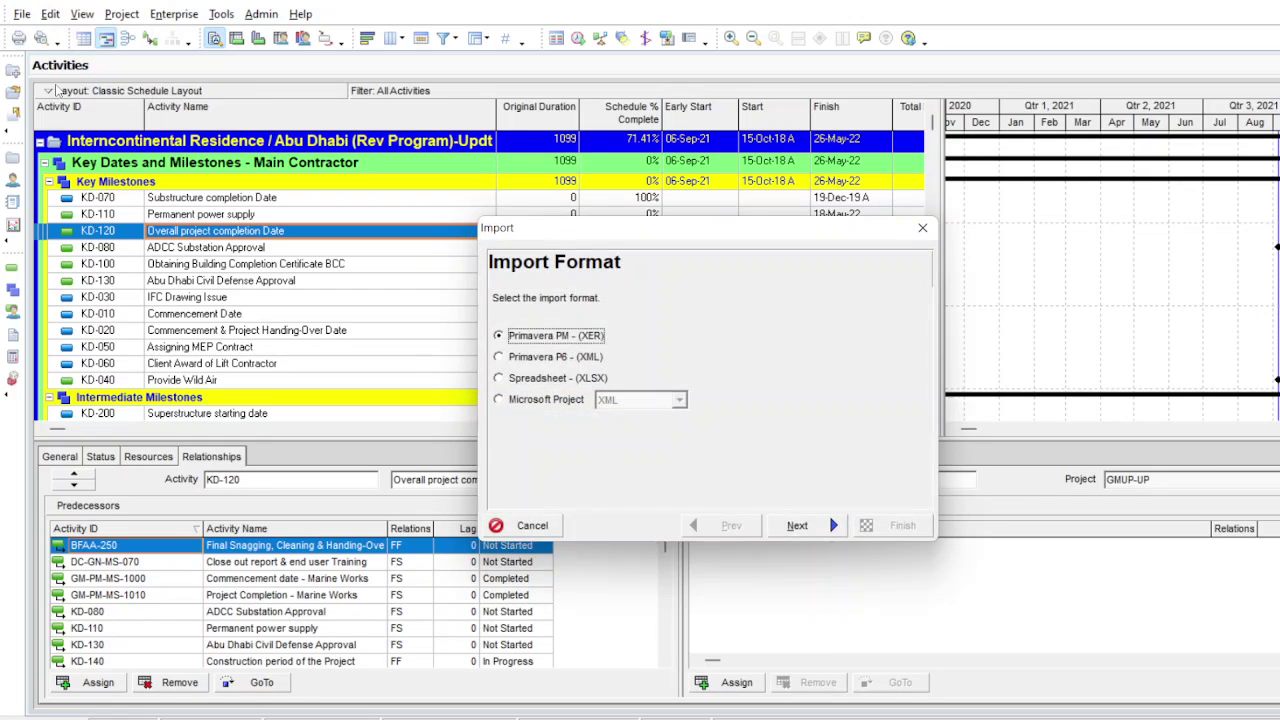
click(530, 379)
click(797, 525)
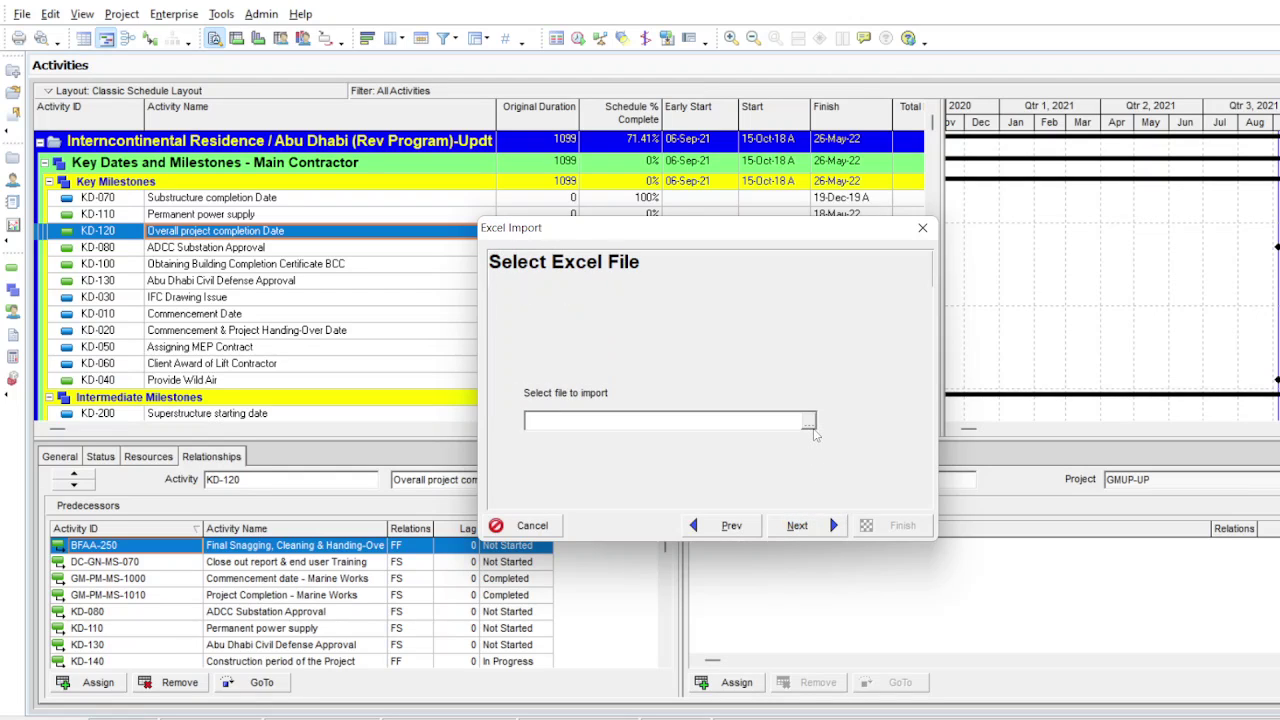
click(812, 426)
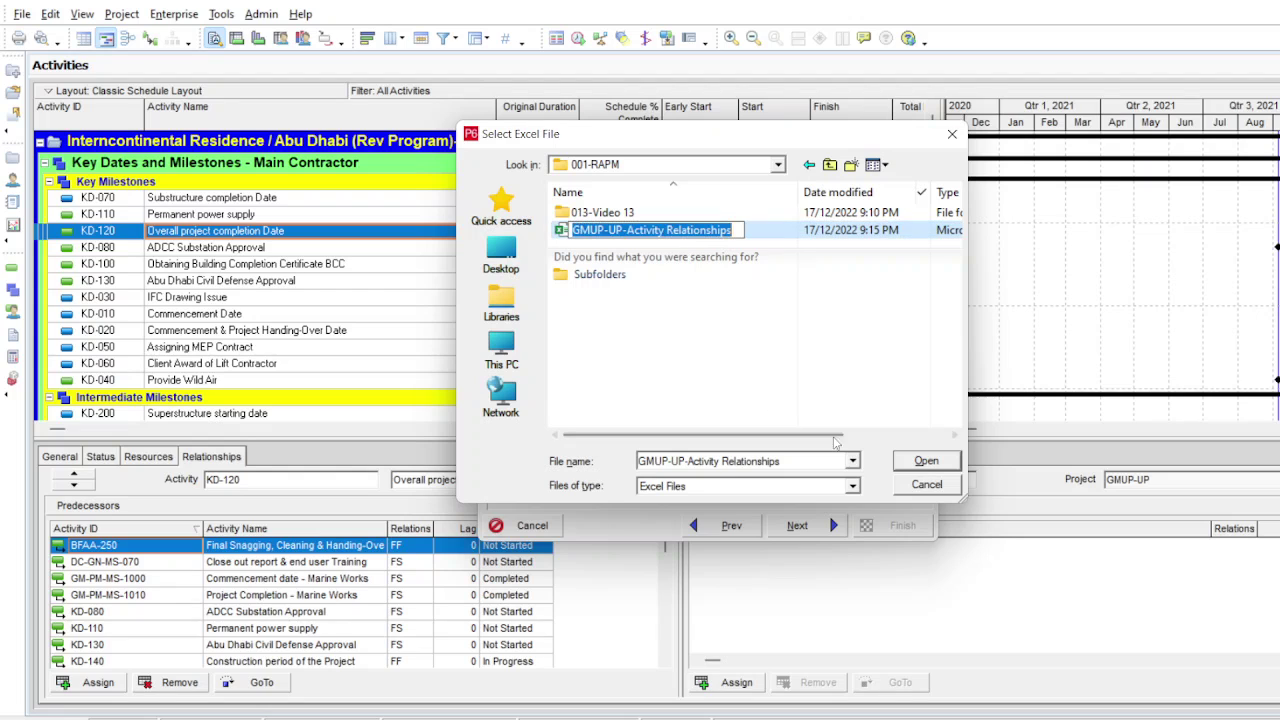
click(927, 465)
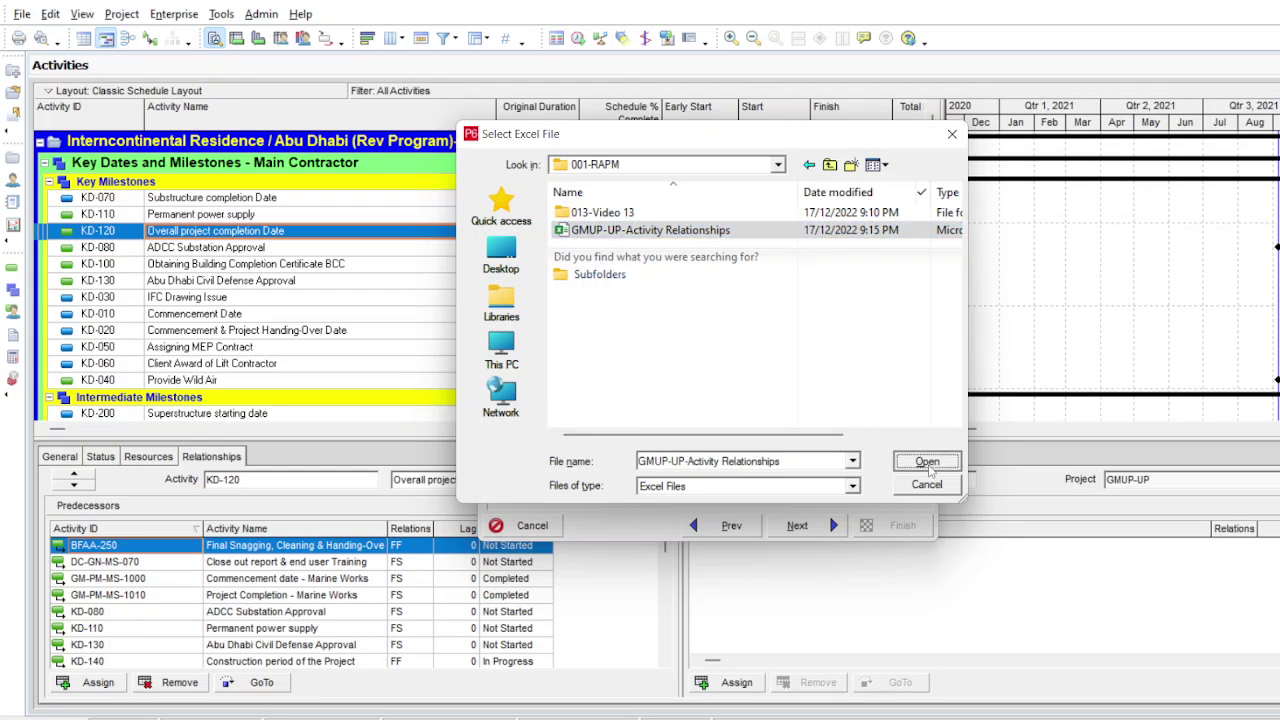
Step: Import the file's Activity Relationships as an update of the existing project GMUP-UP, and close the import result
click(809, 528)
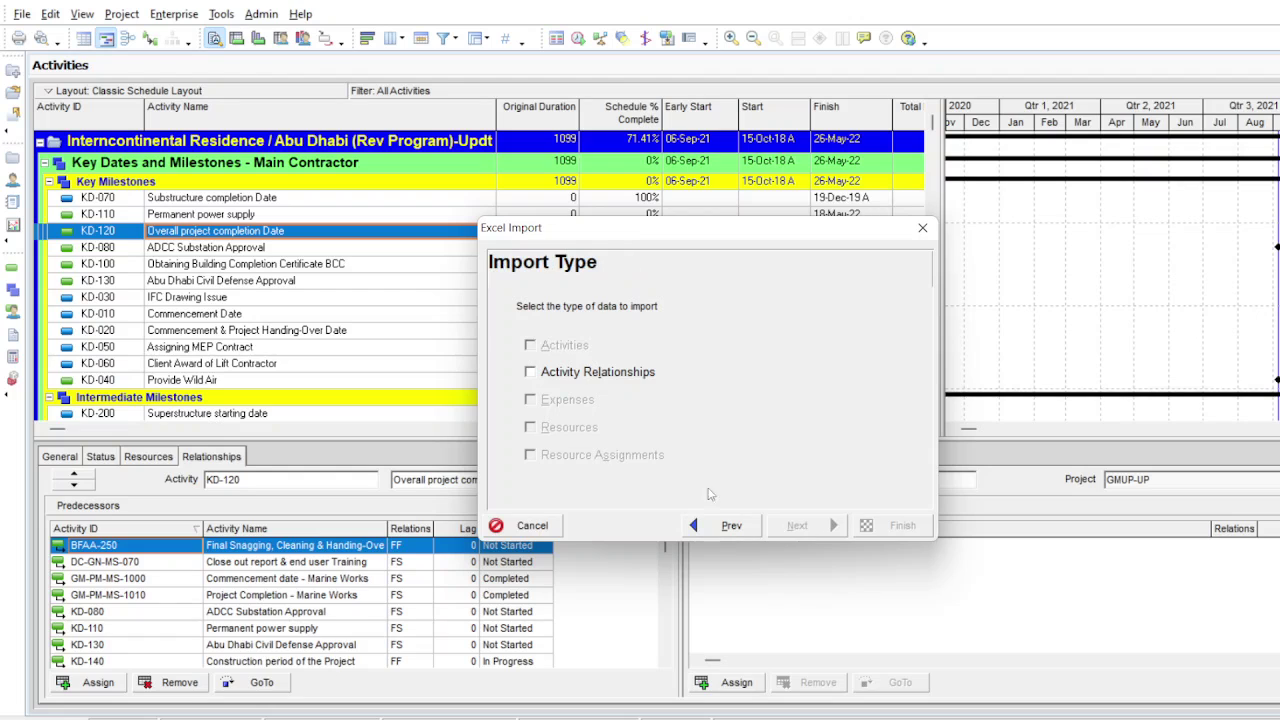
click(568, 374)
click(790, 526)
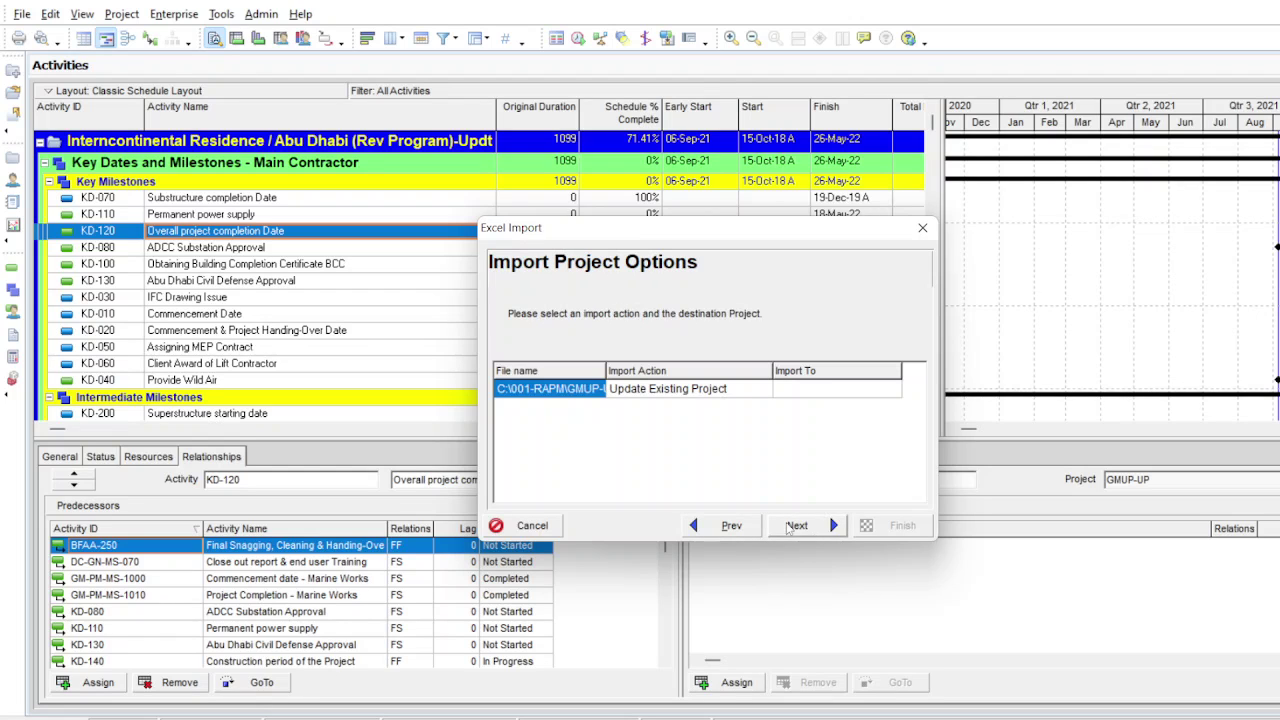
click(857, 395)
click(893, 391)
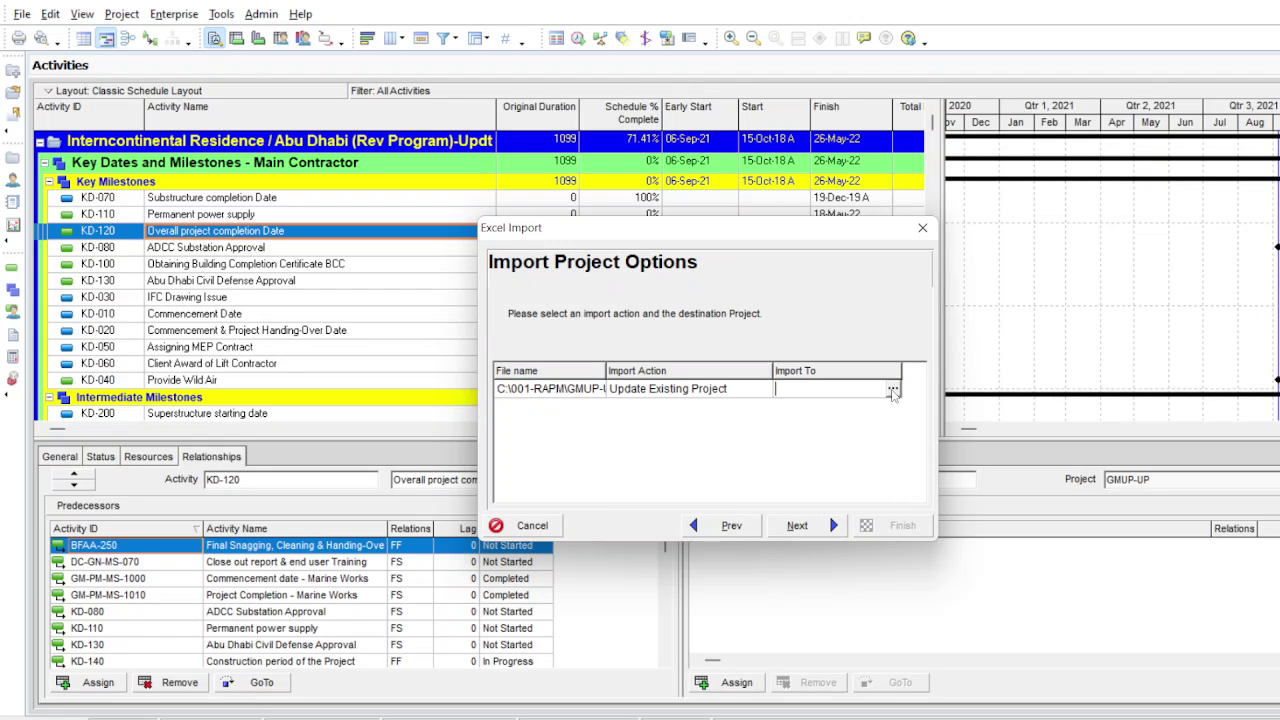
click(893, 391)
click(1080, 253)
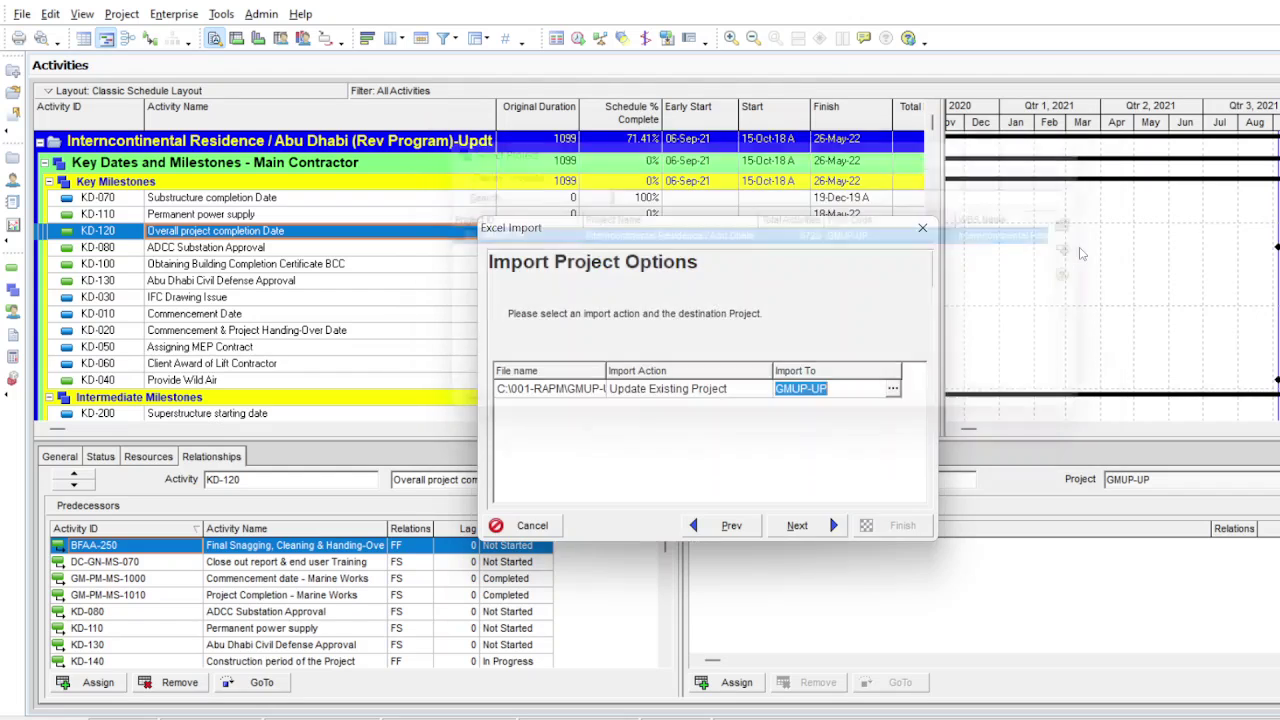
click(800, 526)
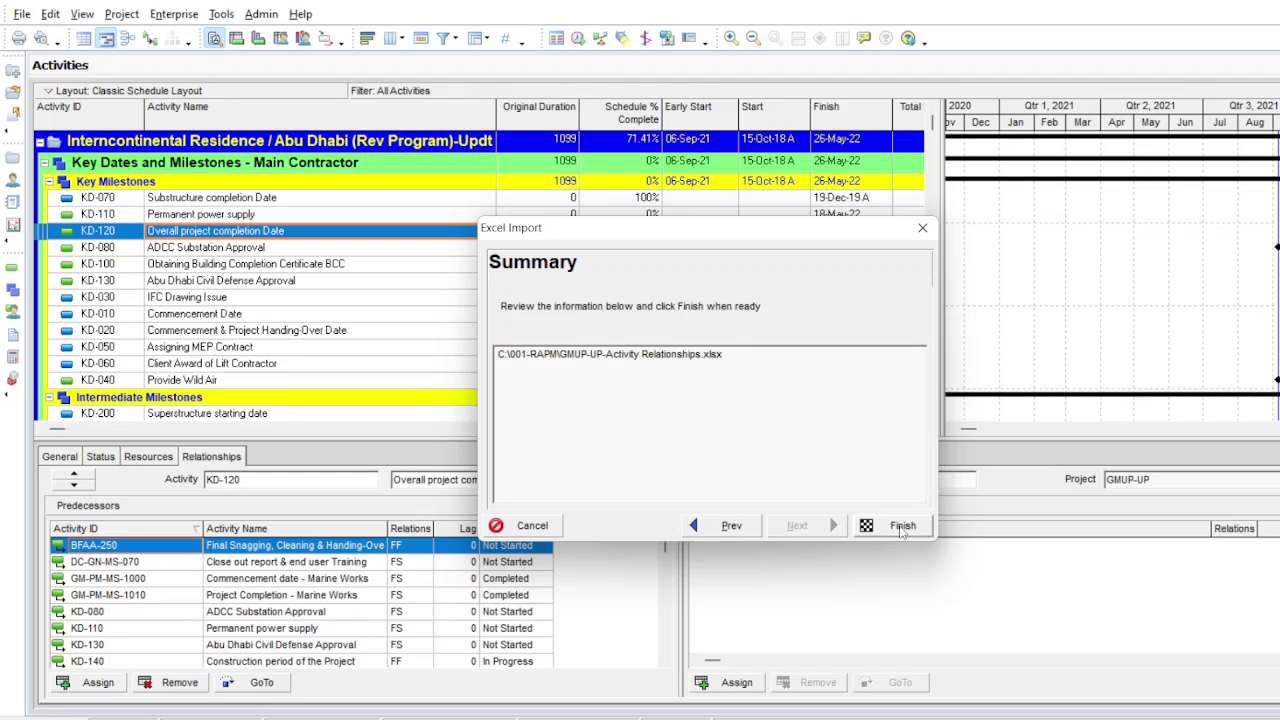
click(902, 528)
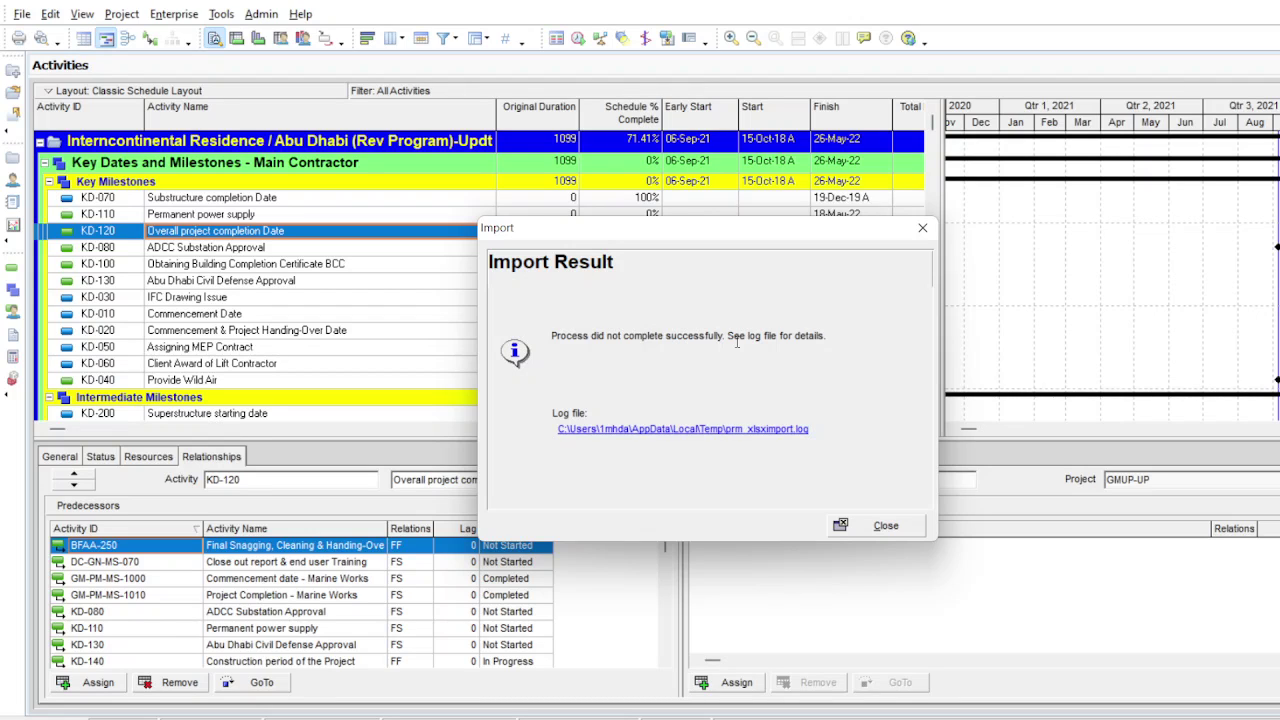
click(886, 527)
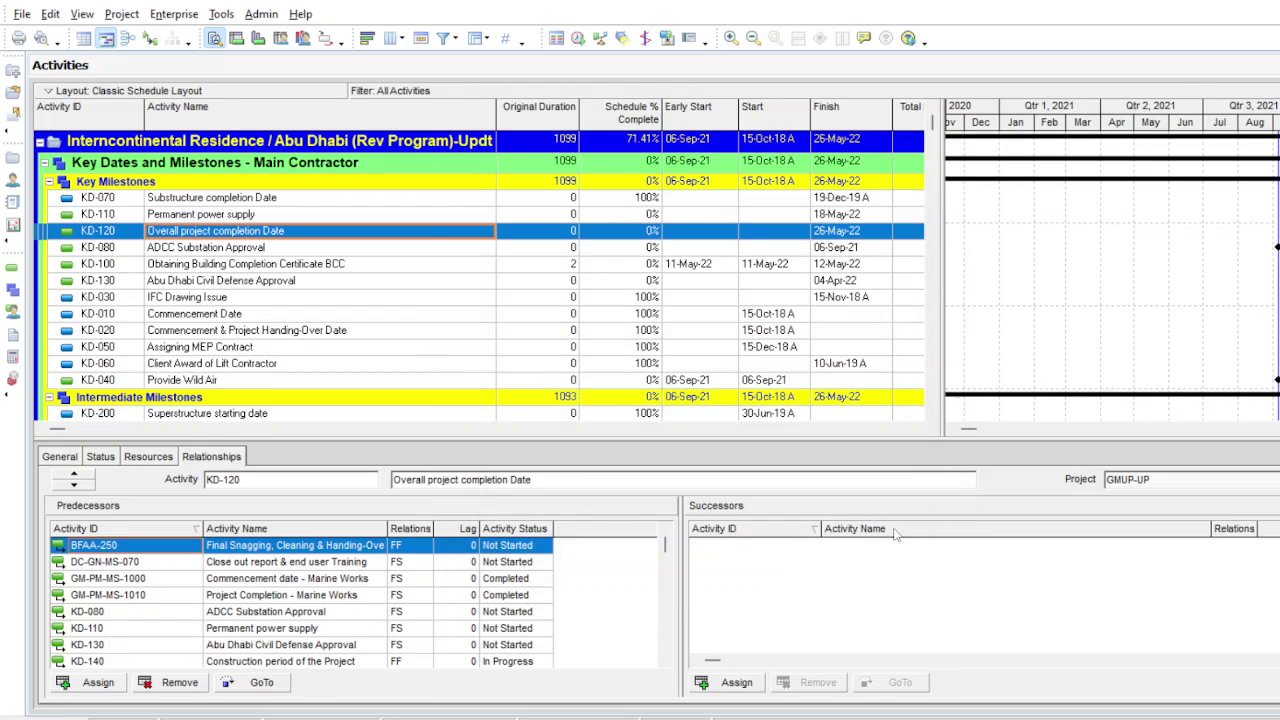
Step: Reschedule the project with the 06-Sep-21 data date to apply the imported relationships
click(475, 297)
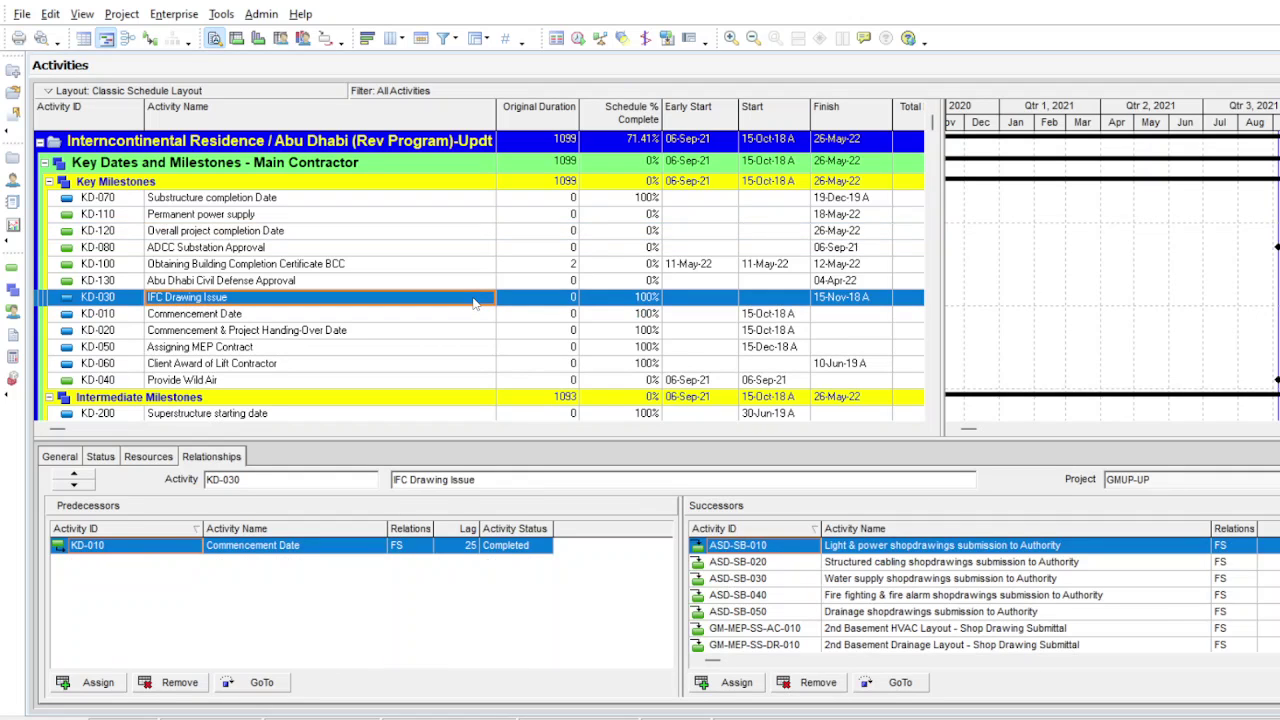
key(F9)
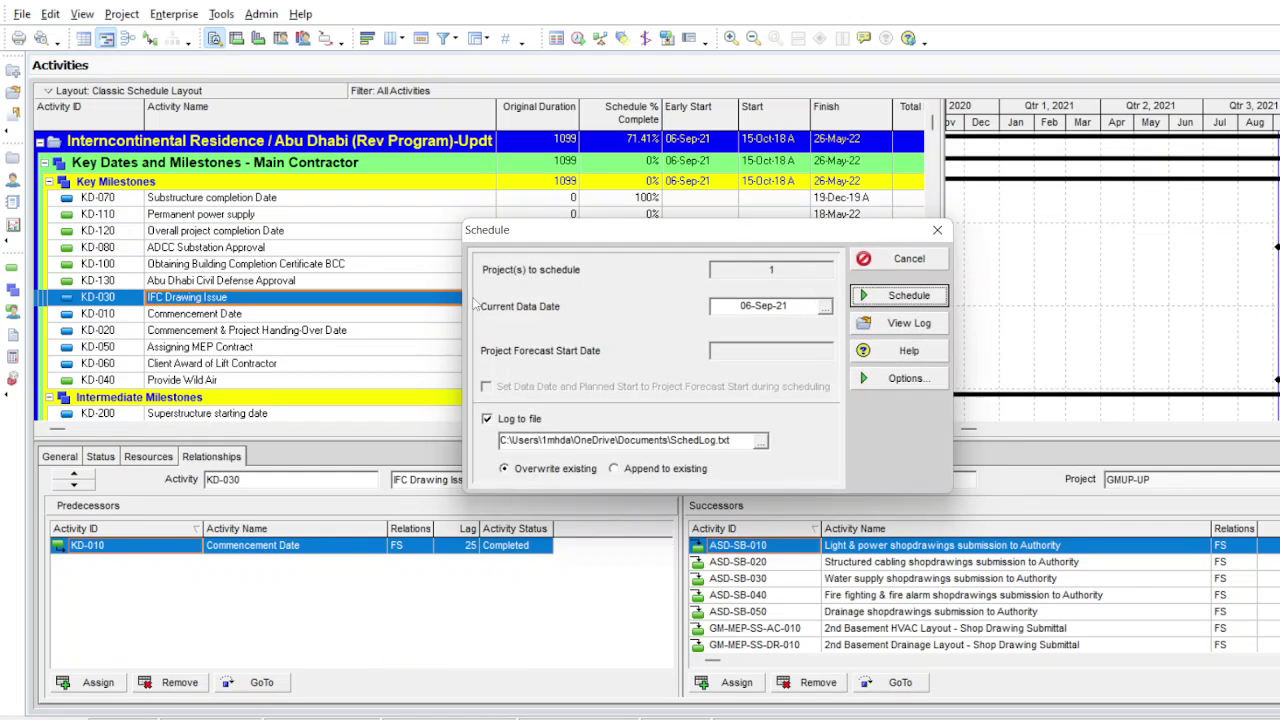
click(905, 302)
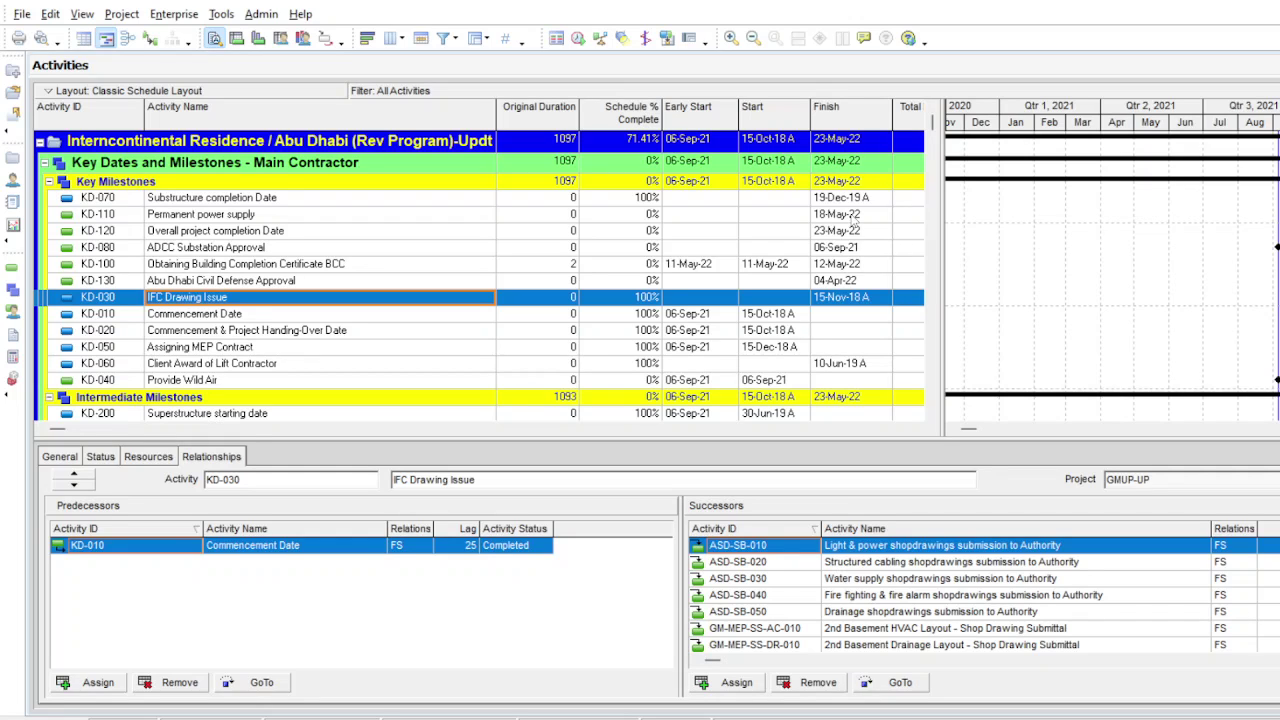
Step: Open the new schedule log and check the out-of-sequence activities count and list under the warnings
click(853, 216)
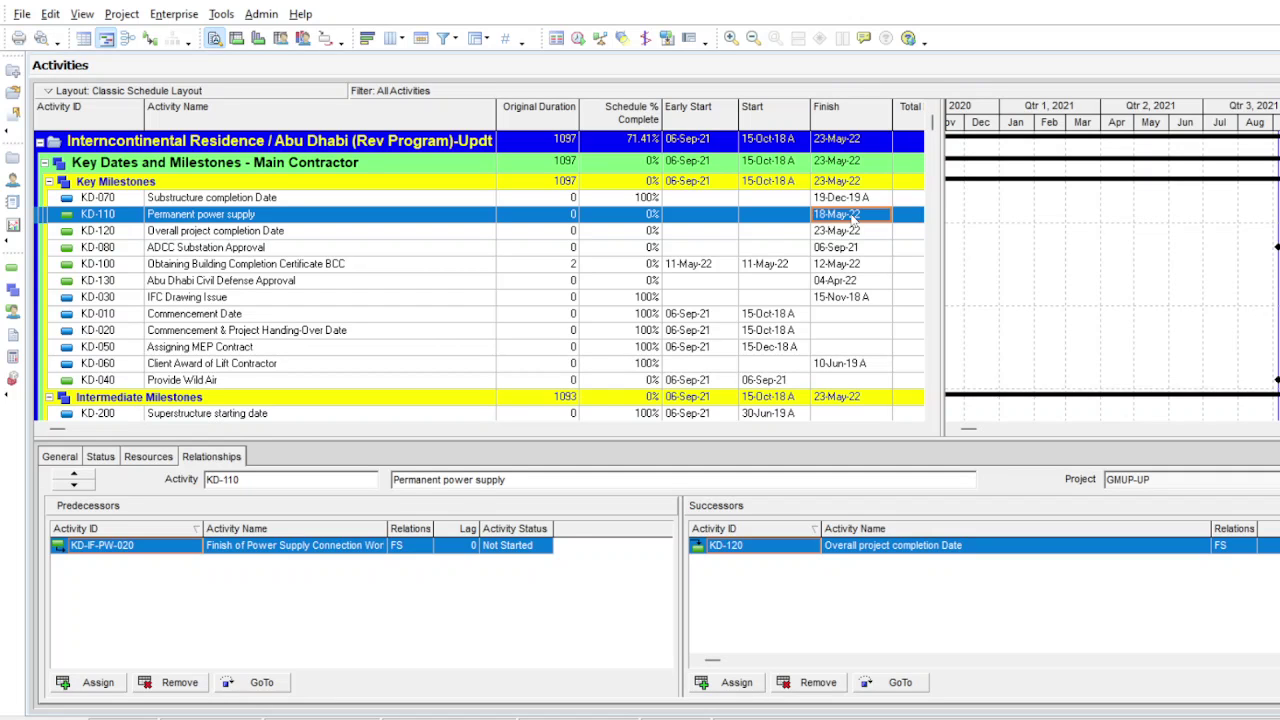
key(F9)
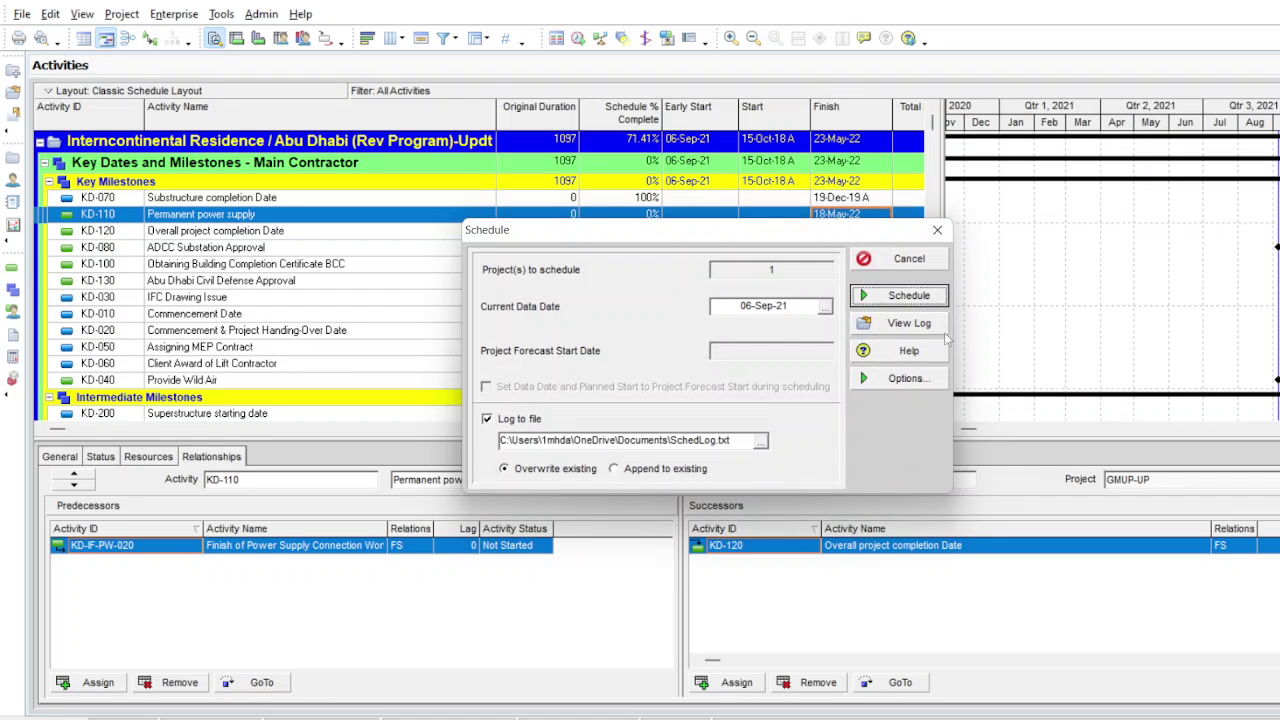
click(908, 323)
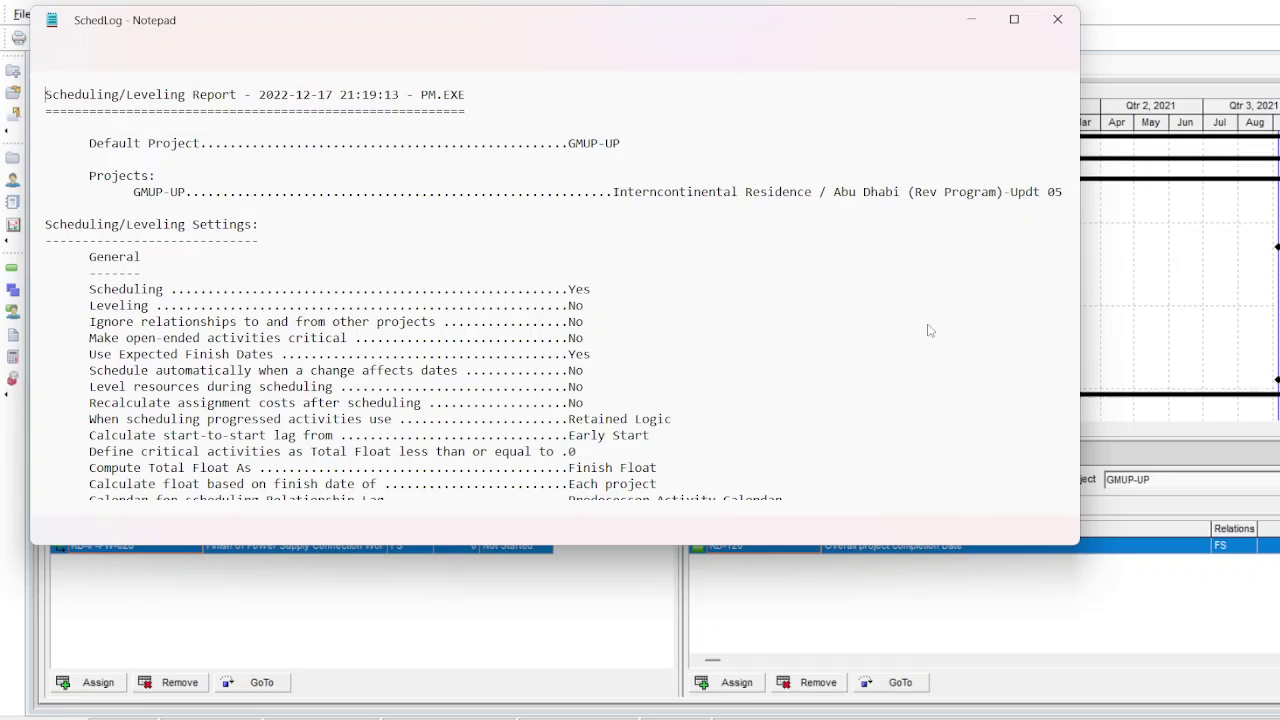
click(1018, 20)
scroll(715, 598, down, 1)
scroll(715, 598, down, 5)
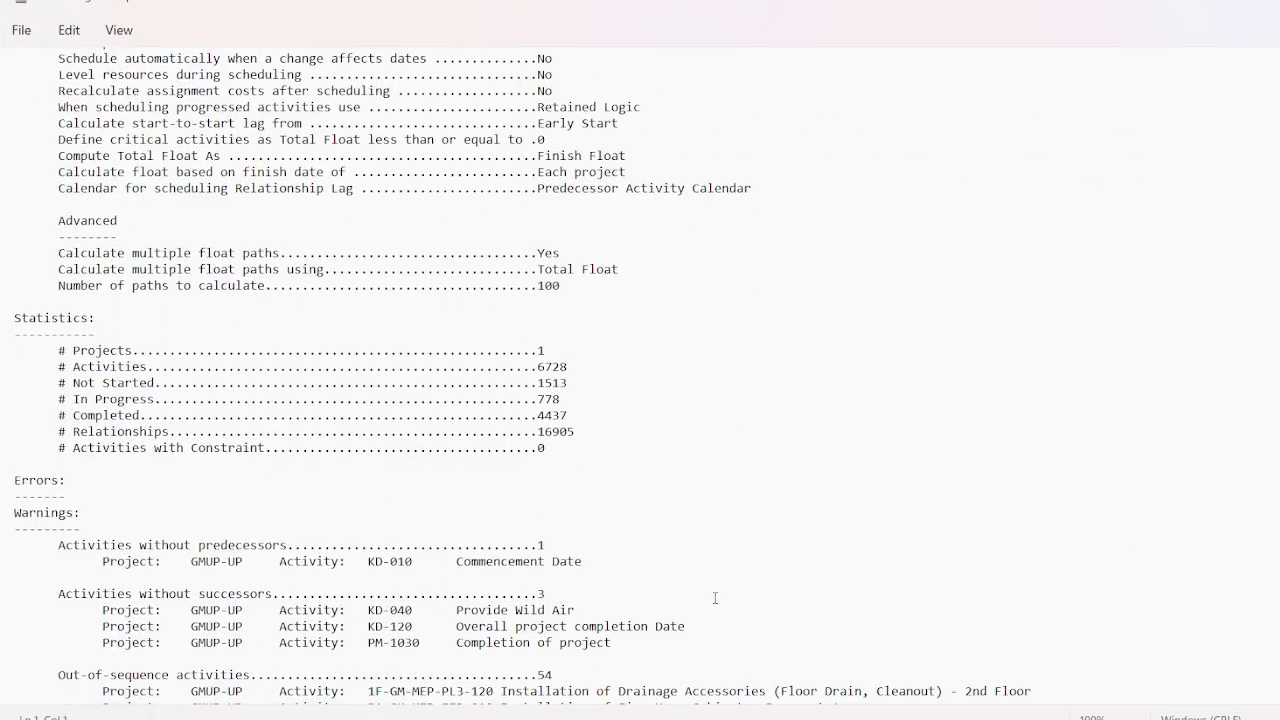
scroll(715, 598, down, 6)
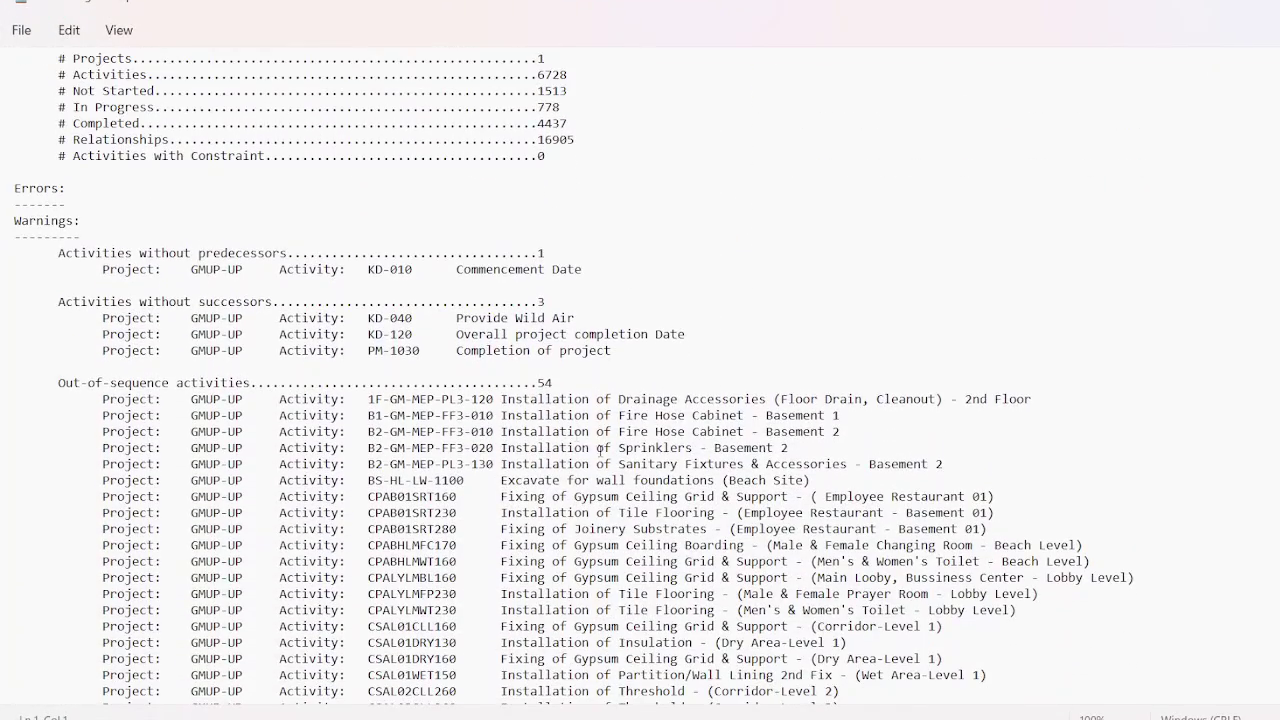
drag(537, 384, 558, 389)
drag(66, 383, 552, 385)
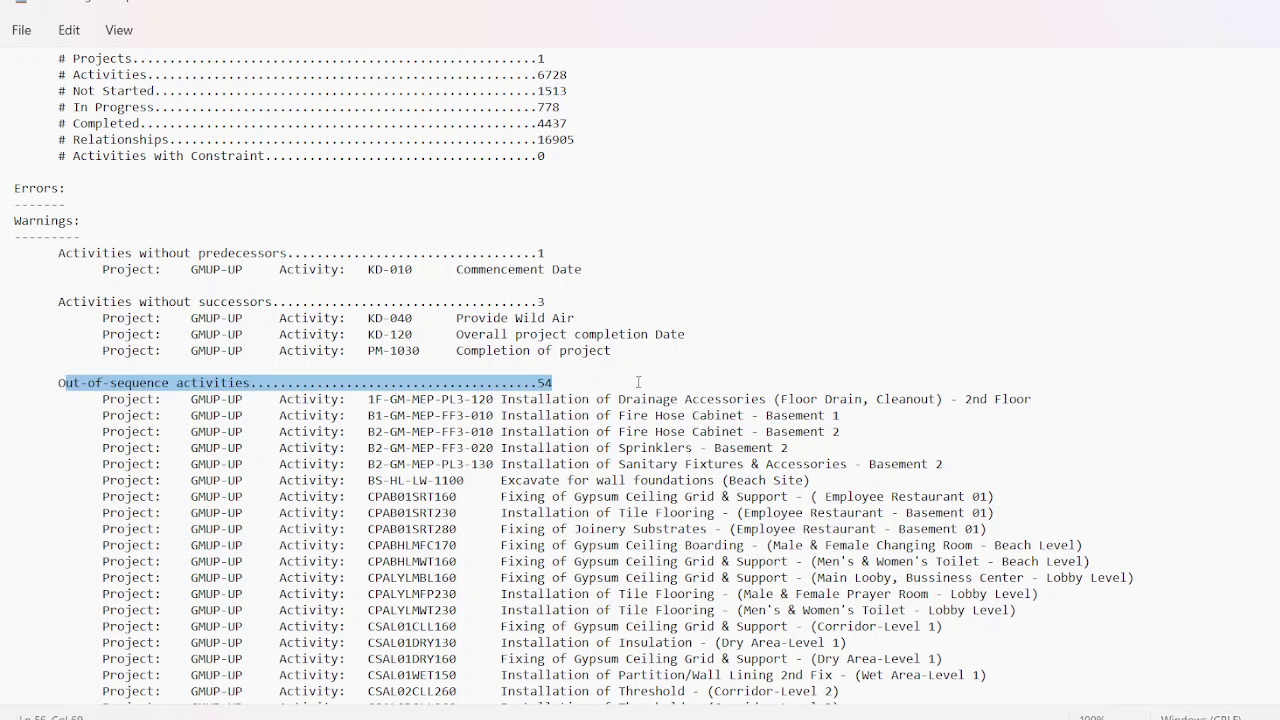
scroll(645, 487, down, 3)
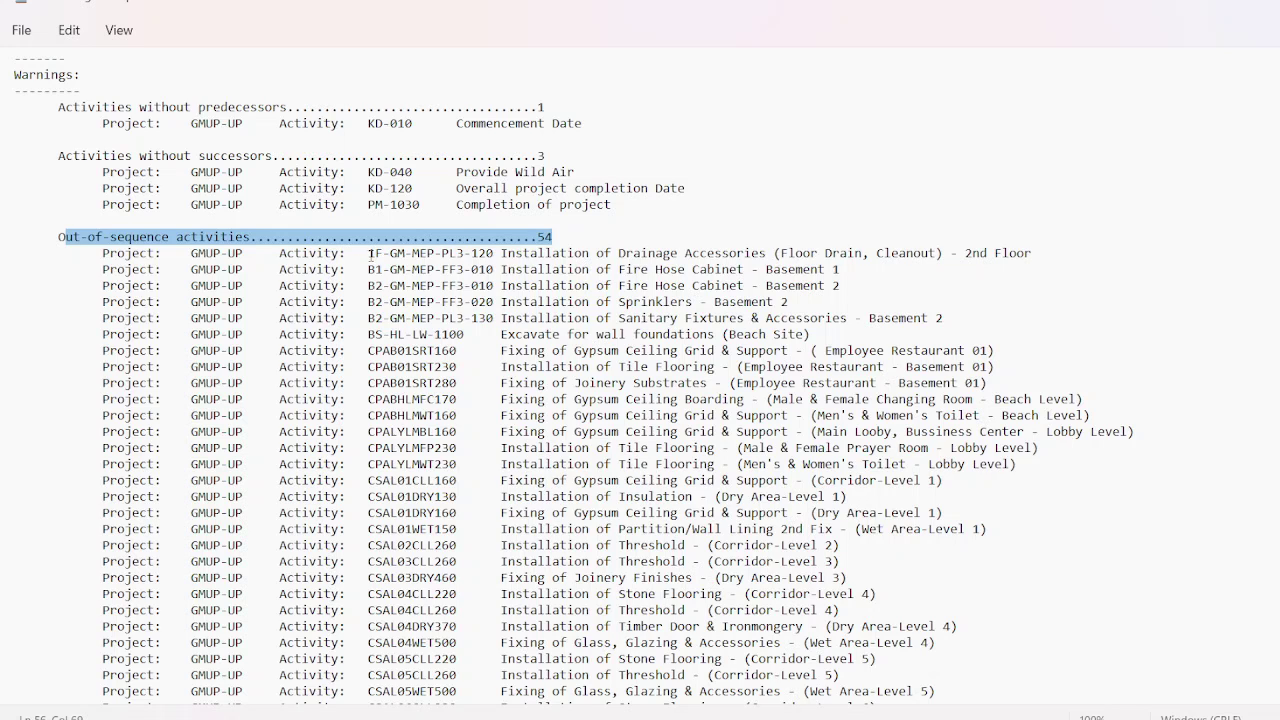
Step: Copy the first out-of-sequence activity ID, 1F-GM-MEP-PL3-120, from the log and return to the Activities view
drag(369, 253, 494, 253)
key(ctrl+c)
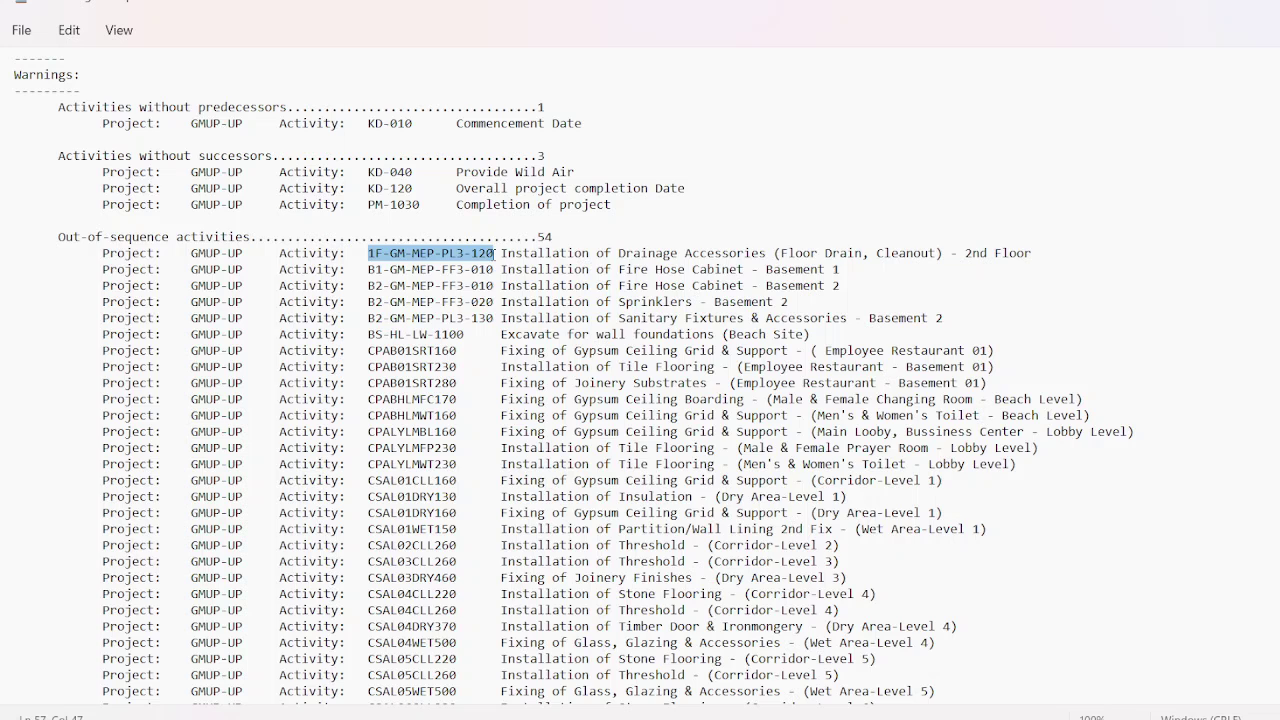
right_click(474, 255)
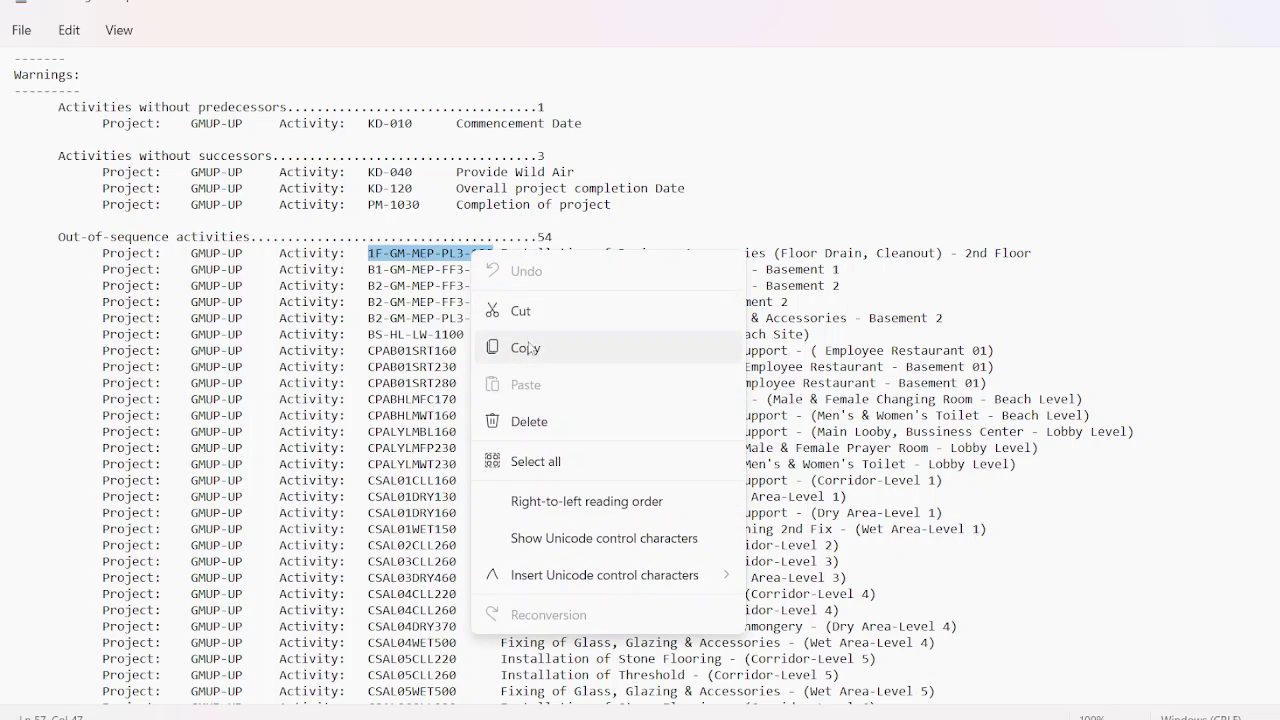
click(531, 348)
key(alt+F4)
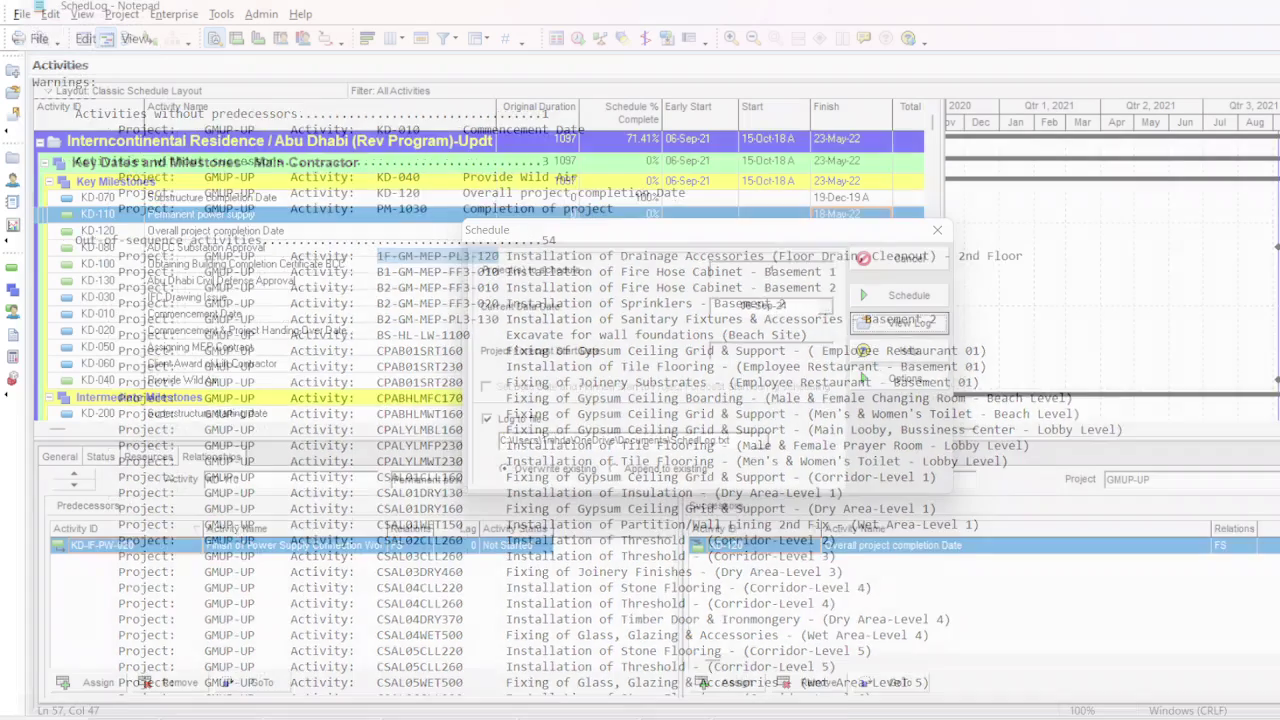
click(965, 257)
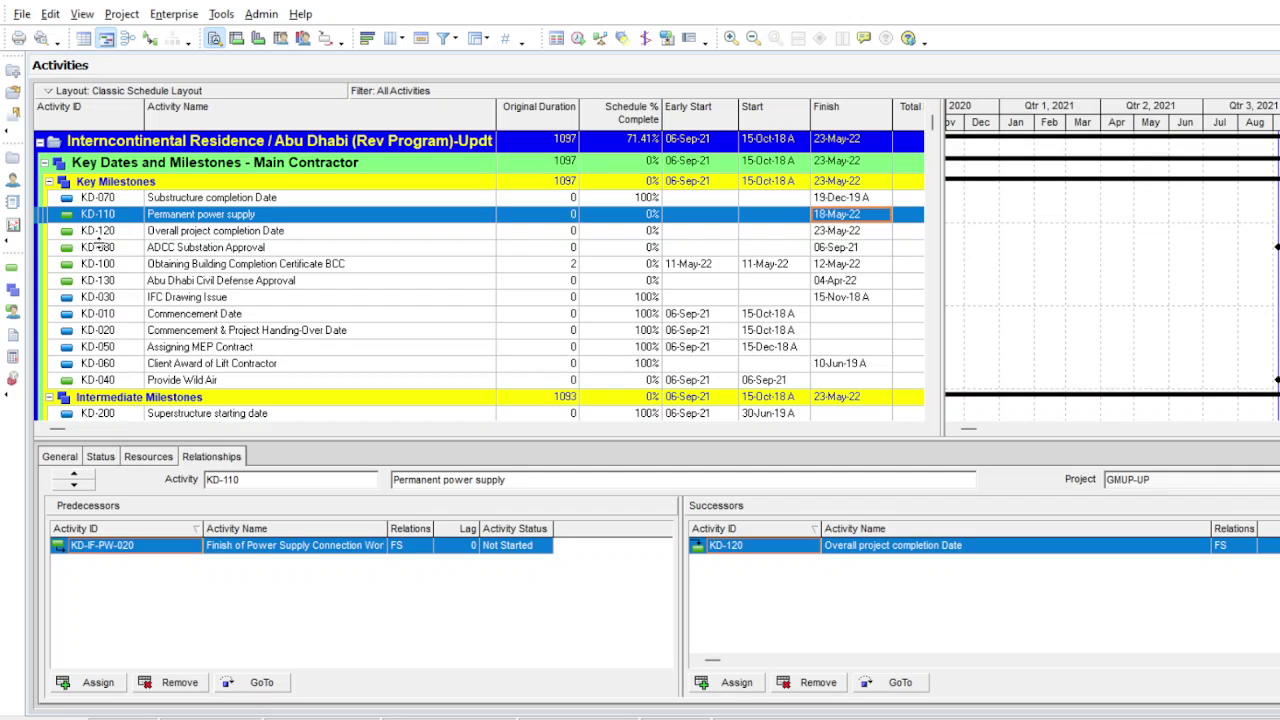
Step: Find the activity 1F-GM-MEP-PL3-120 by its Activity ID in the schedule
click(101, 249)
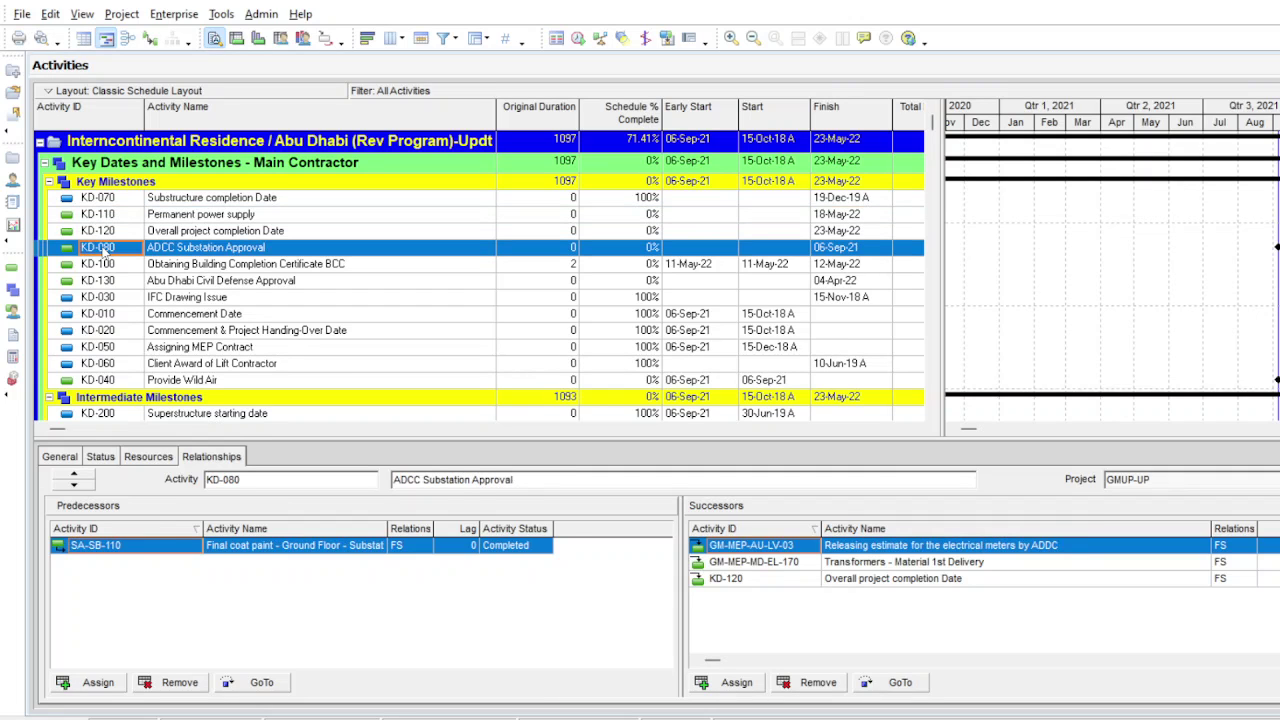
key(ctrl+f)
key(ctrl+v)
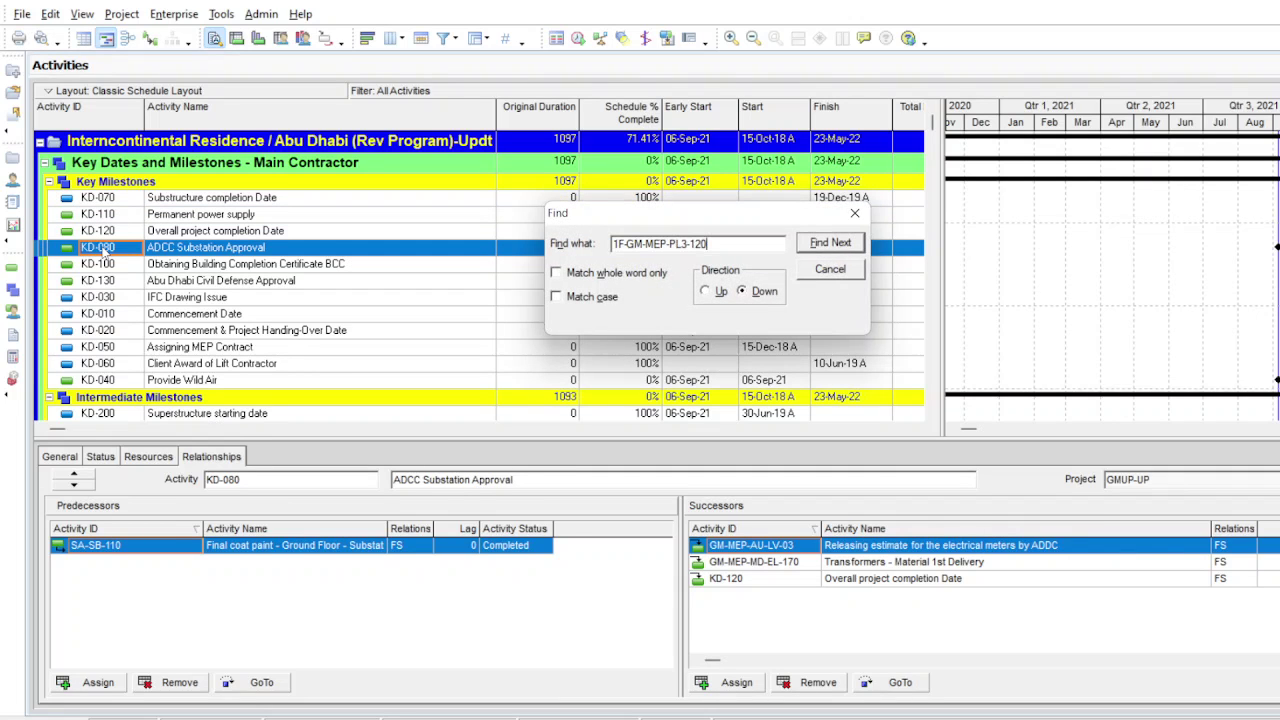
click(845, 243)
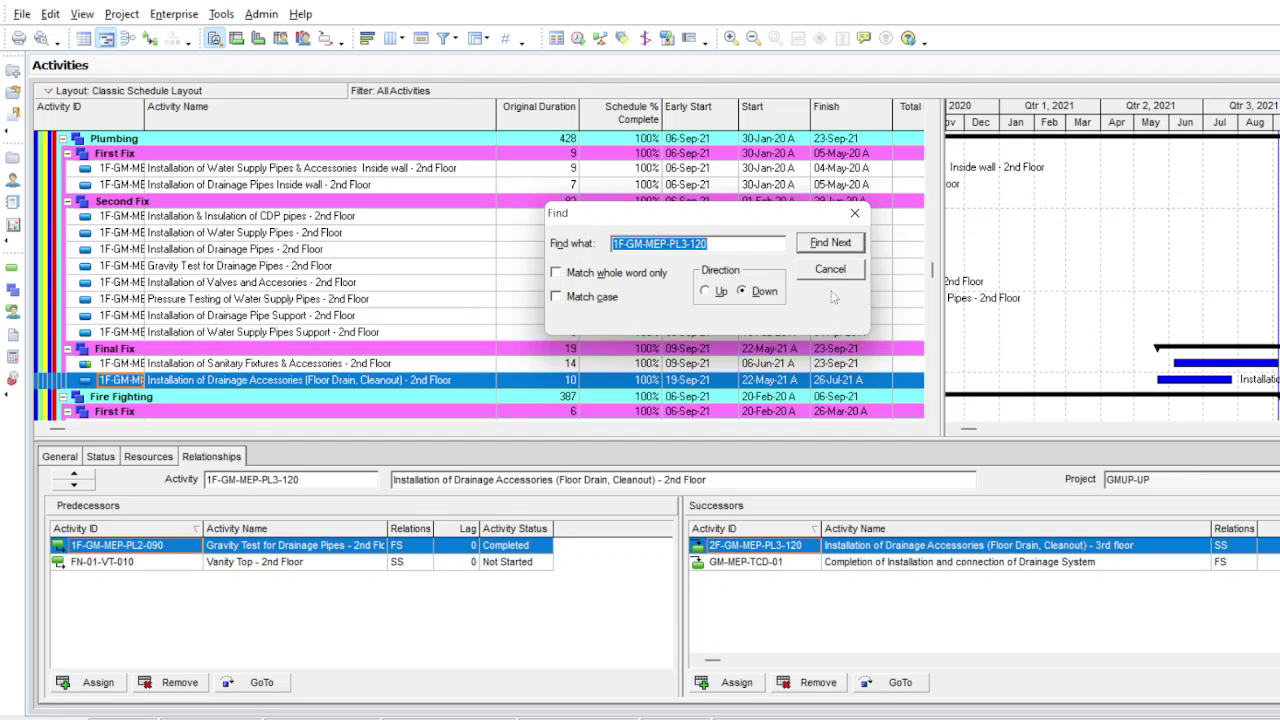
click(832, 272)
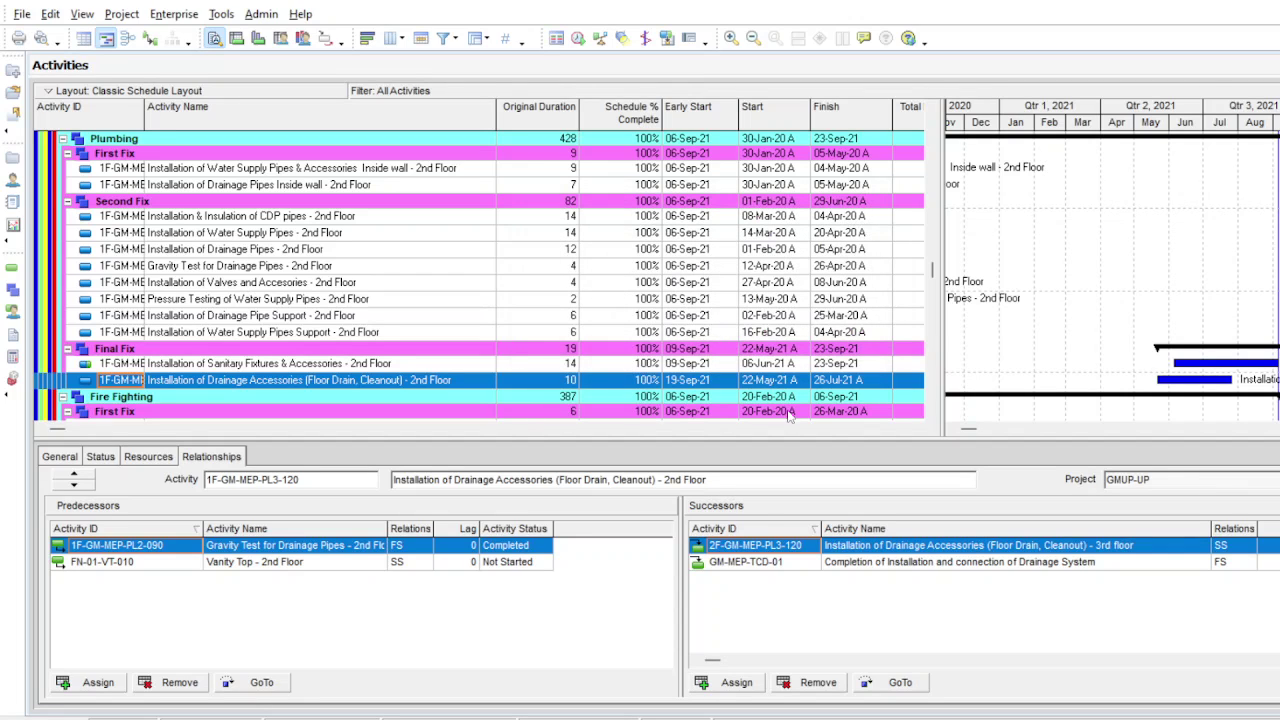
Step: Go to the not-started predecessor FN-01-VT-010 and remove its SS relationship to successor 1F-GM-MEP-PL3-120
click(522, 563)
click(262, 683)
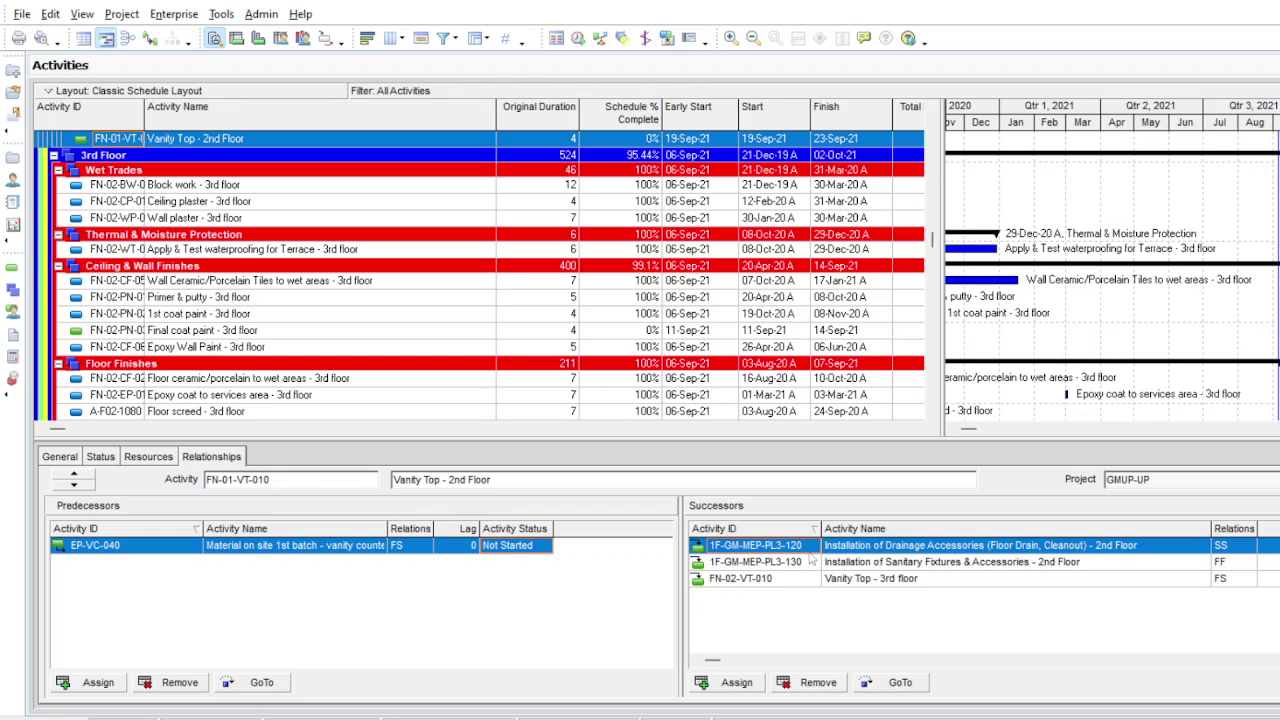
click(818, 683)
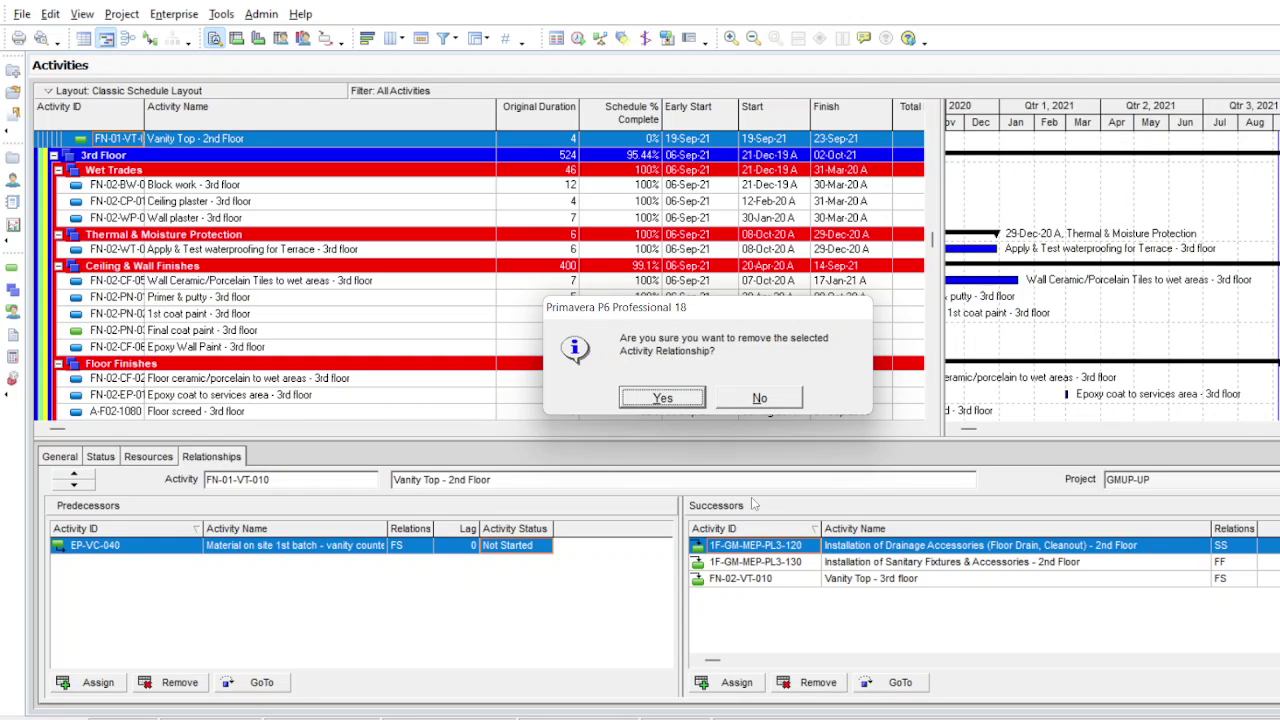
click(683, 400)
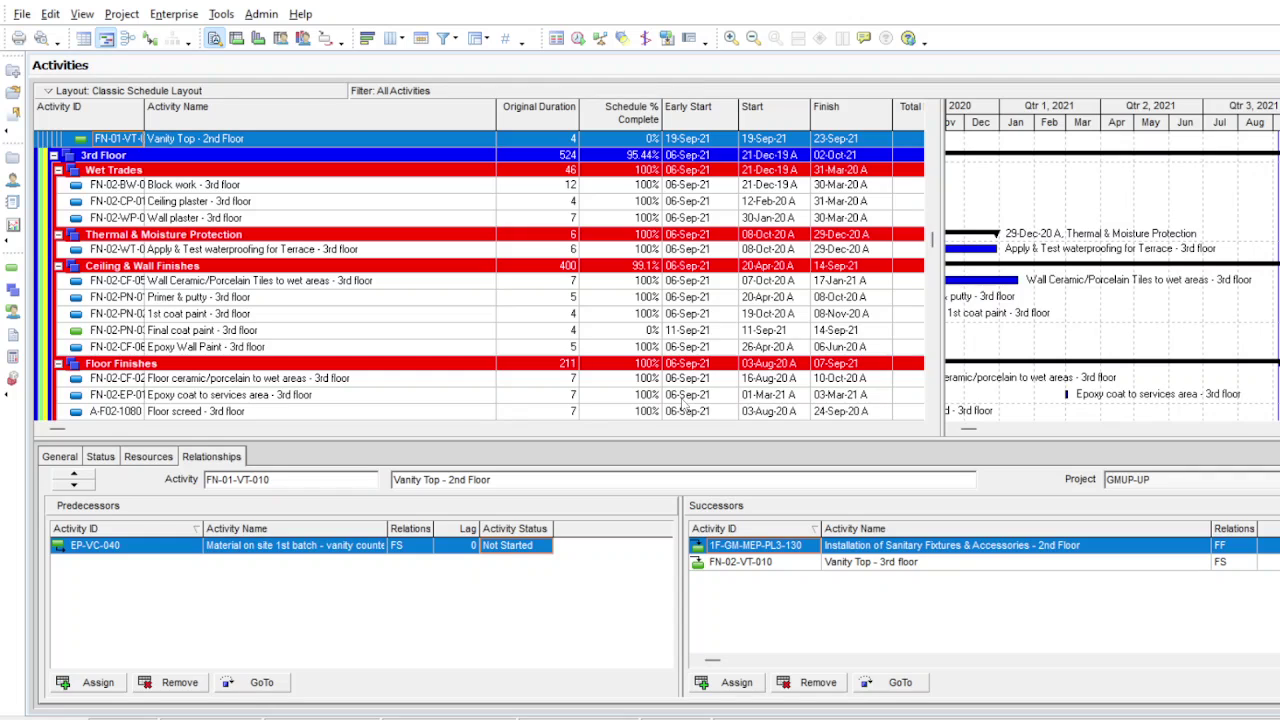
Step: Reschedule the project with the same data date and check the out-of-sequence activities in the updated schedule log
key(F9)
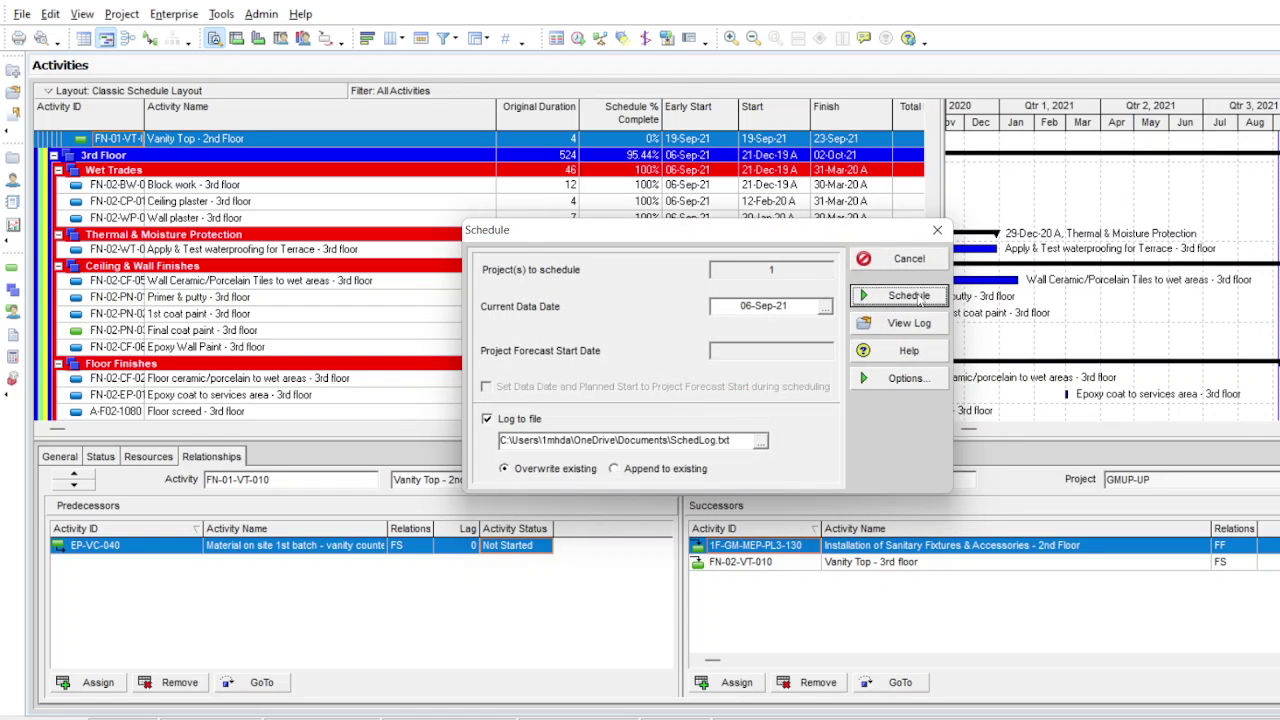
click(919, 299)
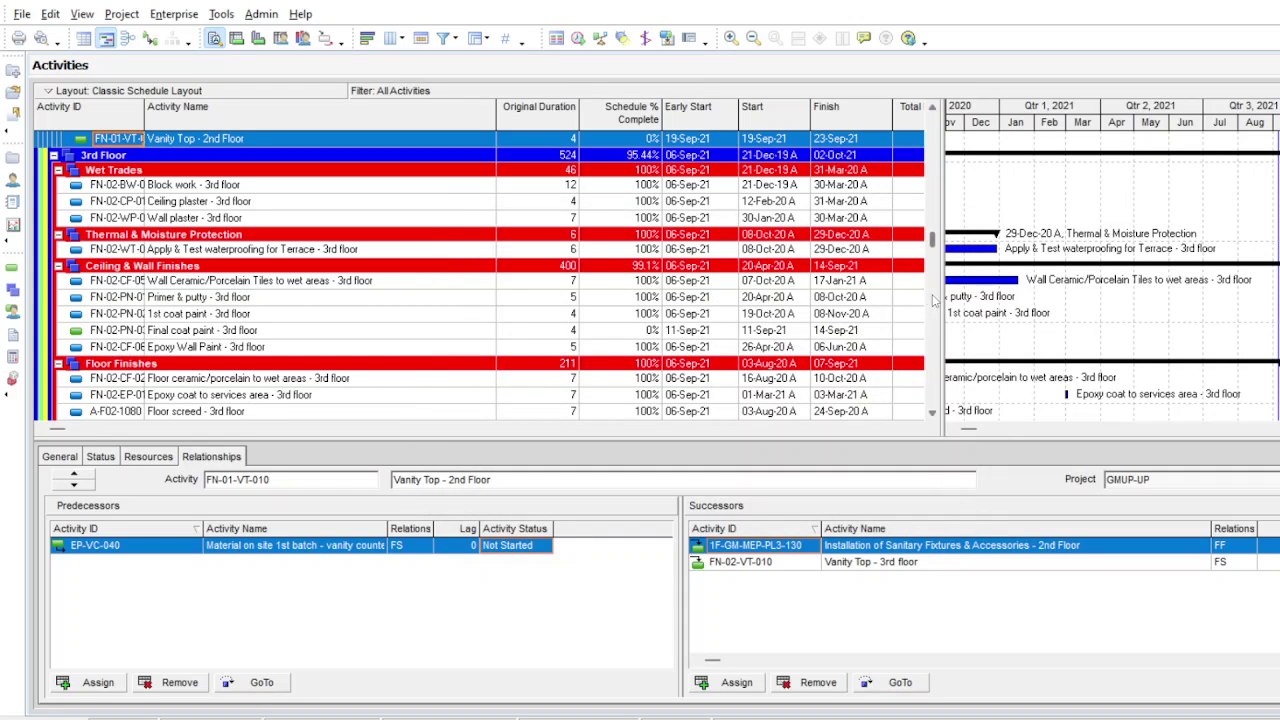
key(F9)
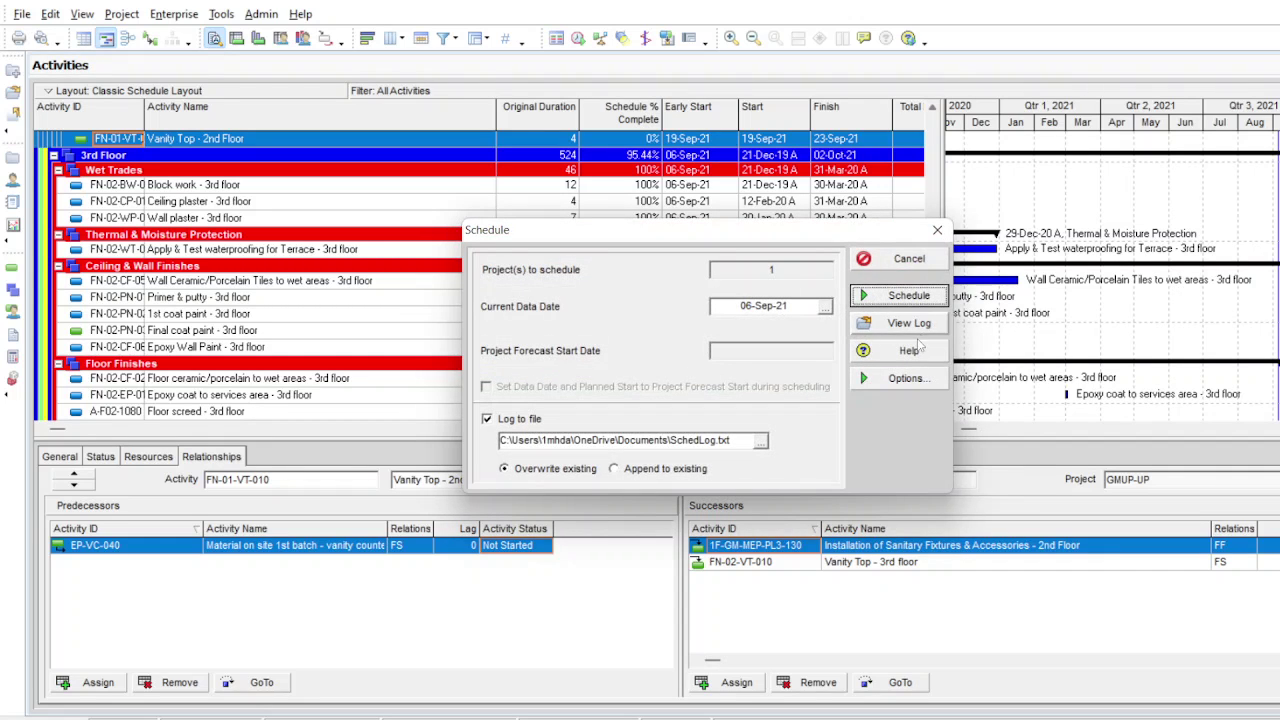
click(915, 326)
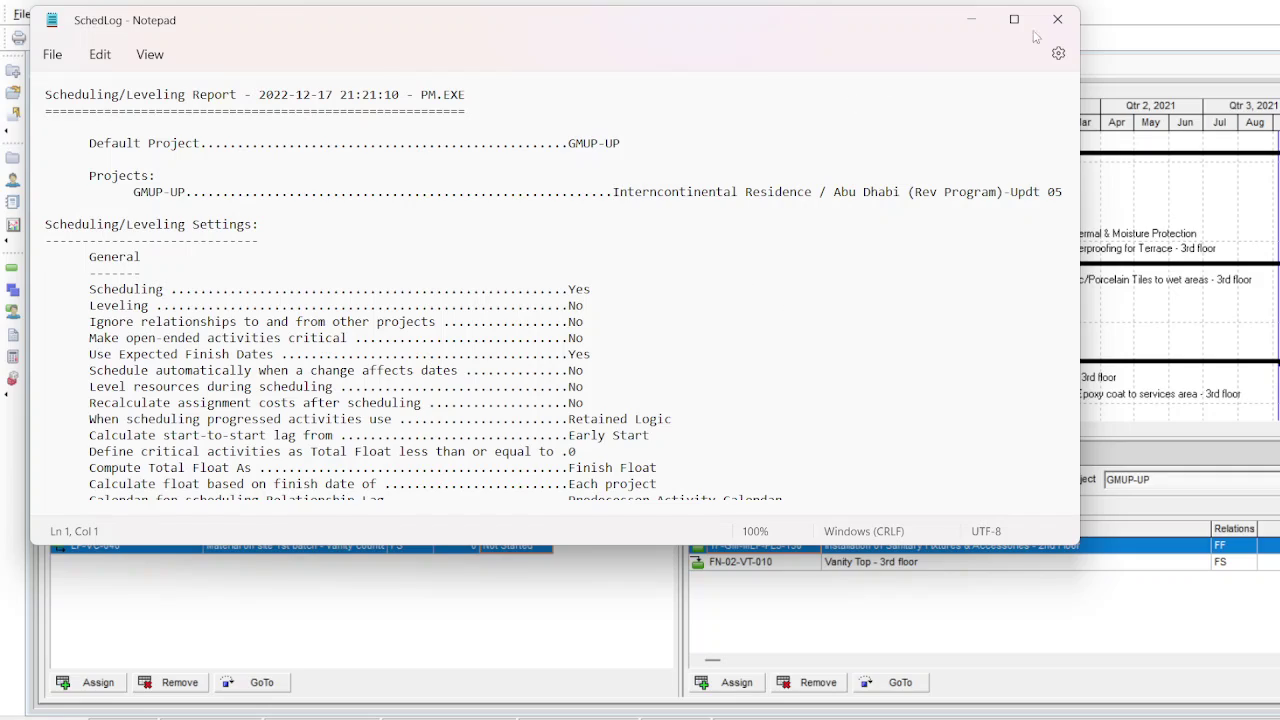
click(1013, 20)
scroll(821, 310, down, 9)
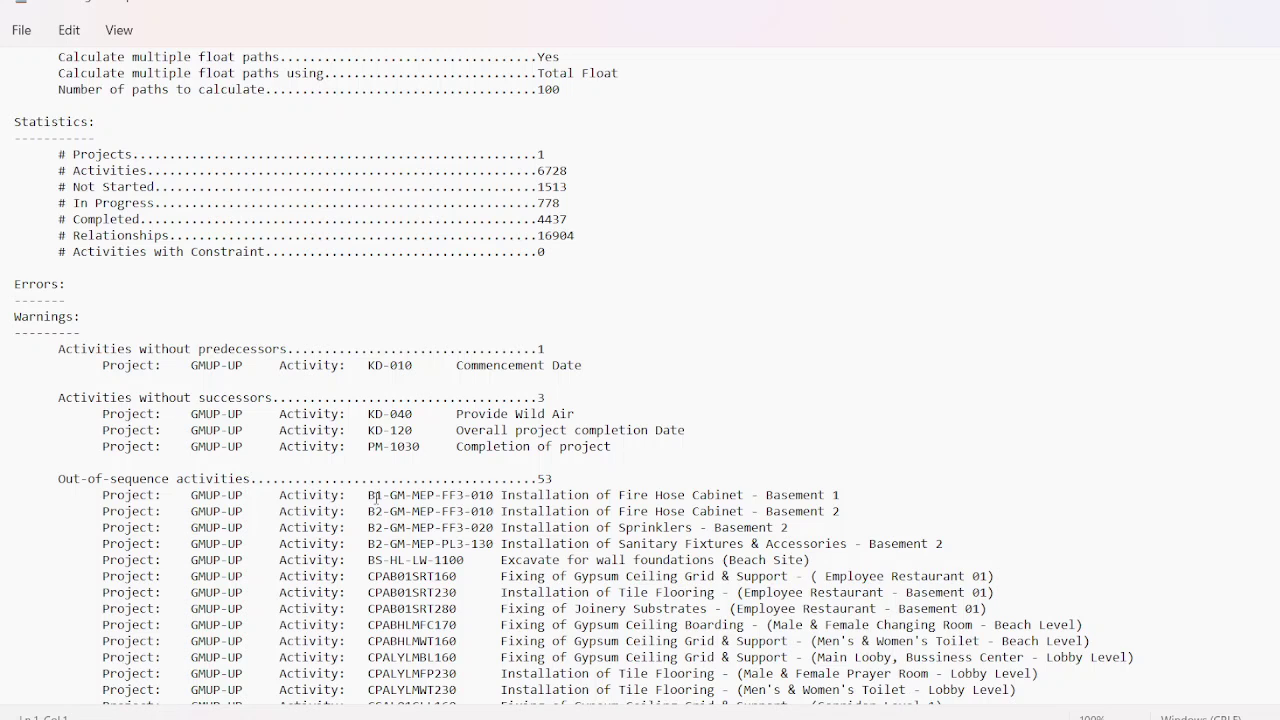
Step: Copy the next out-of-sequence activity ID, B1-GM-MEP-FF3-010, from the log and close the log
drag(368, 495, 494, 496)
right_click(463, 500)
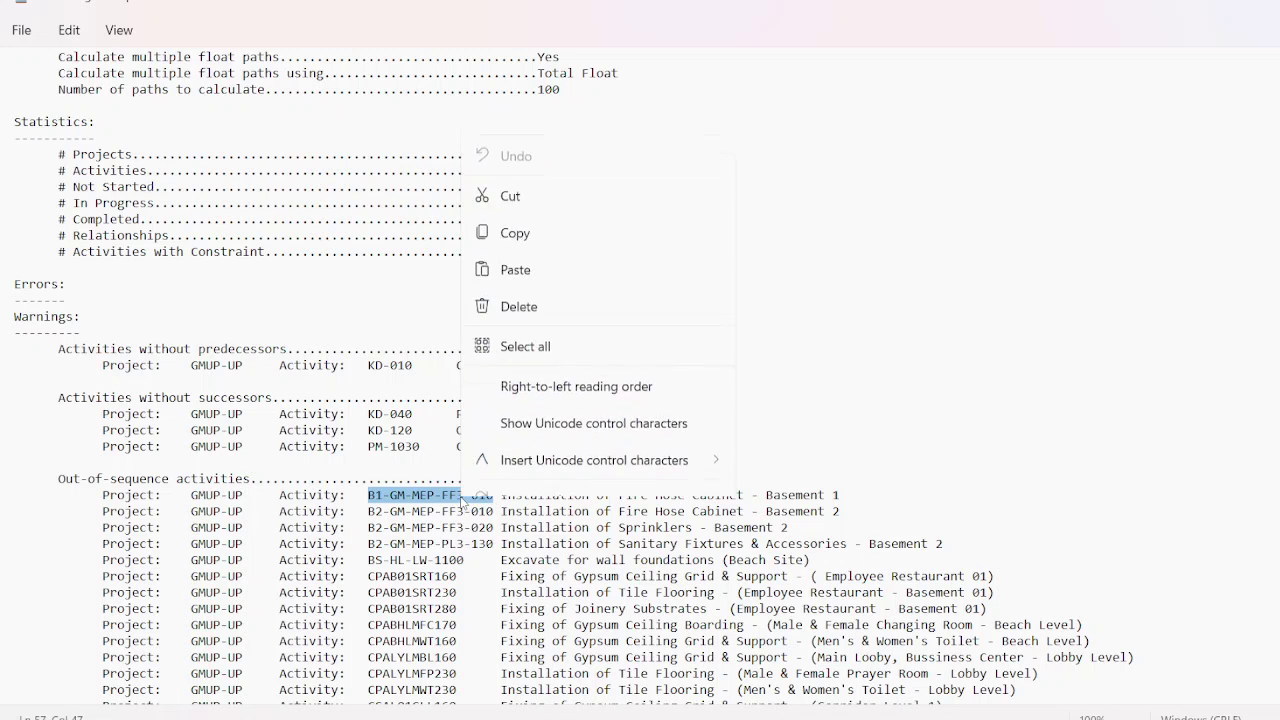
click(557, 207)
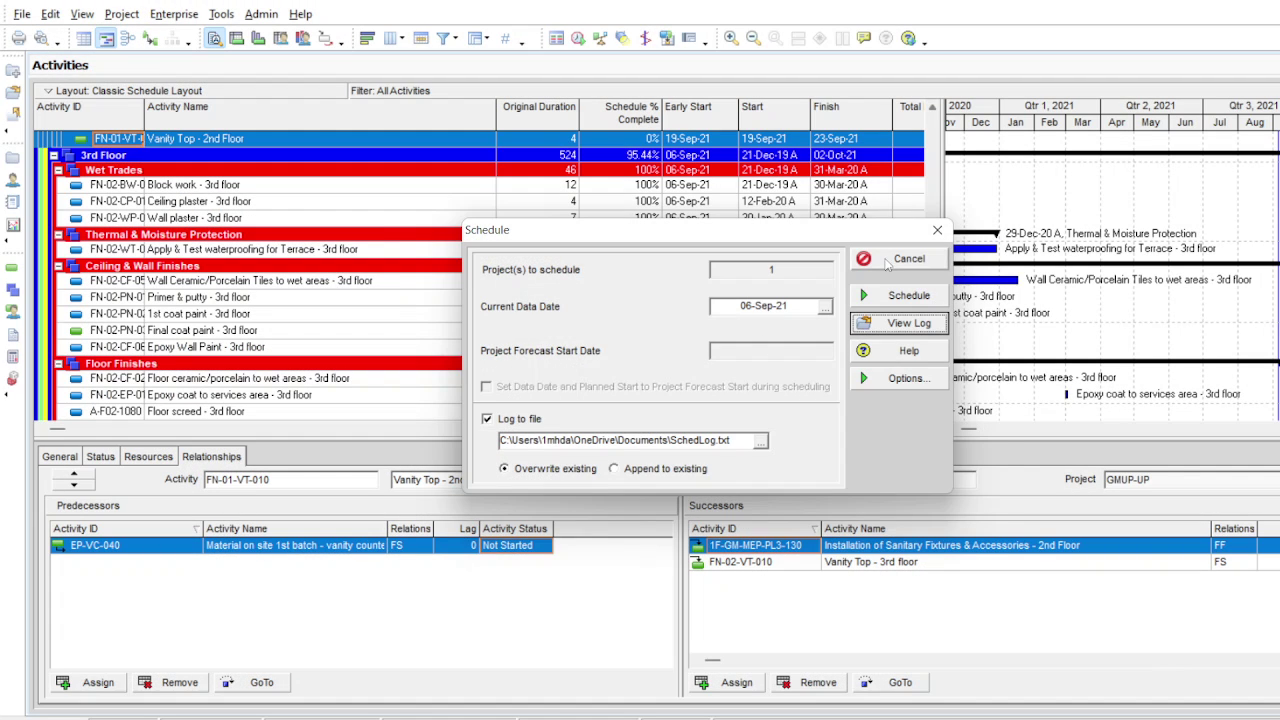
Step: Leave the scheduling dialog and find the activity B1-GM-MEP-FF3-010 by its Activity ID in the schedule
click(910, 258)
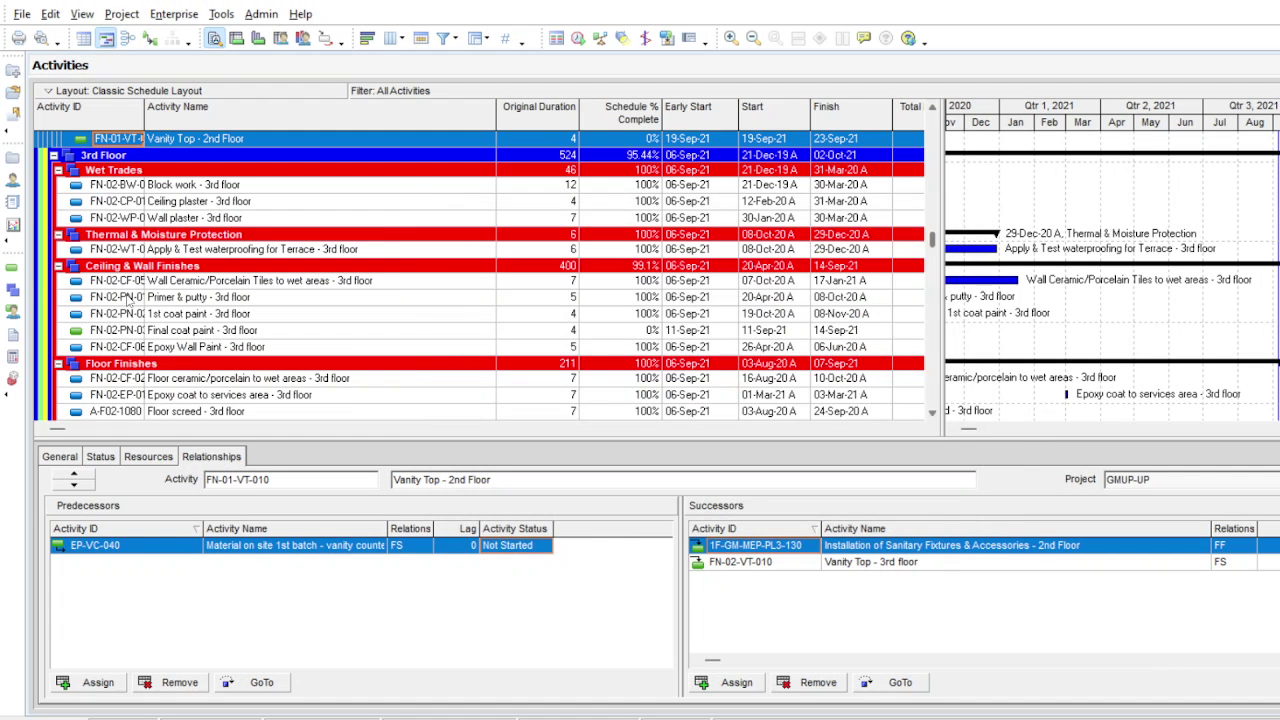
click(127, 298)
key(ctrl+f)
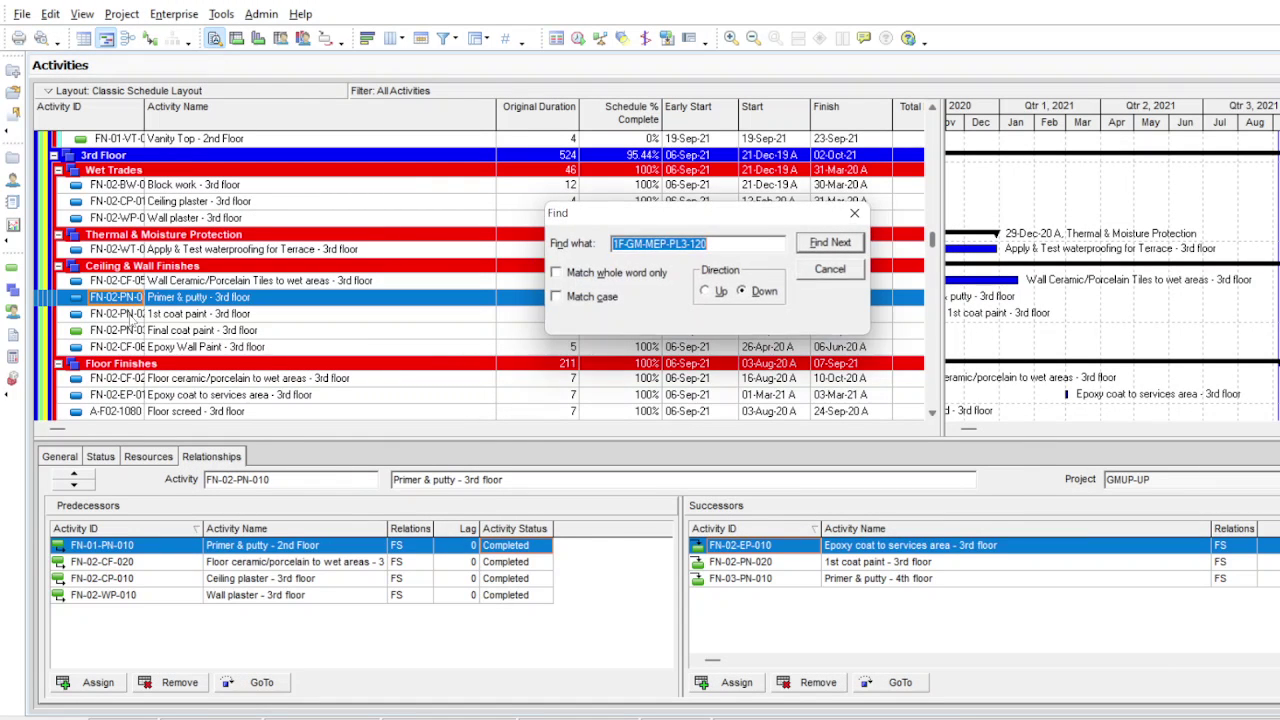
key(ctrl+v)
click(831, 243)
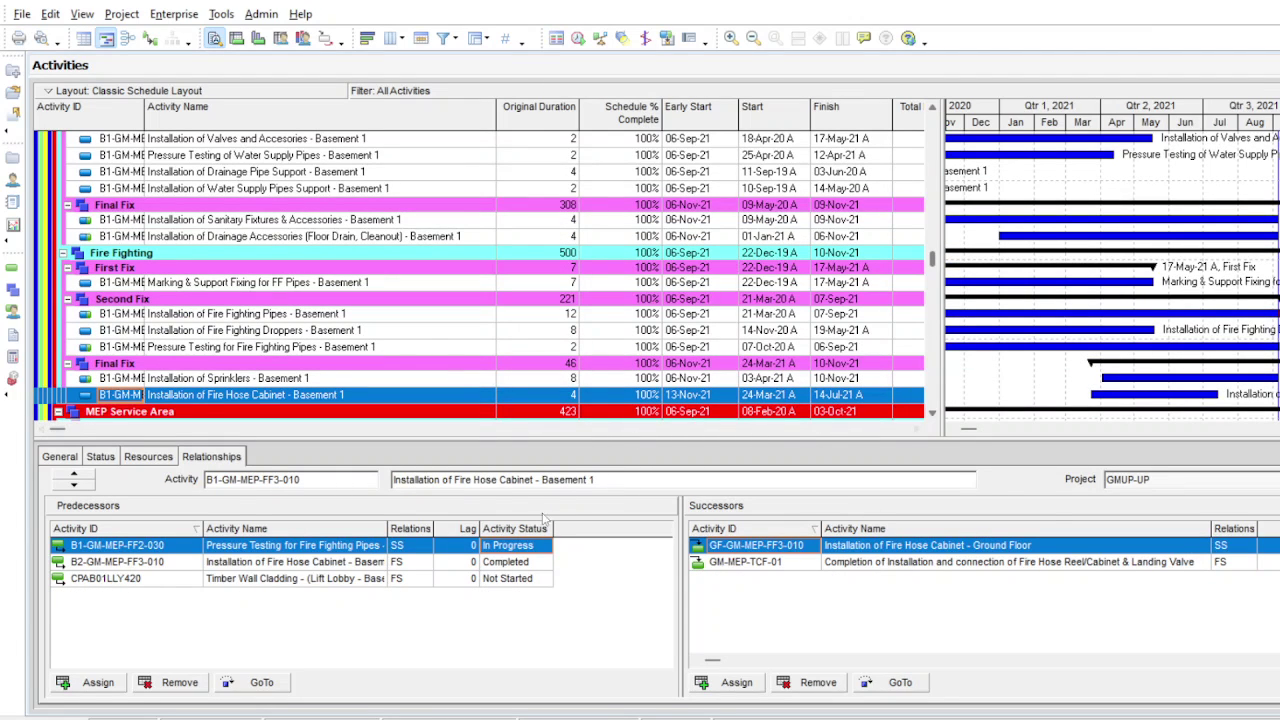
Step: Go to the not-started predecessor CPAB01LLY420 and remove its FS relationship to successor B1-GM-MEP-FF3-010
click(527, 579)
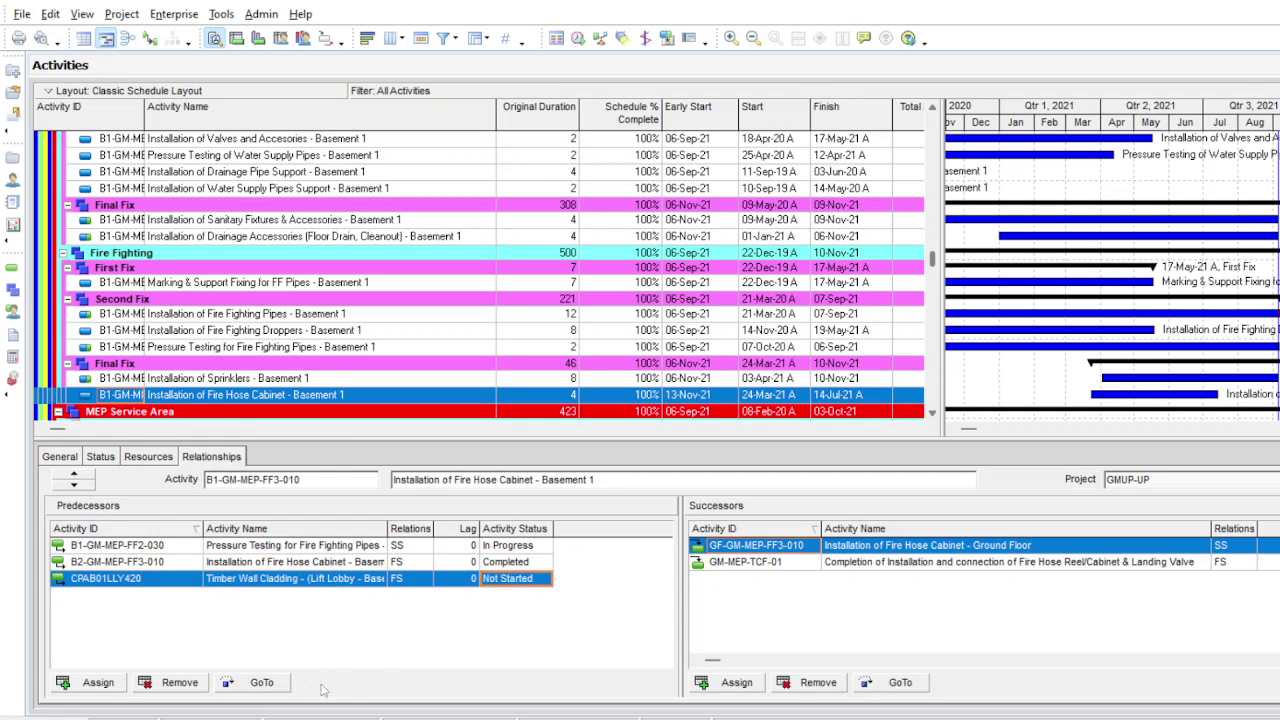
click(280, 688)
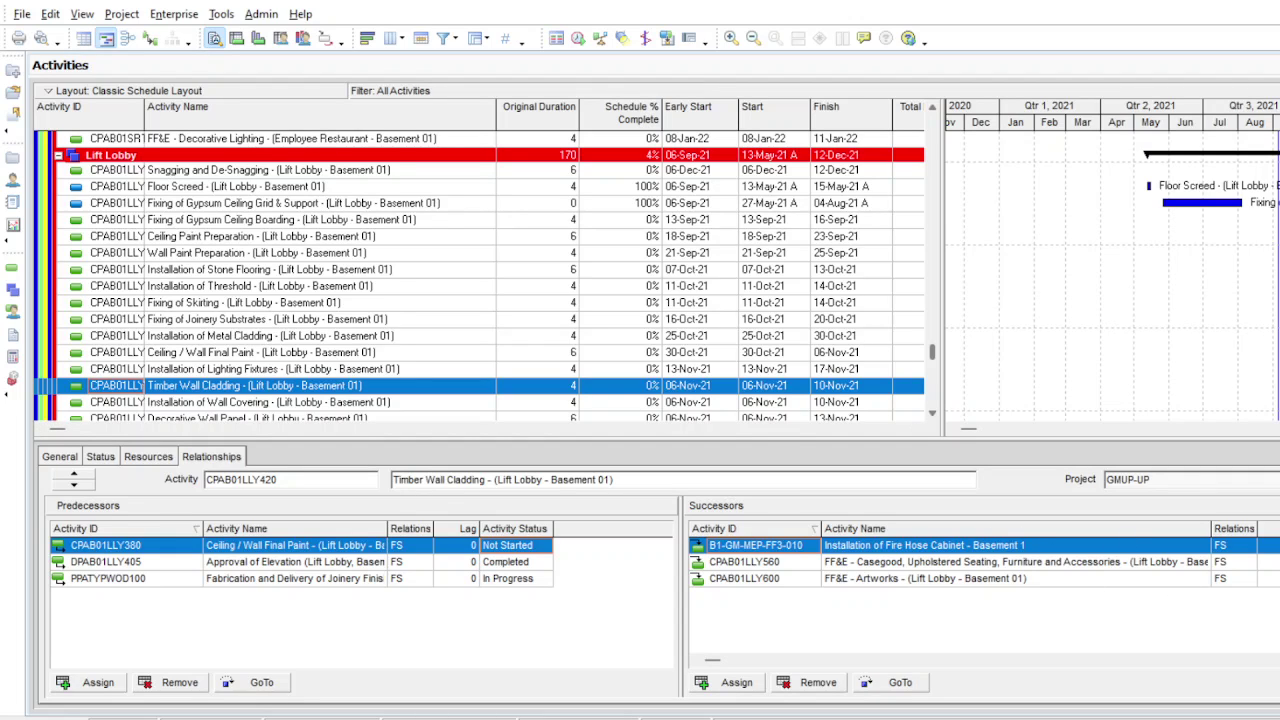
click(826, 688)
click(662, 398)
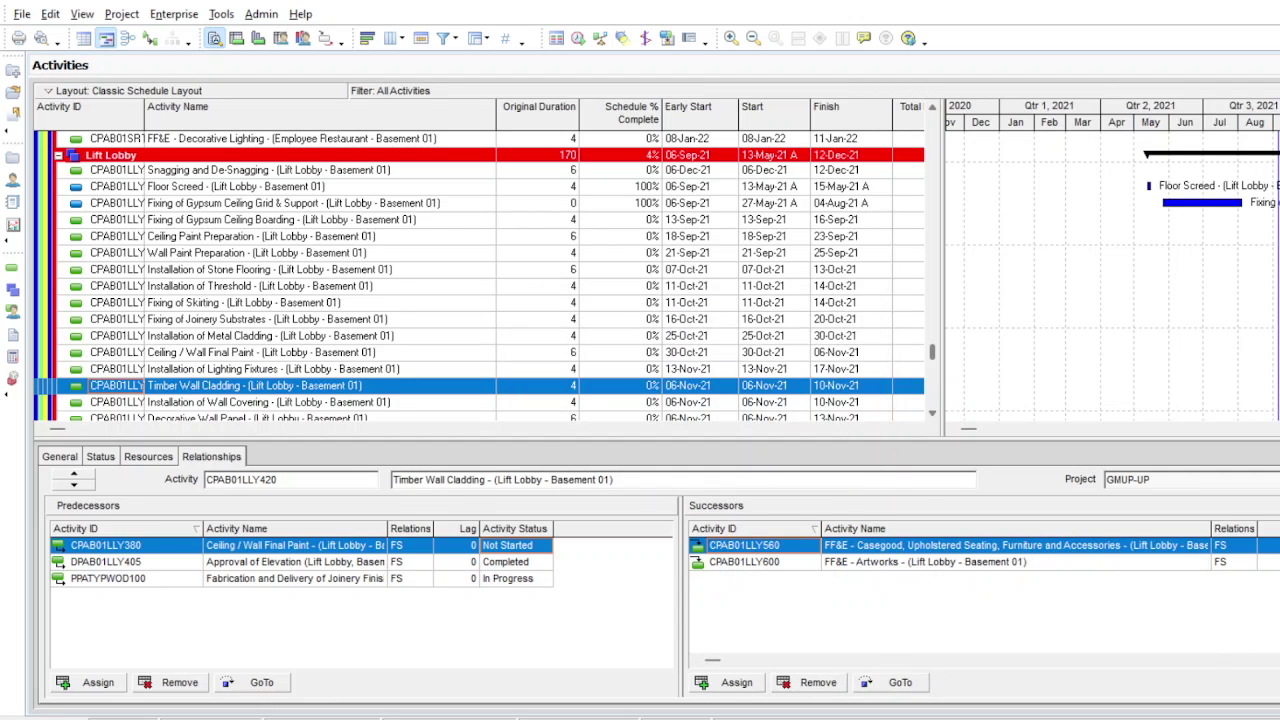
Step: Reschedule the project with the data date kept at 06-Sep-21
click(479, 339)
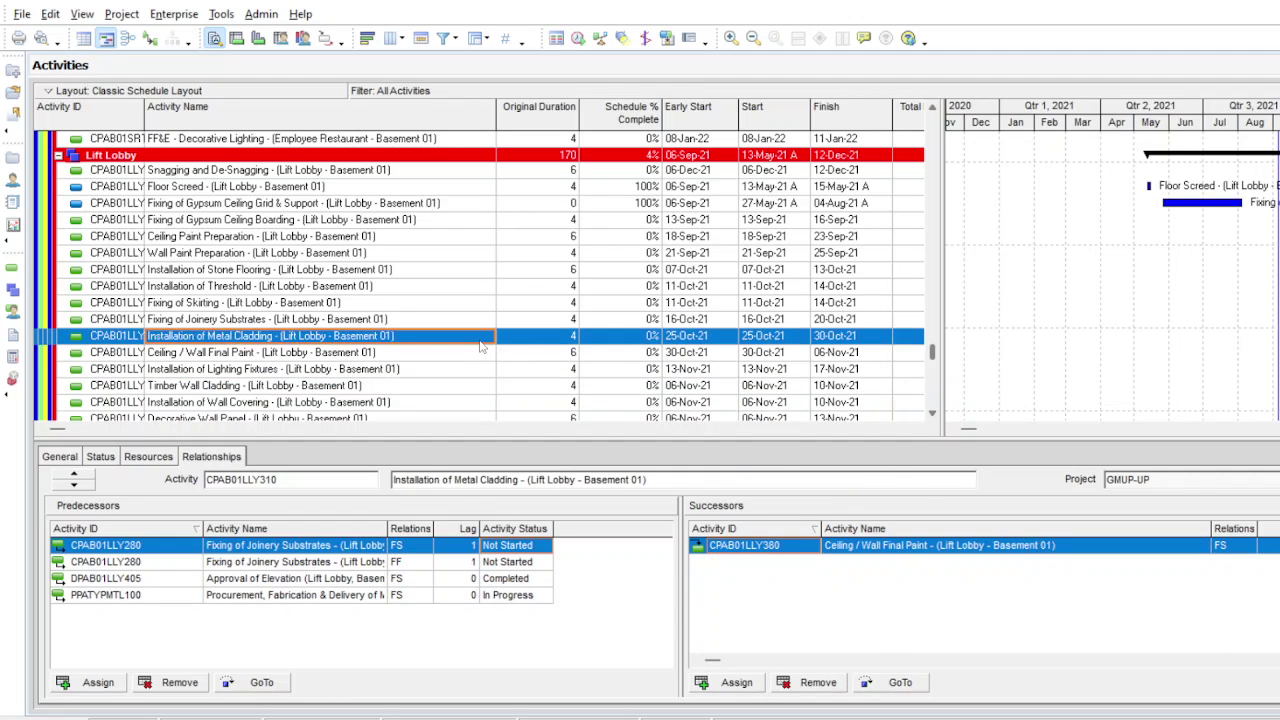
key(F9)
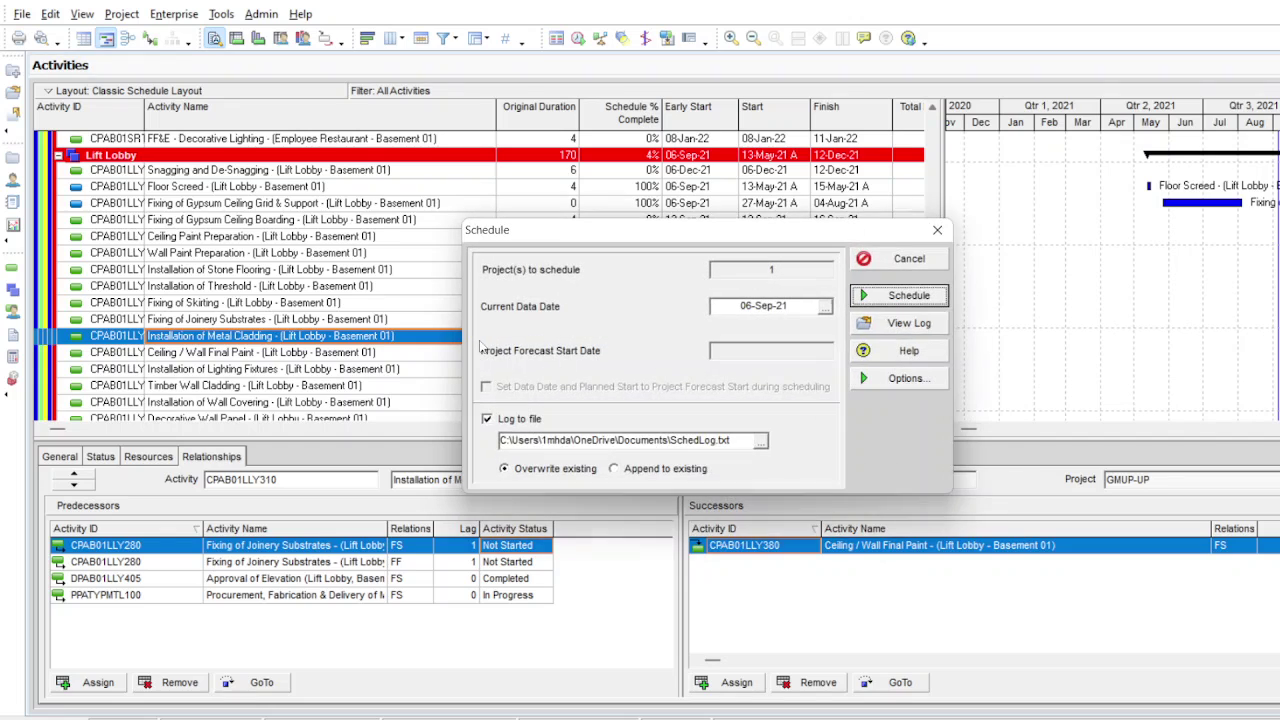
click(918, 297)
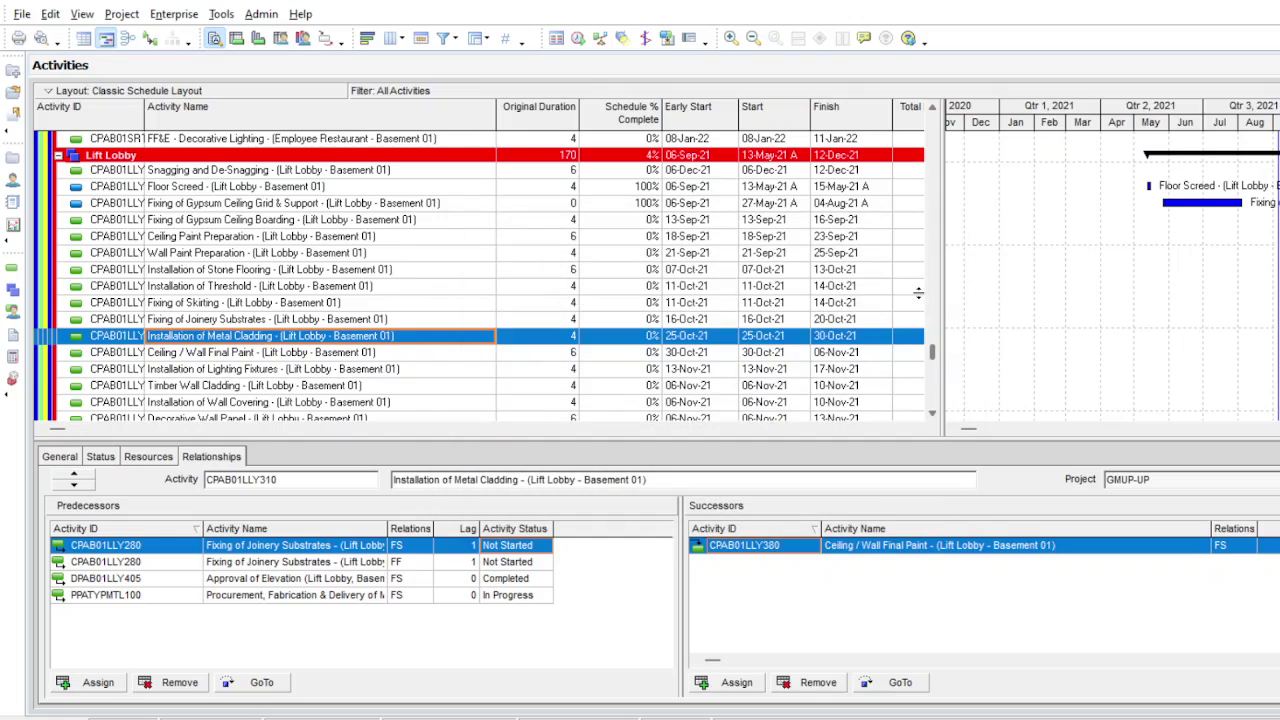
Step: Review the out-of-sequence activities in the updated schedule log, then close the log
key(F9)
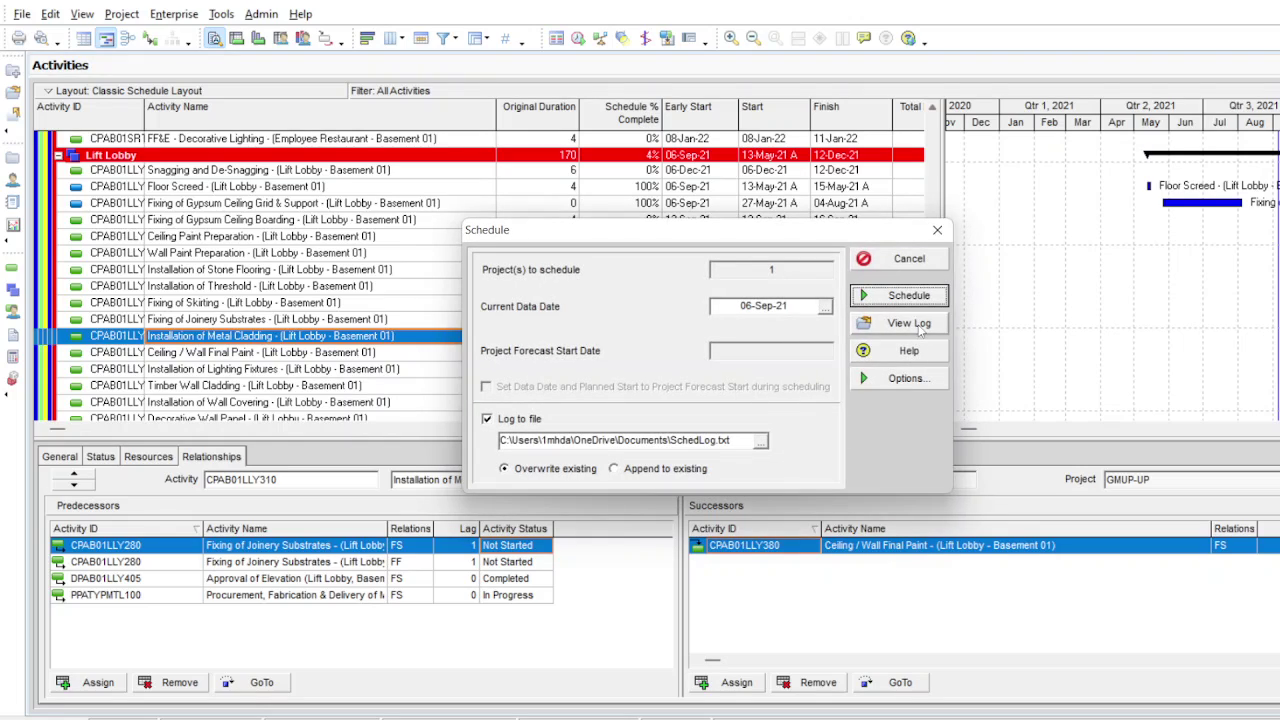
click(921, 323)
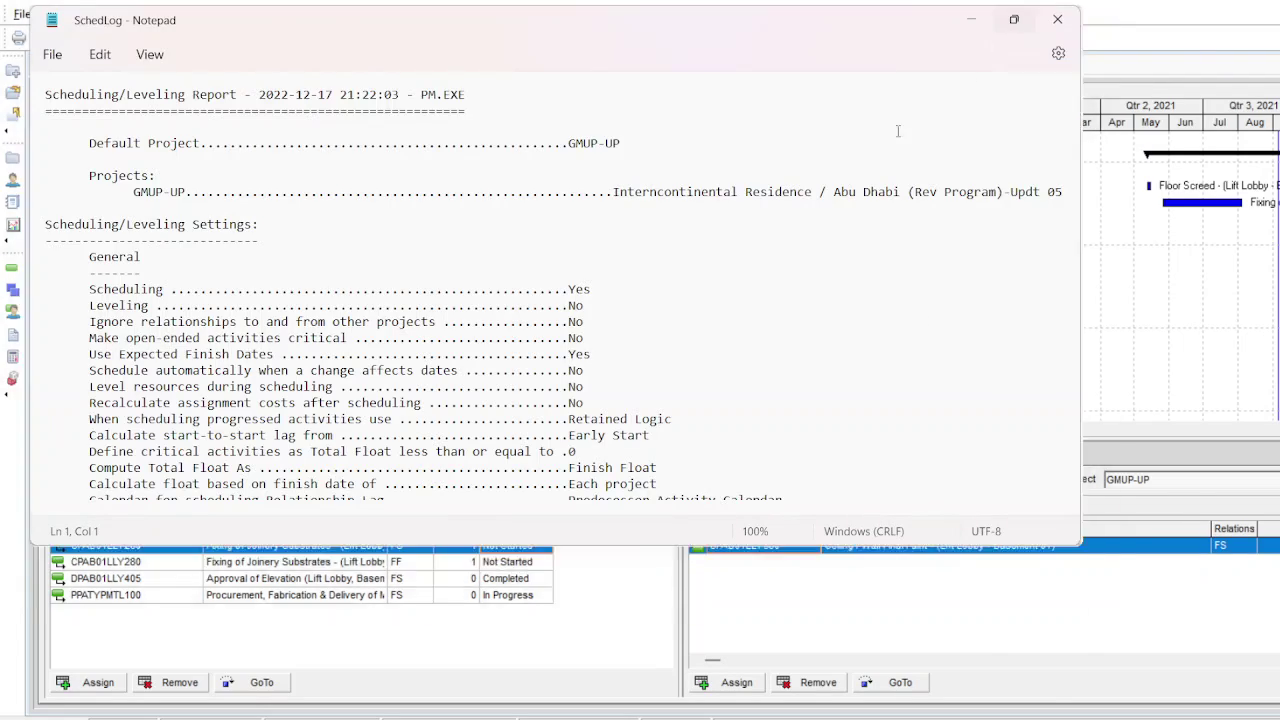
click(1012, 22)
scroll(575, 489, down, 2)
scroll(575, 489, down, 8)
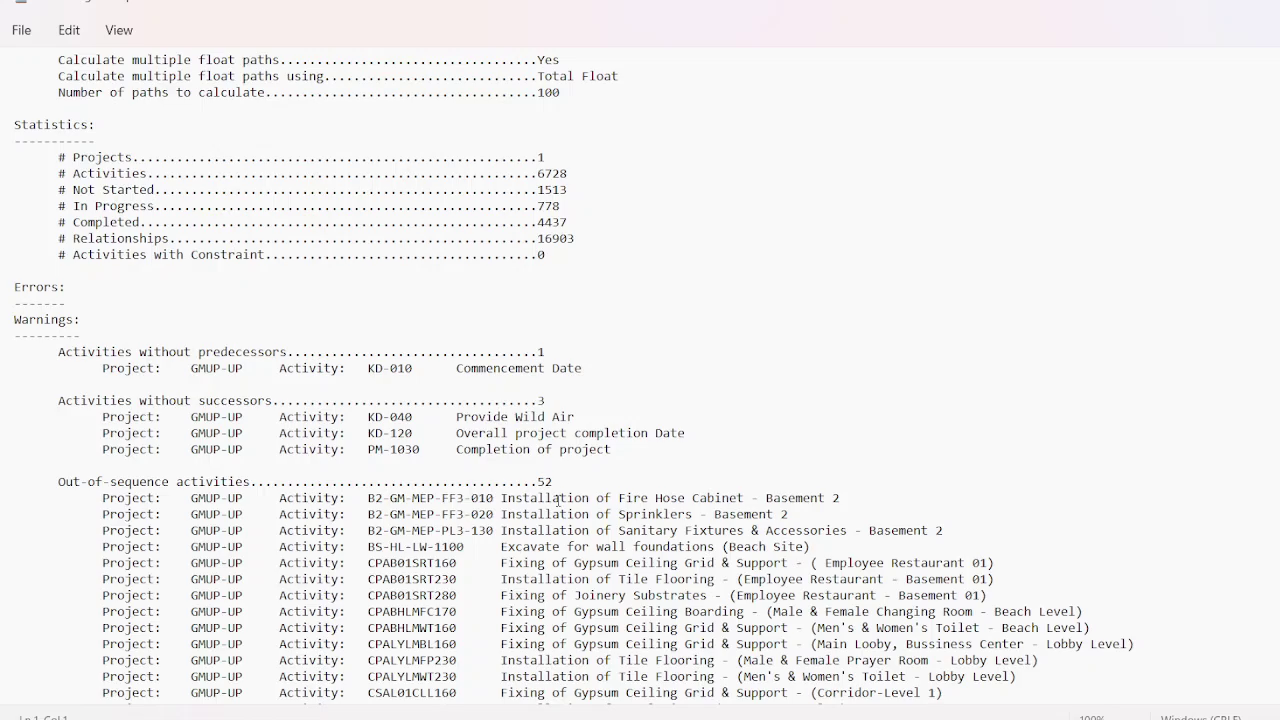
scroll(558, 501, down, 15)
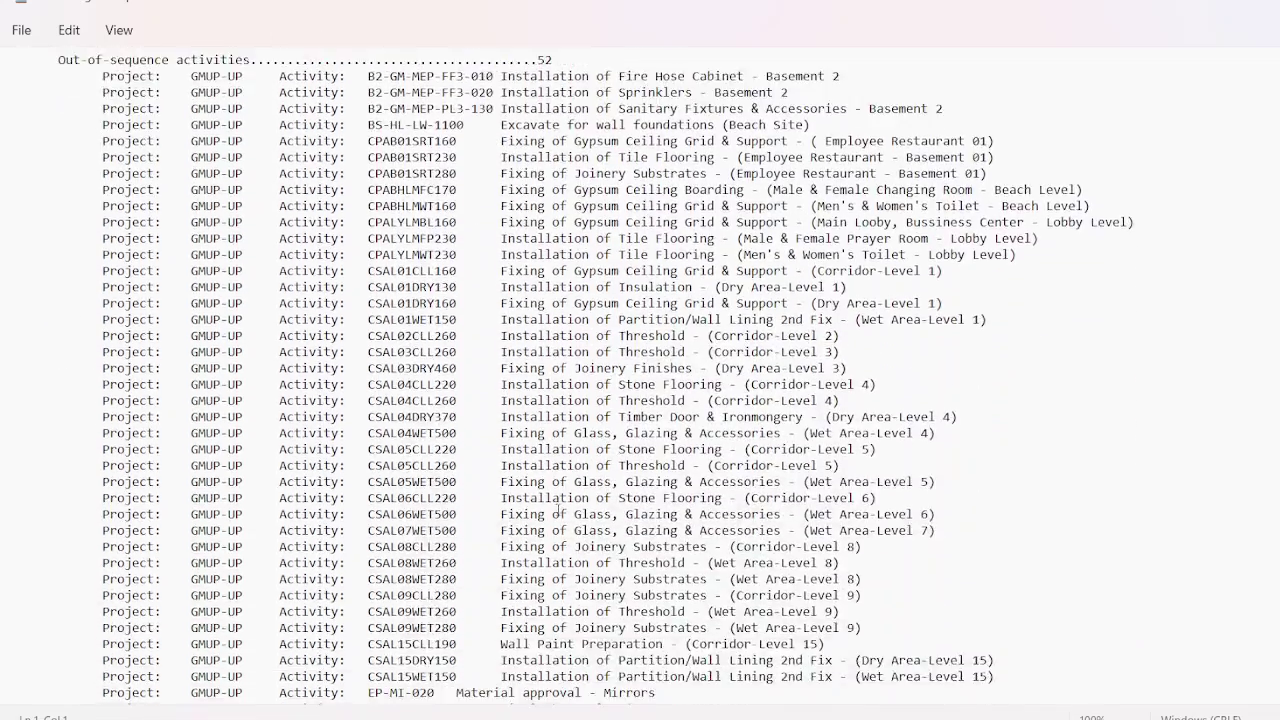
scroll(558, 510, up, 10)
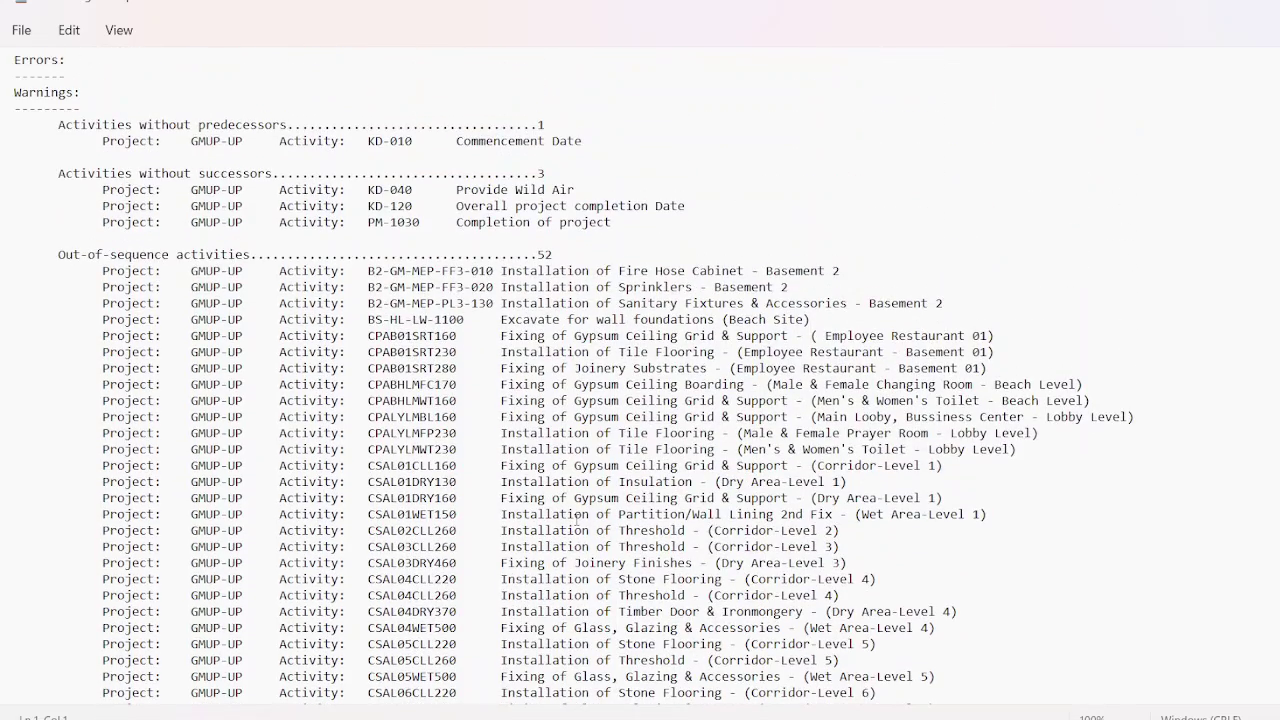
key(alt+F4)
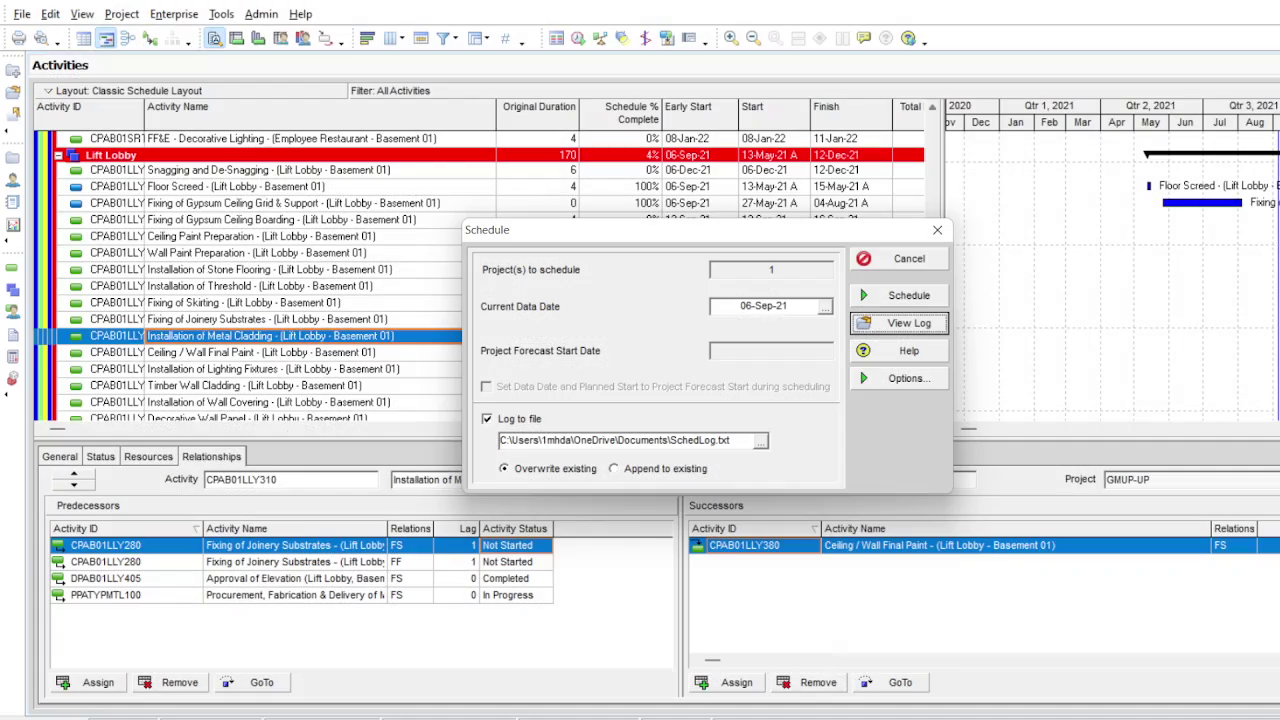